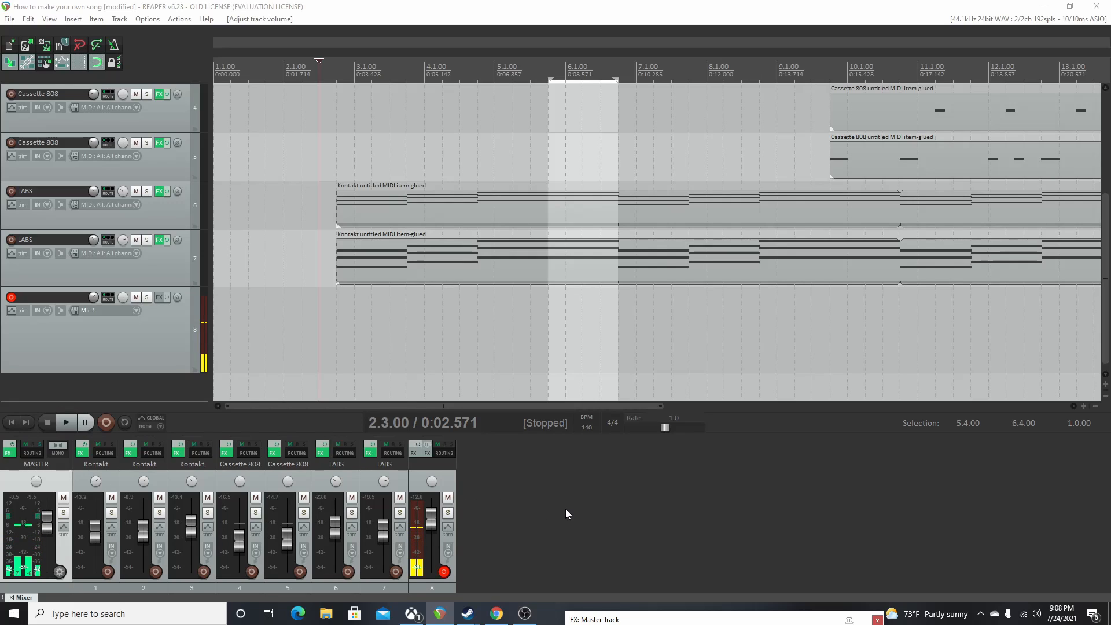
- Add the VST3 version of Youlean Loudness Meter 2 to the master track's FX chain
click(16, 456)
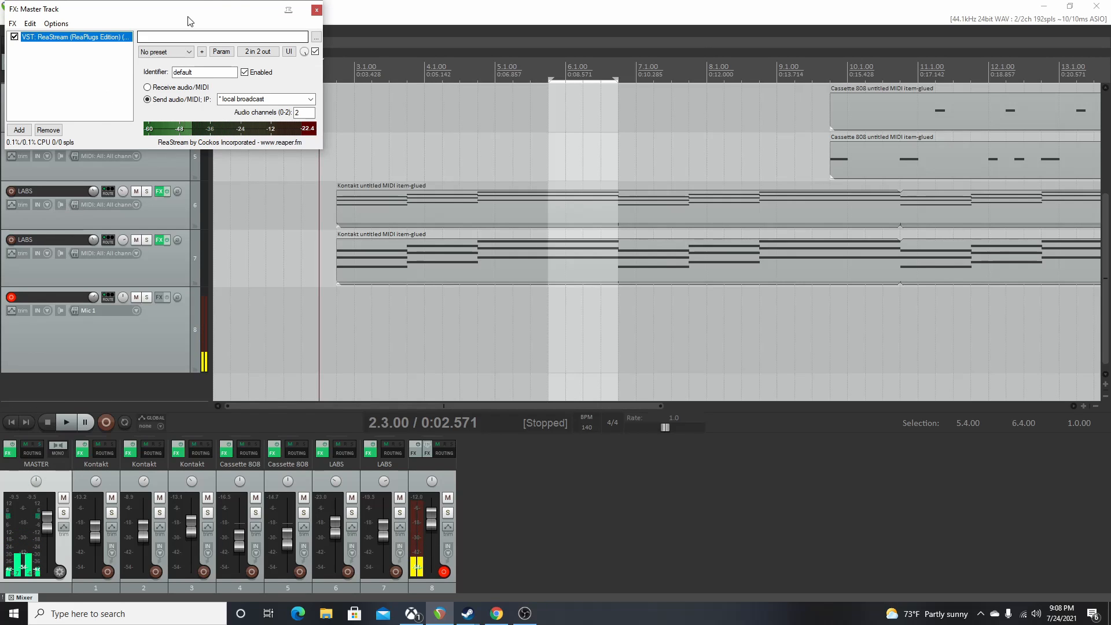
drag(111, 21, 600, 451)
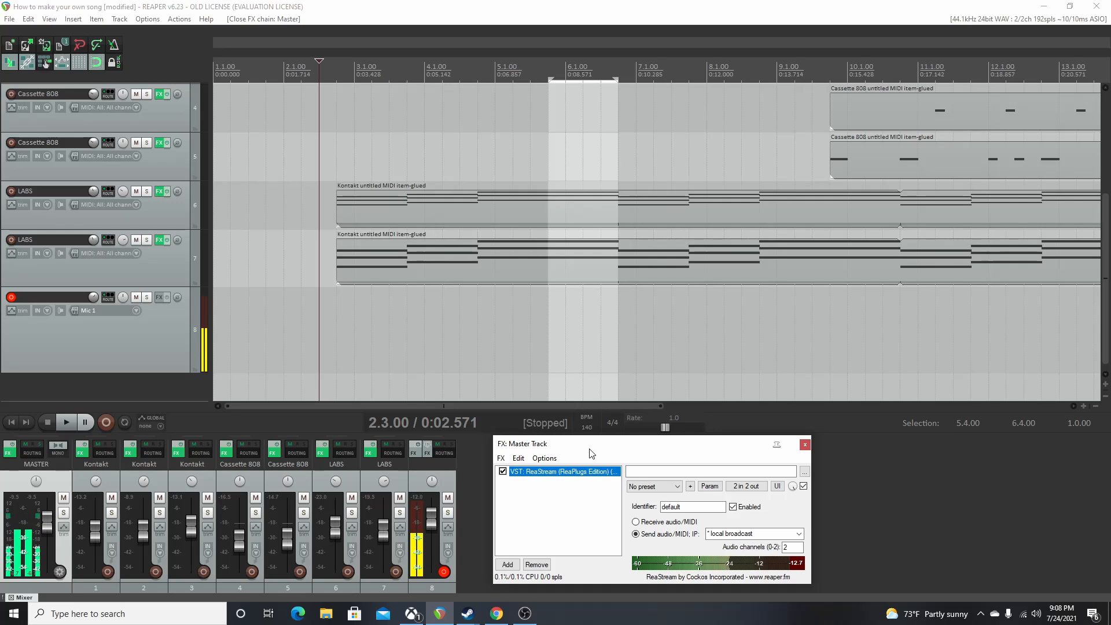
drag(590, 453, 588, 334)
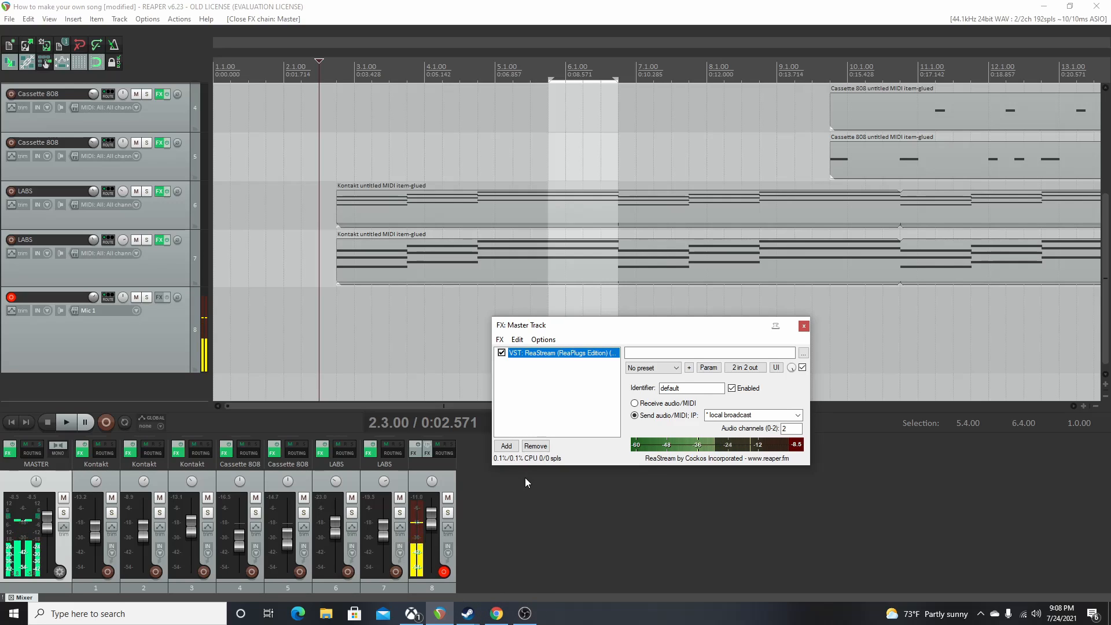
click(501, 340)
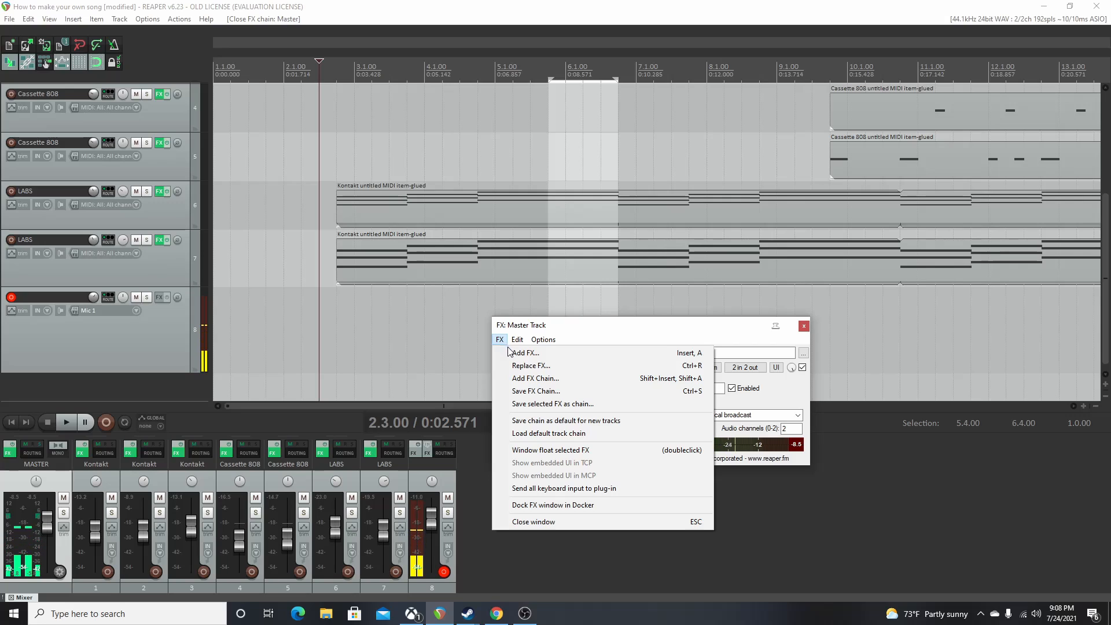
click(525, 353)
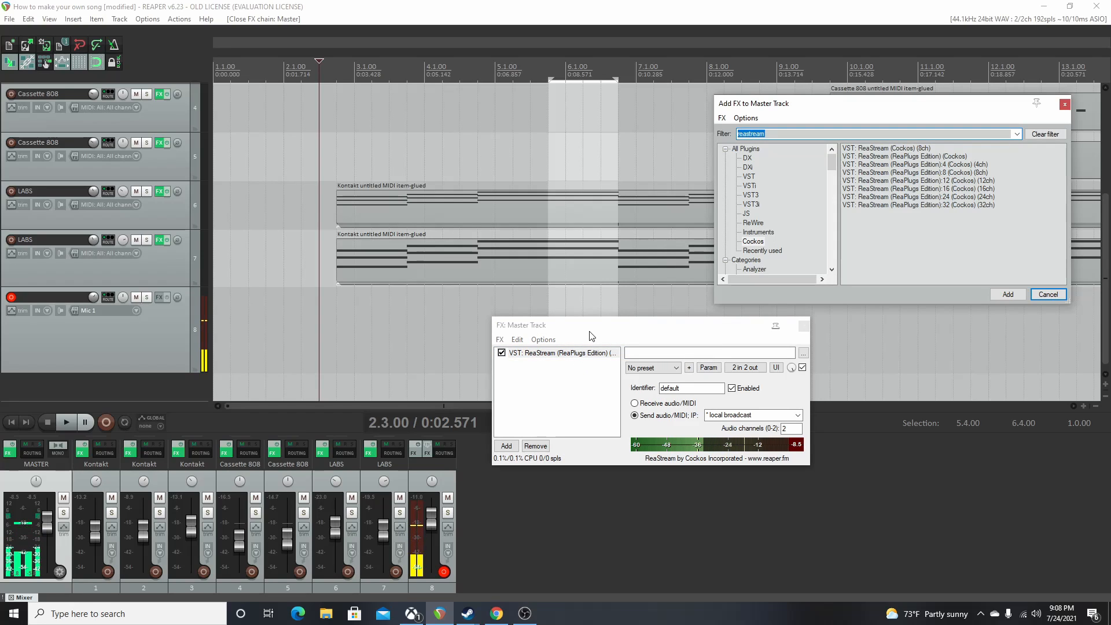
text(y)
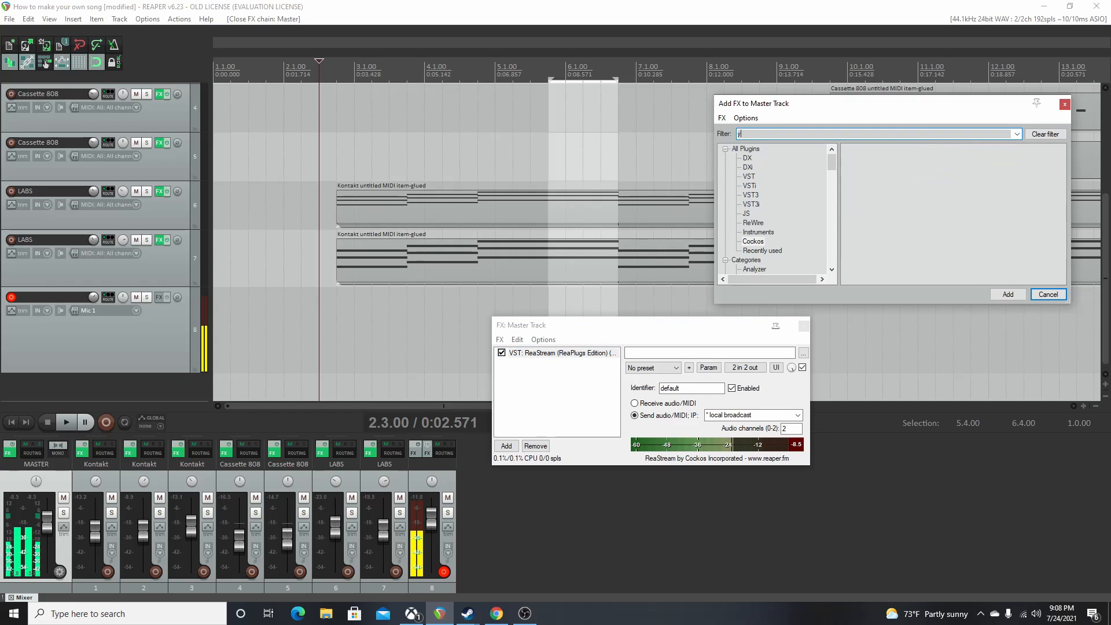
text(ou)
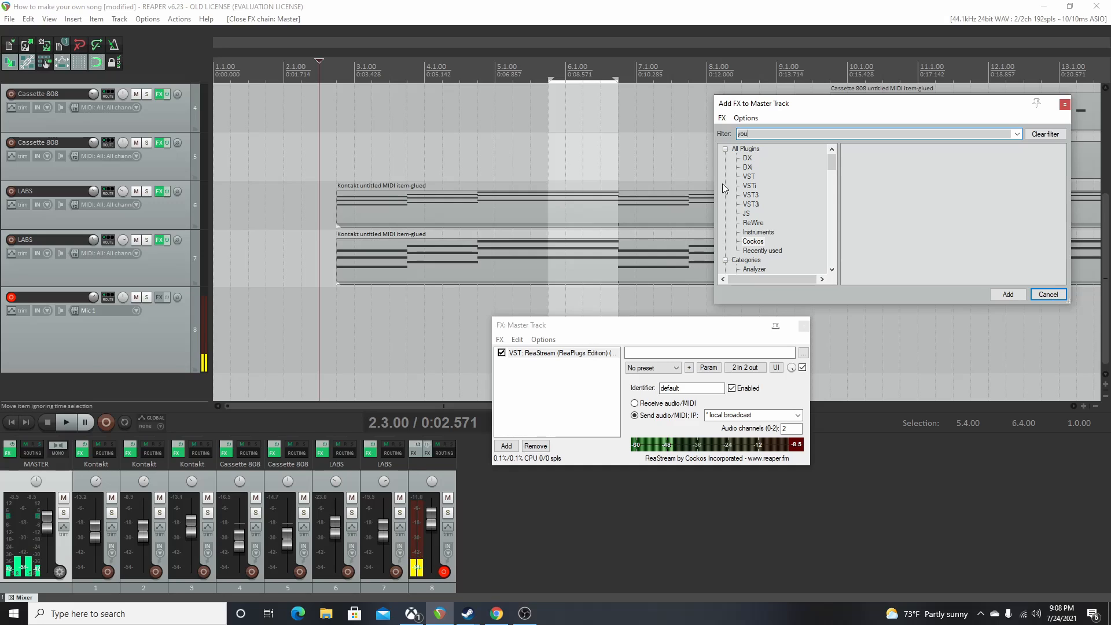
click(747, 149)
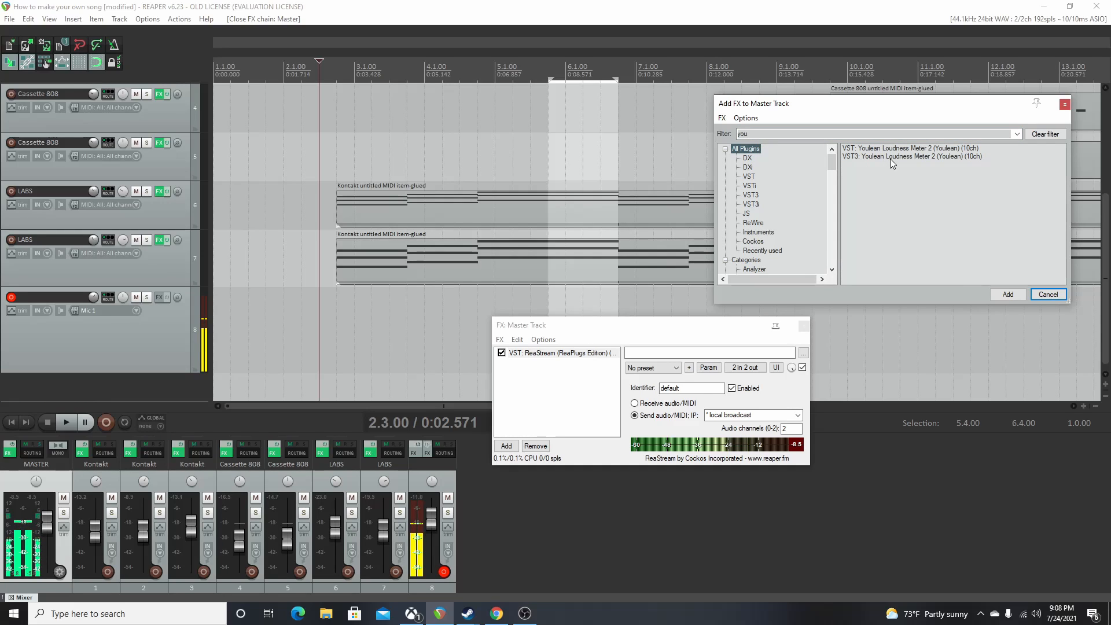
click(890, 158)
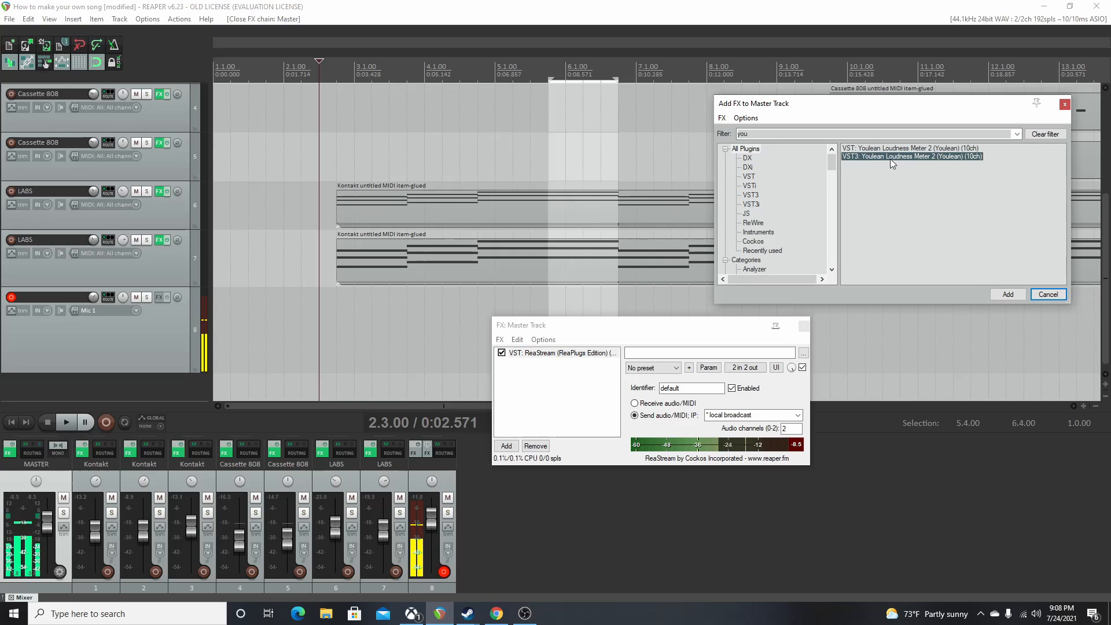
click(1002, 295)
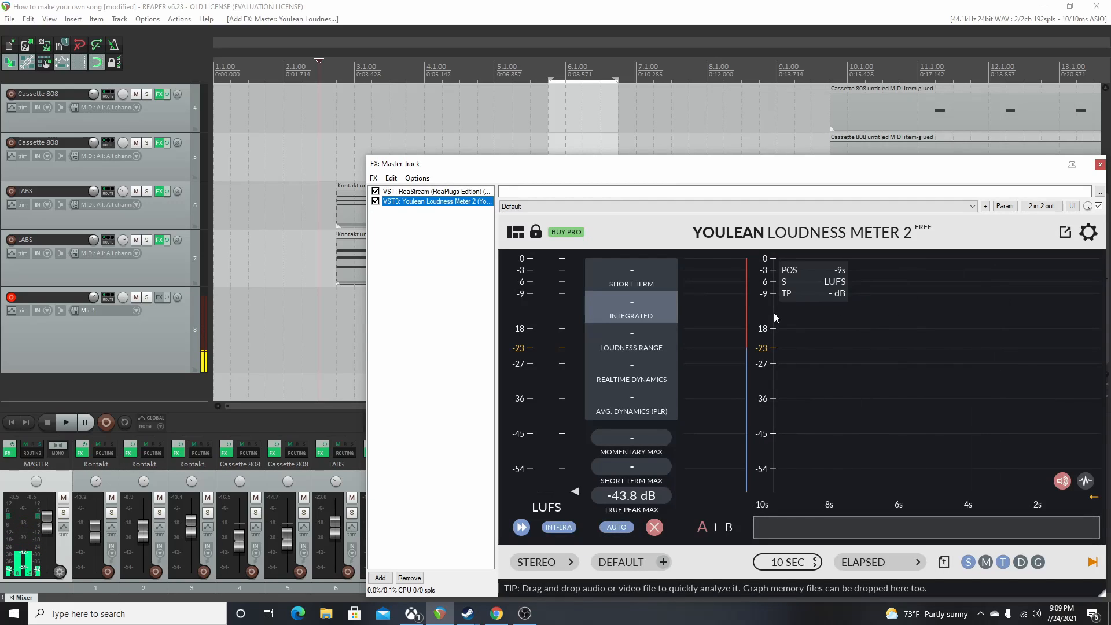
- Place the edit cursor at the start of the LABS items and move ReaStream below Youlean Loudness Meter 2 in the master FX chain
drag(610, 165, 612, 223)
click(334, 157)
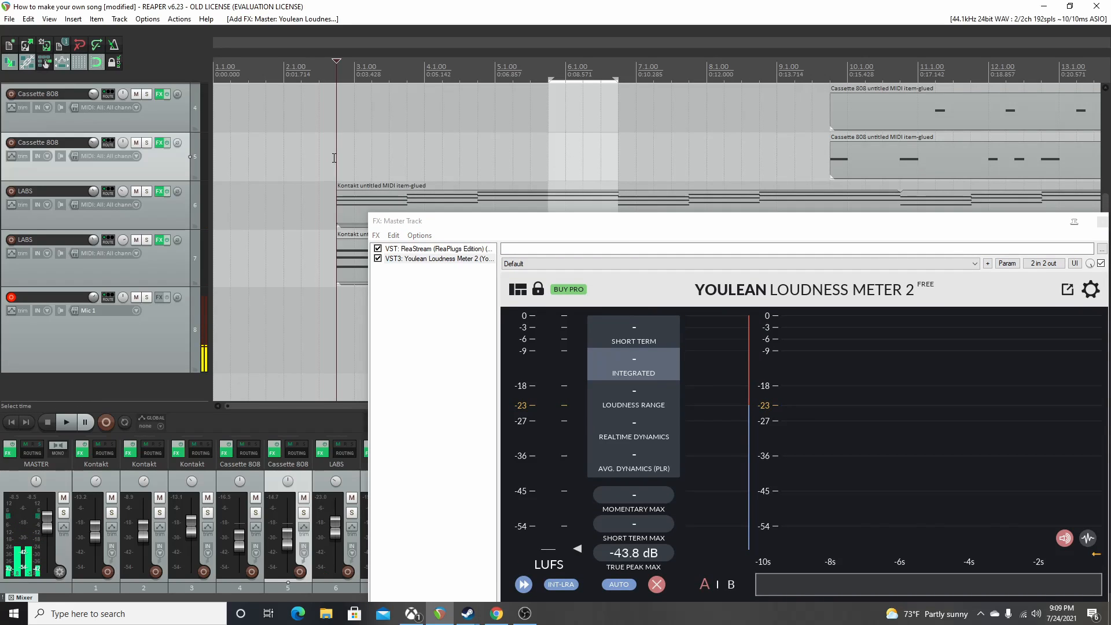
drag(408, 249, 407, 280)
click(402, 248)
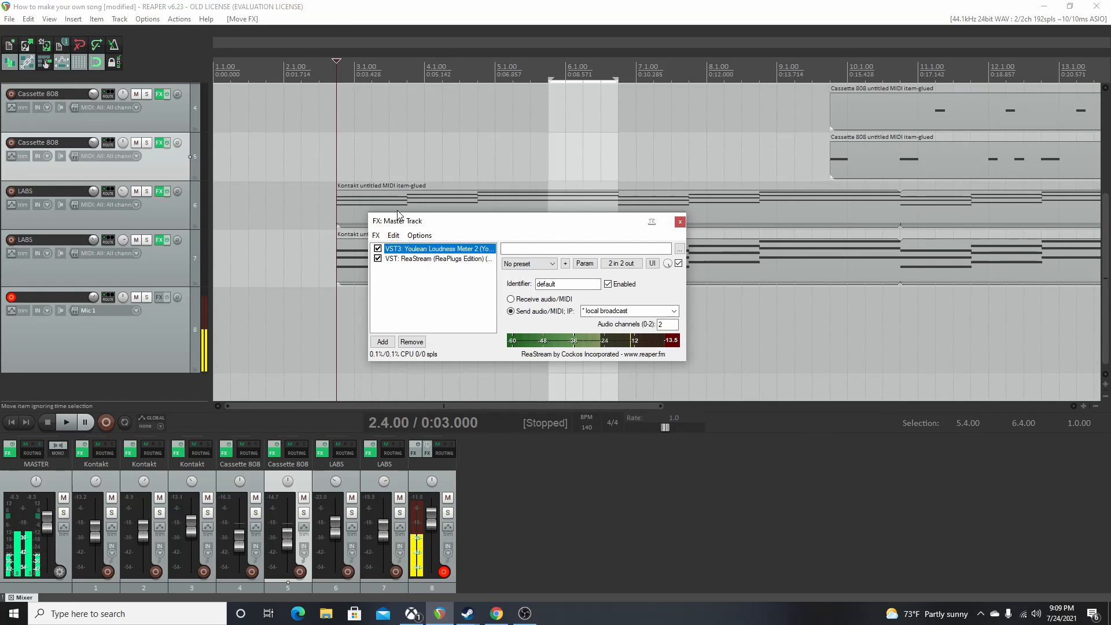
- Play the song from the start of the LABS items to meter its loudness on the master track, and stop playback
key(space)
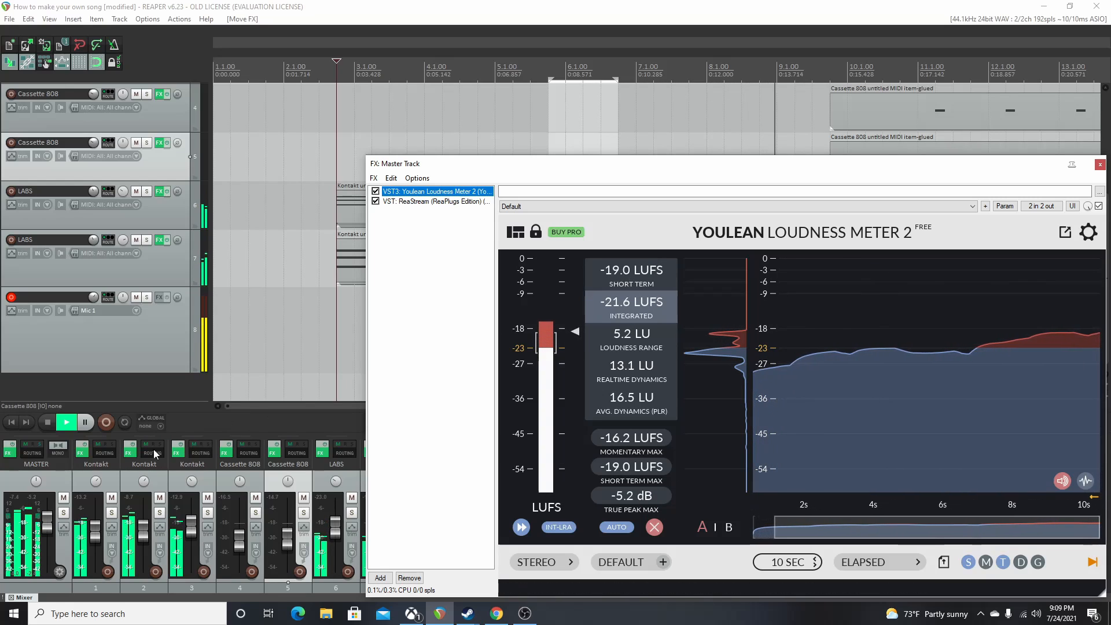
click(52, 421)
click(50, 421)
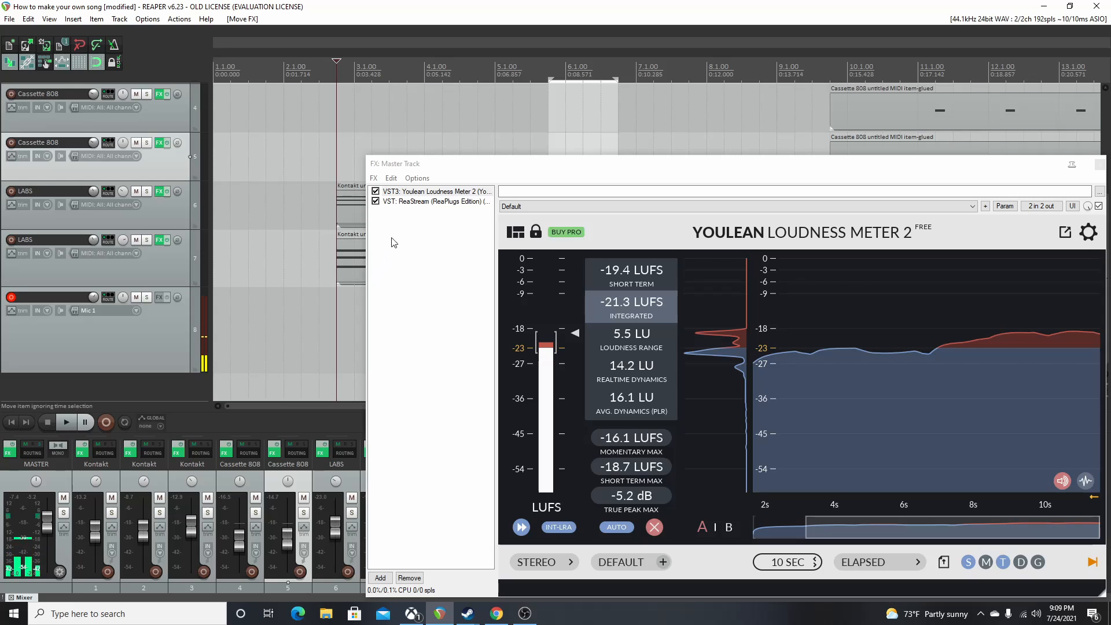
- Move the loudness meter below ReaStream and add the VST Limiter No6, not the x86 version, to the master FX chain
drag(412, 194, 408, 222)
click(374, 177)
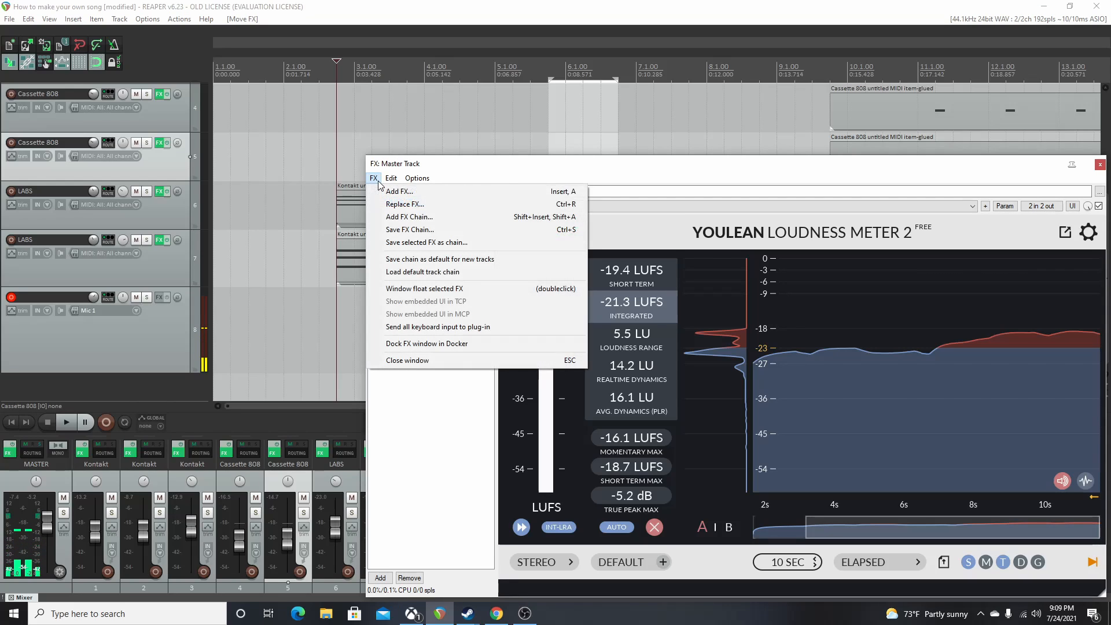
click(387, 189)
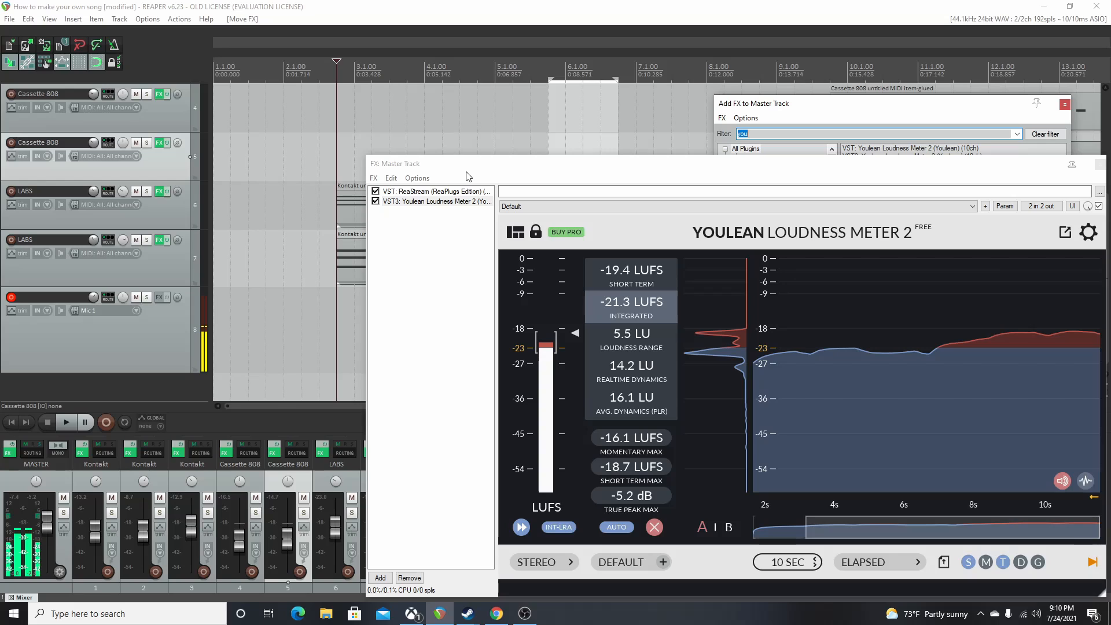
drag(788, 110, 384, 98)
drag(439, 164, 541, 279)
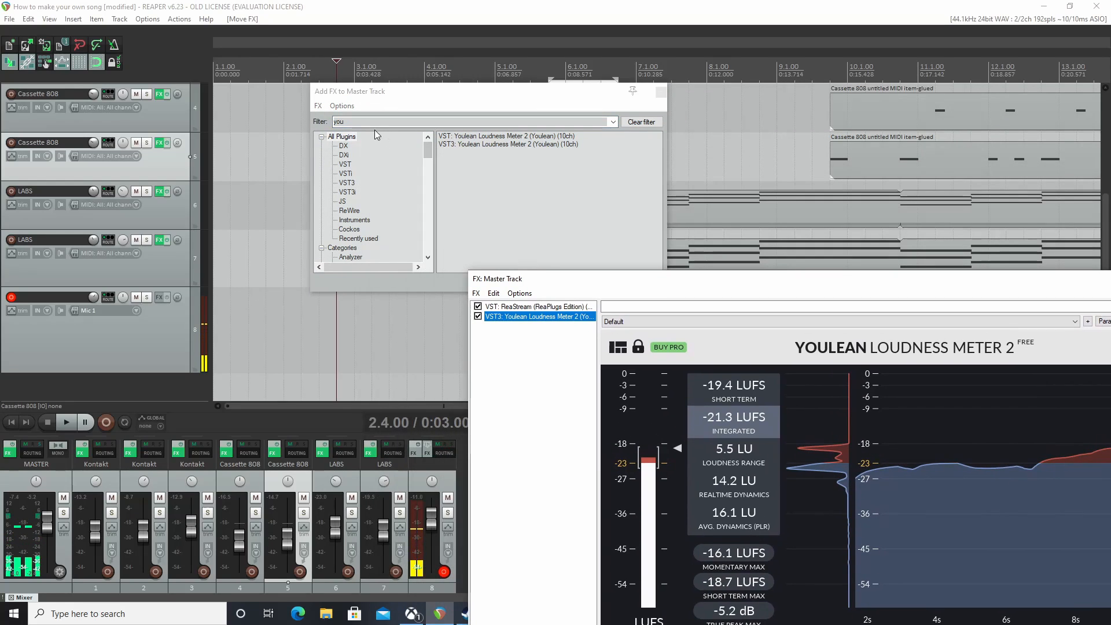
key(BackSpace)
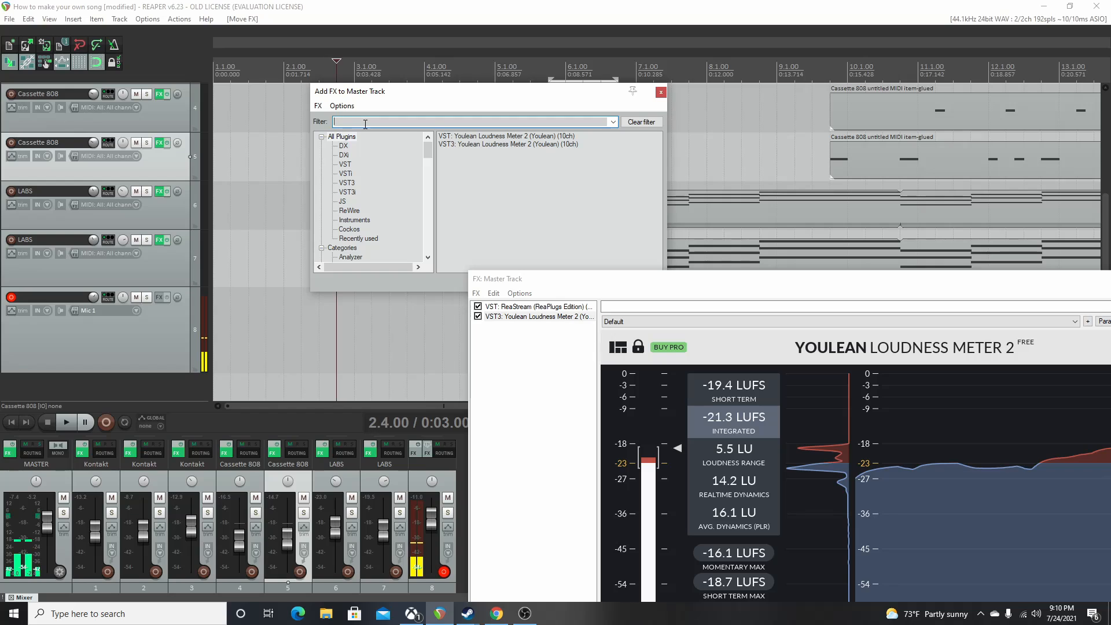
text(lim)
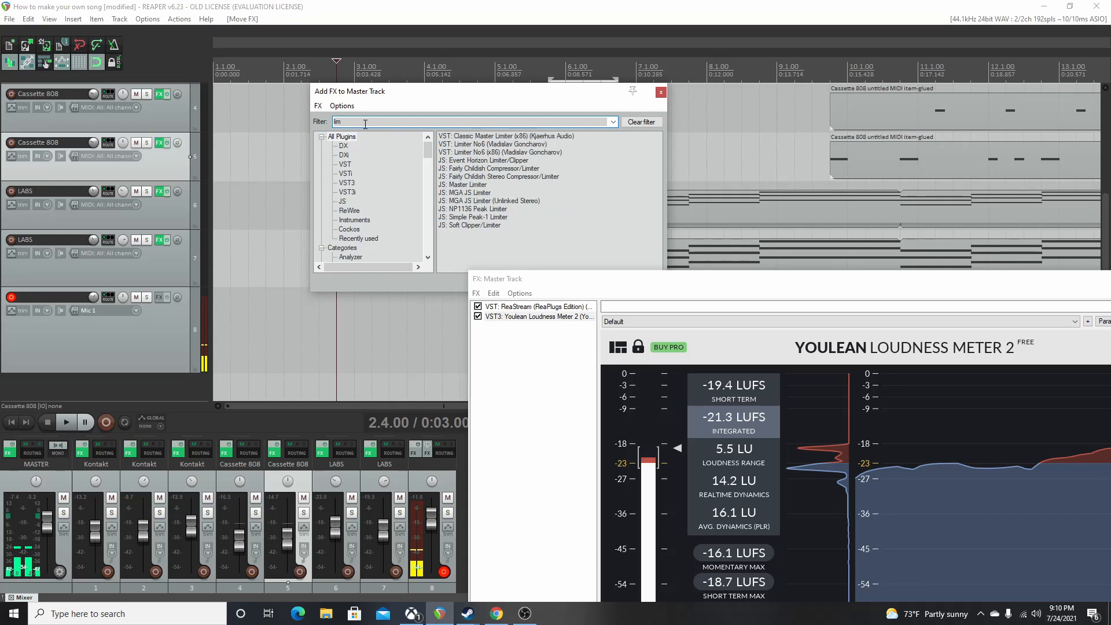
click(472, 149)
double_click(472, 146)
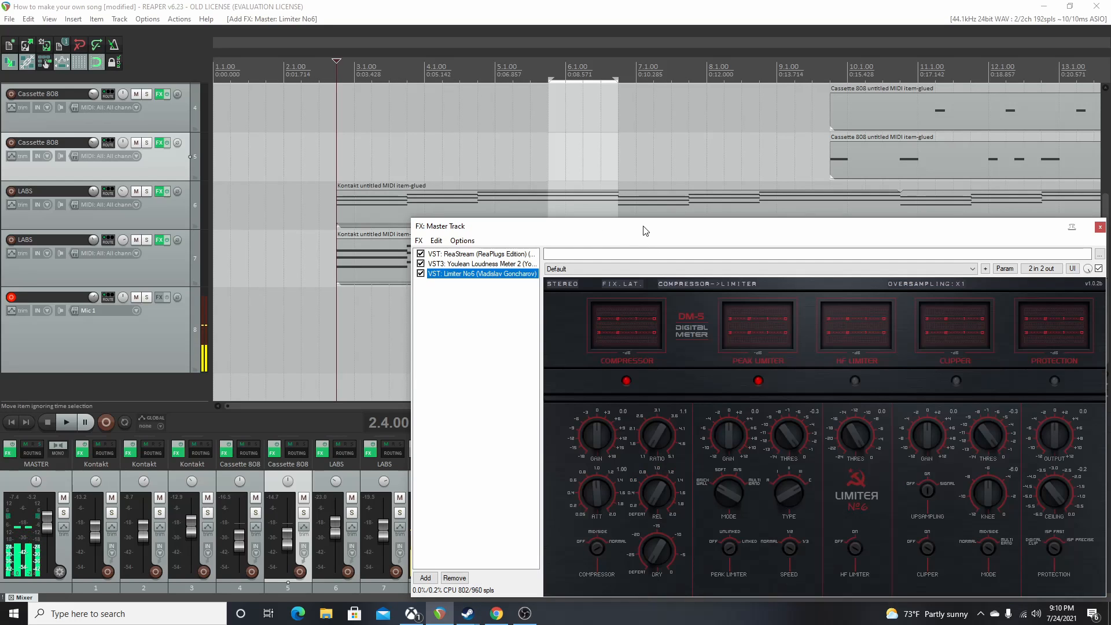
- Reorder the master FX chain to Limiter No6, Youlean Loudness Meter 2 and ReaStream, and show the limiter's controls
drag(645, 230, 590, 114)
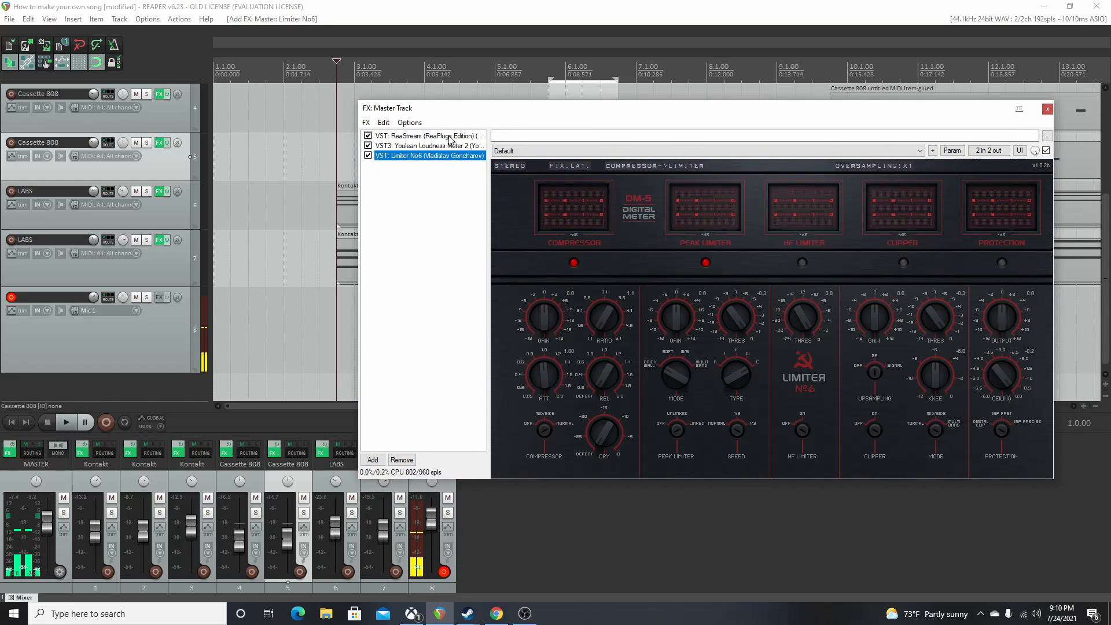
click(428, 147)
drag(428, 148, 415, 167)
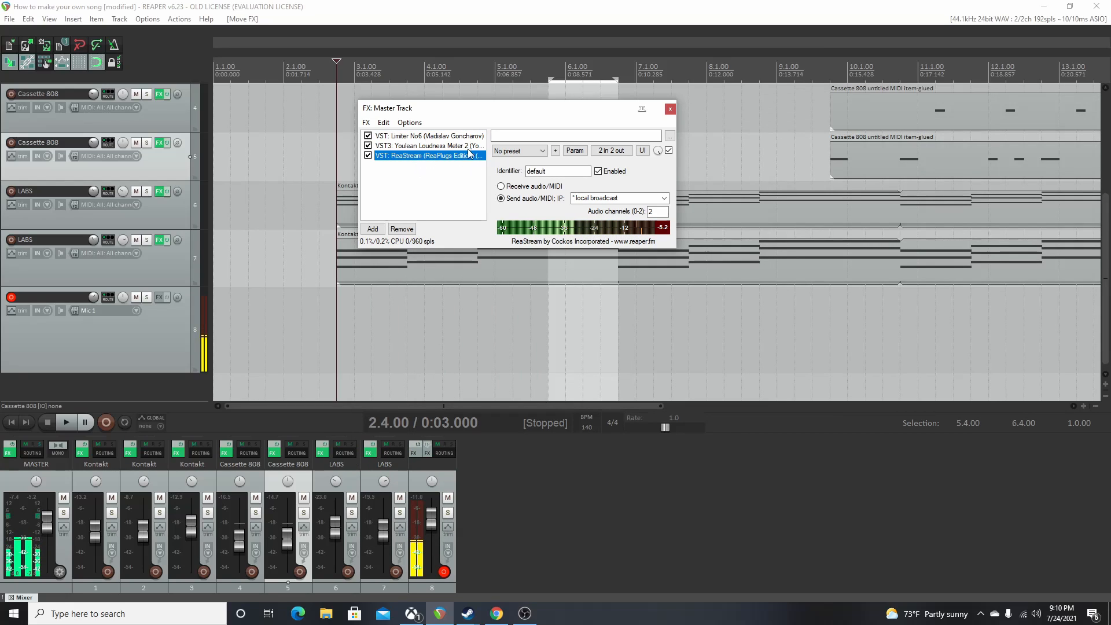
click(424, 136)
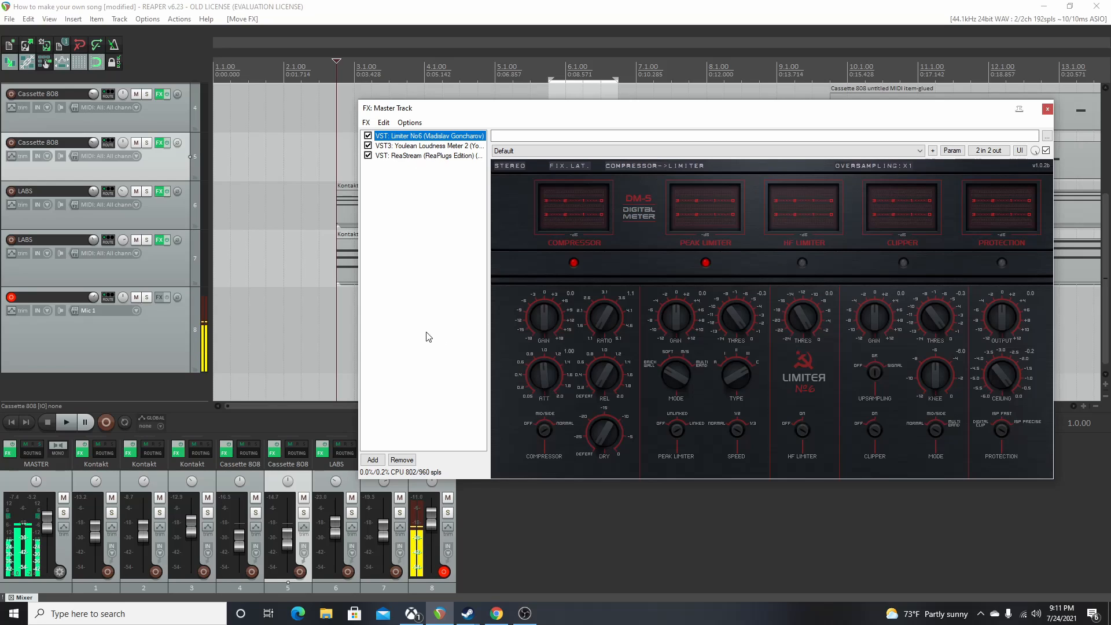
- Bypass Limiter No6 and add VST ReaEQ (Cockos) as the first effect in the master FX chain
click(365, 124)
click(376, 135)
drag(414, 113, 404, 215)
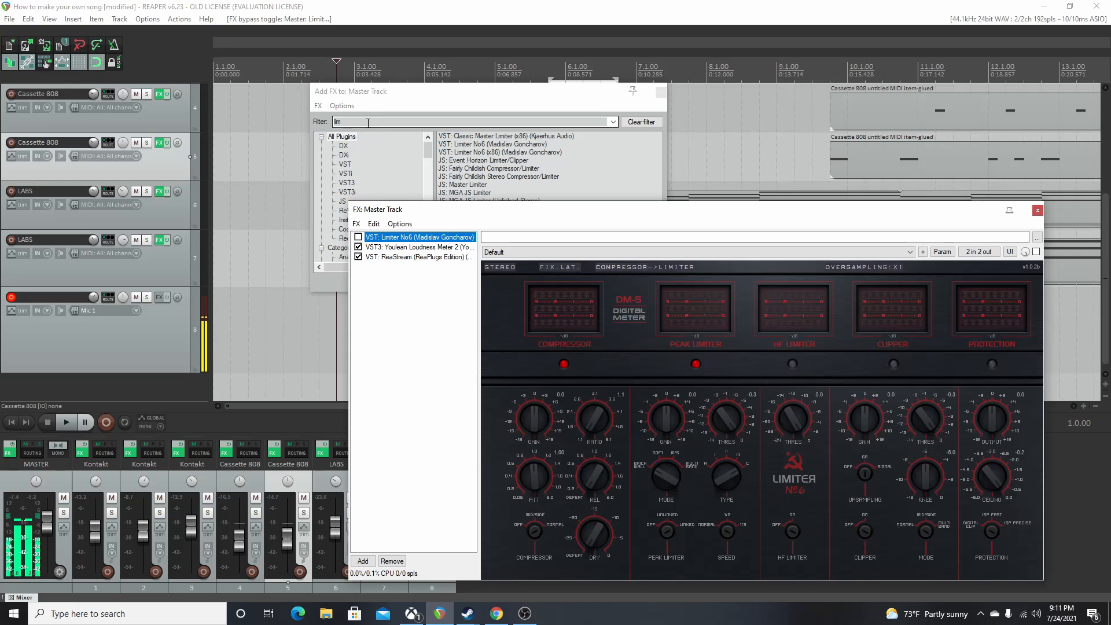
click(368, 123)
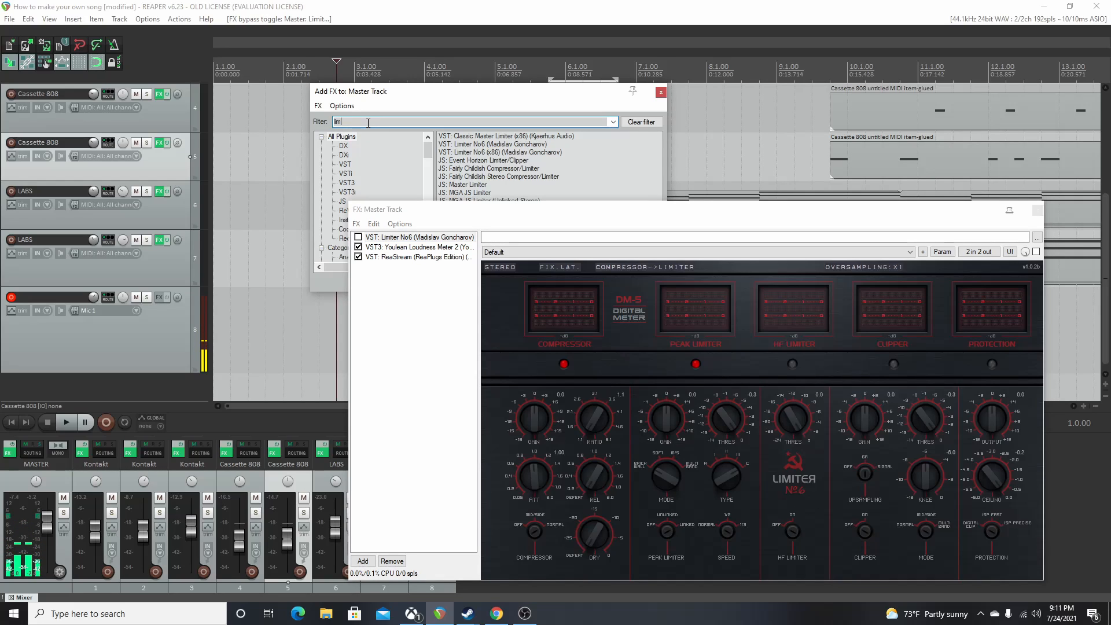
text(eq)
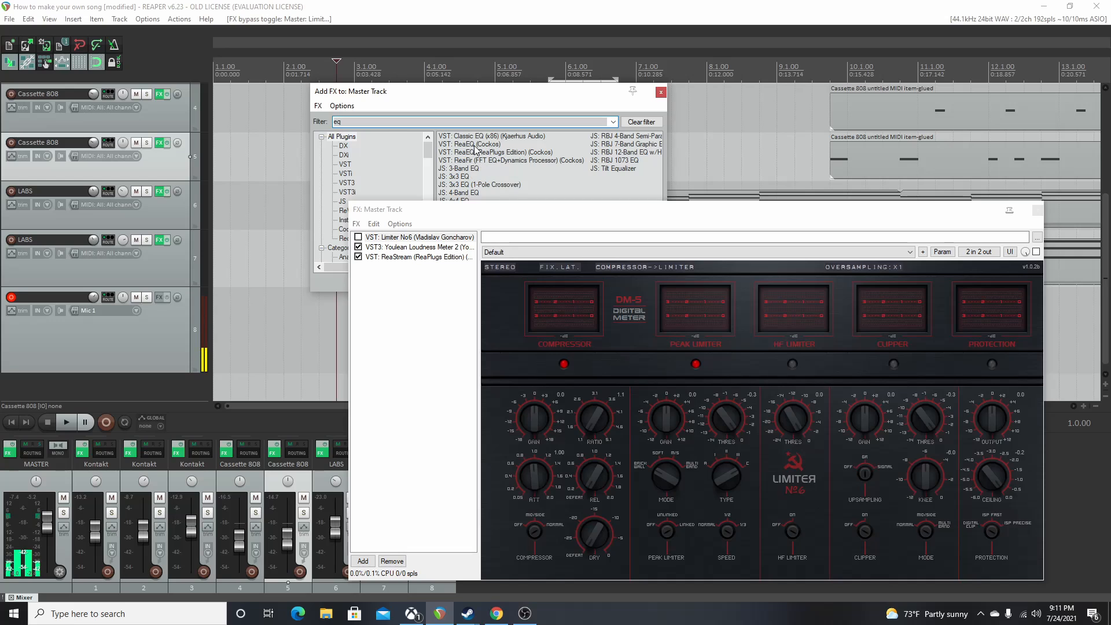
drag(519, 209, 549, 374)
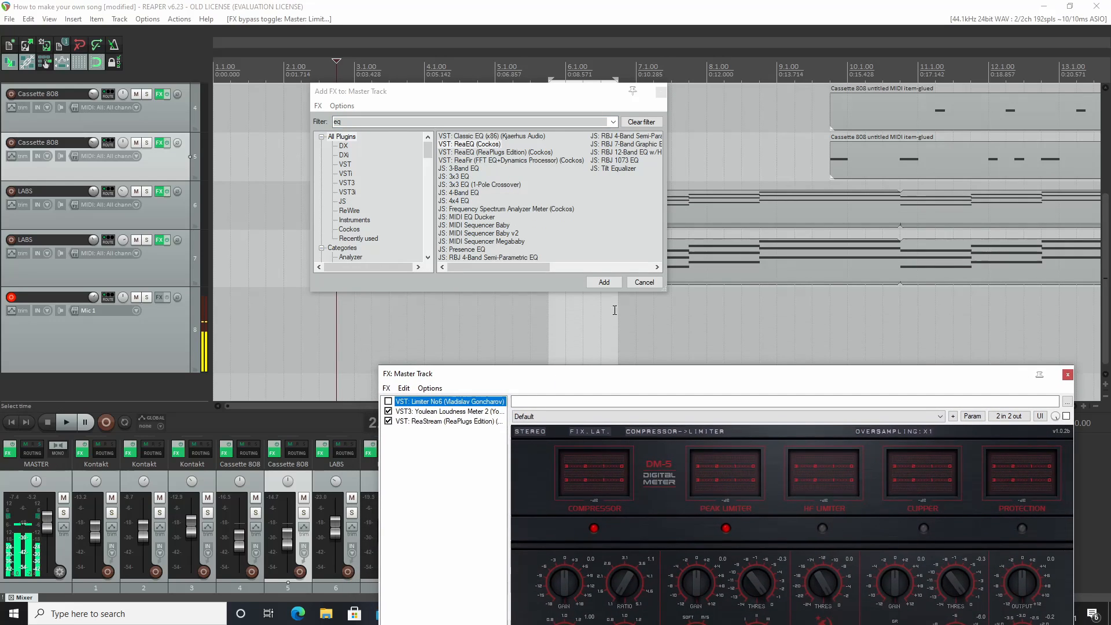
click(480, 144)
click(601, 283)
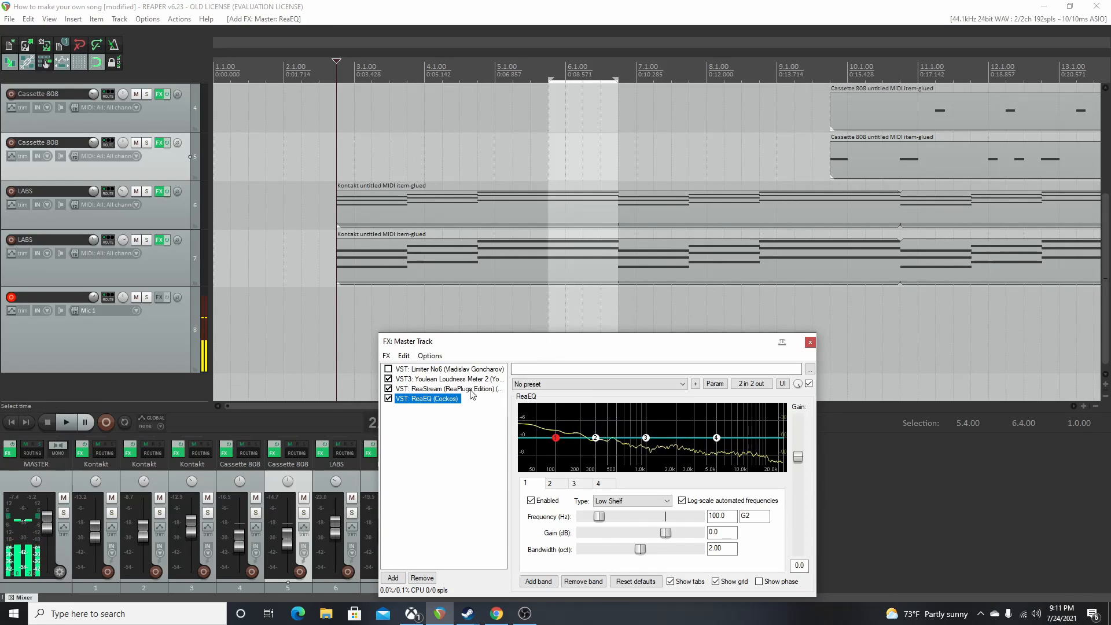
drag(428, 371, 429, 369)
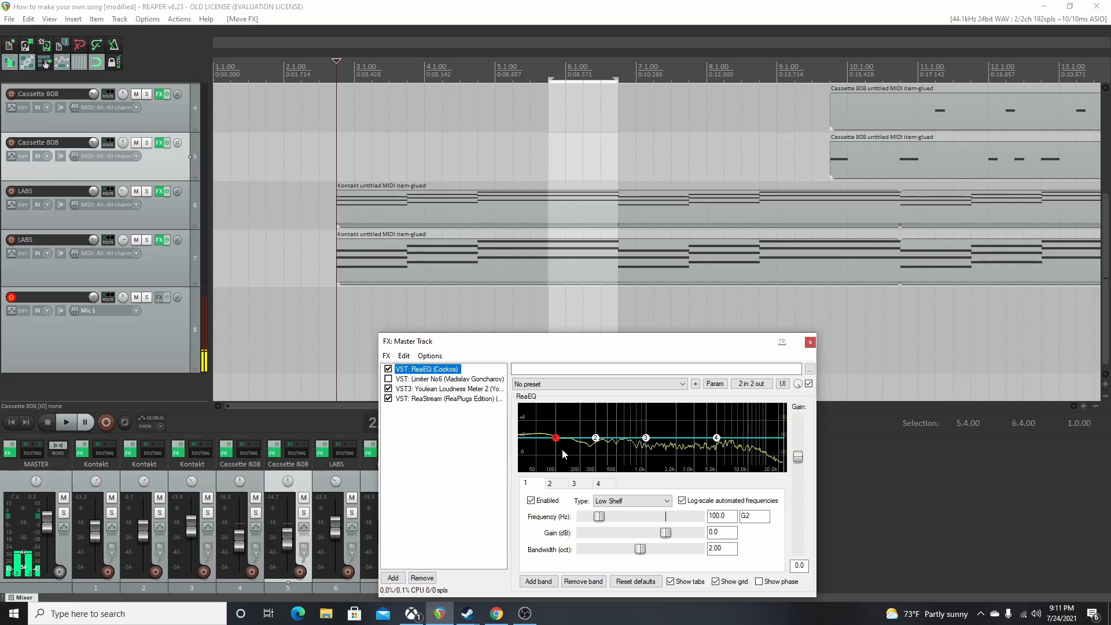
- Cut the lowest frequencies with ReaEQ's low-shelf band 1 and set high-shelf band 4 to about 21030.9 Hz and -120 dB
drag(553, 453, 540, 504)
drag(717, 437, 786, 508)
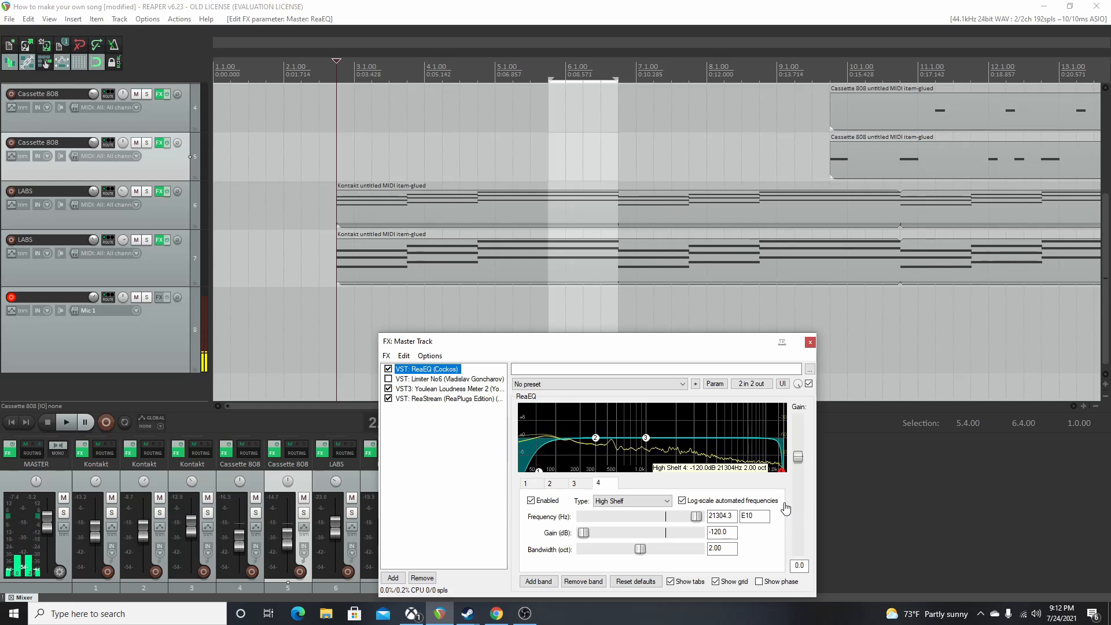
drag(785, 509, 783, 511)
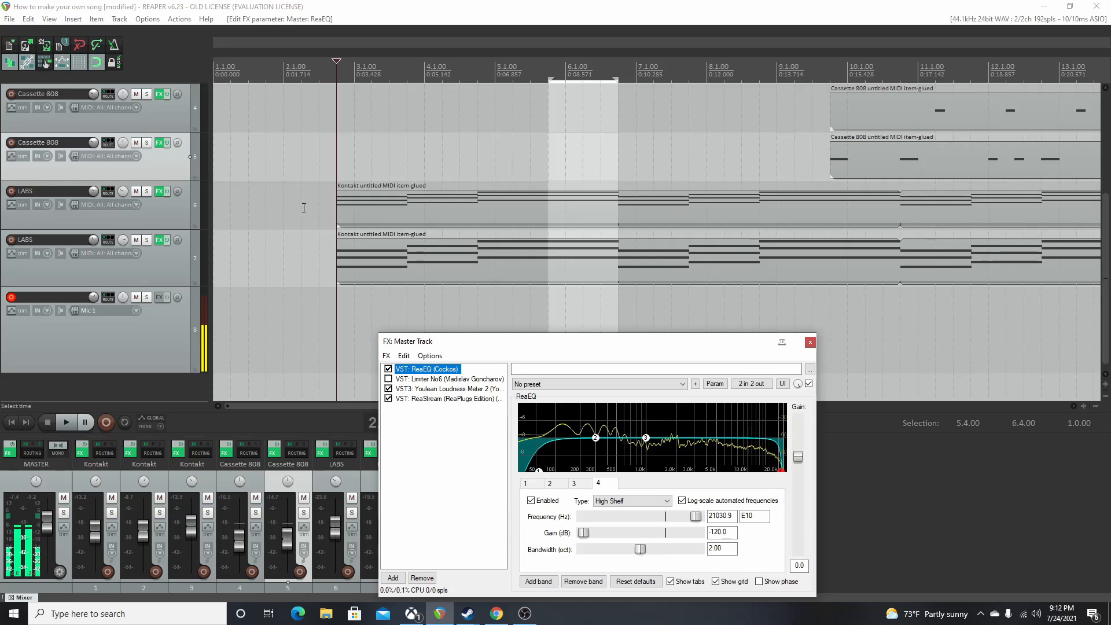
- Play the song from the start of the LABS items, compare the sound with ReaEQ bypassed and enabled, and continue playback from bar 9
click(330, 171)
key(space)
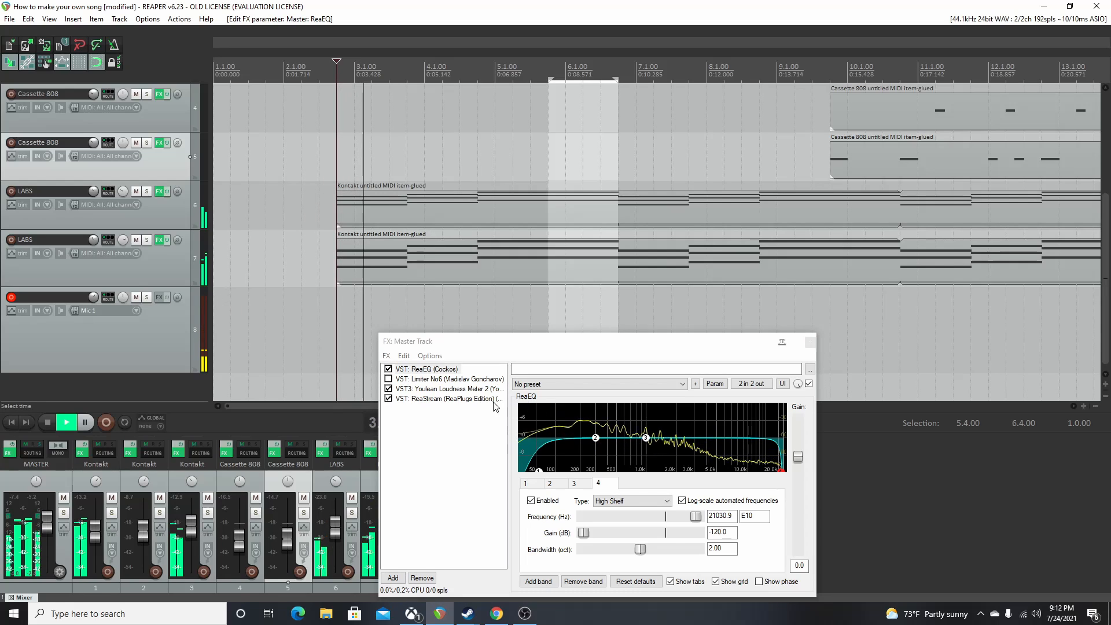
click(388, 369)
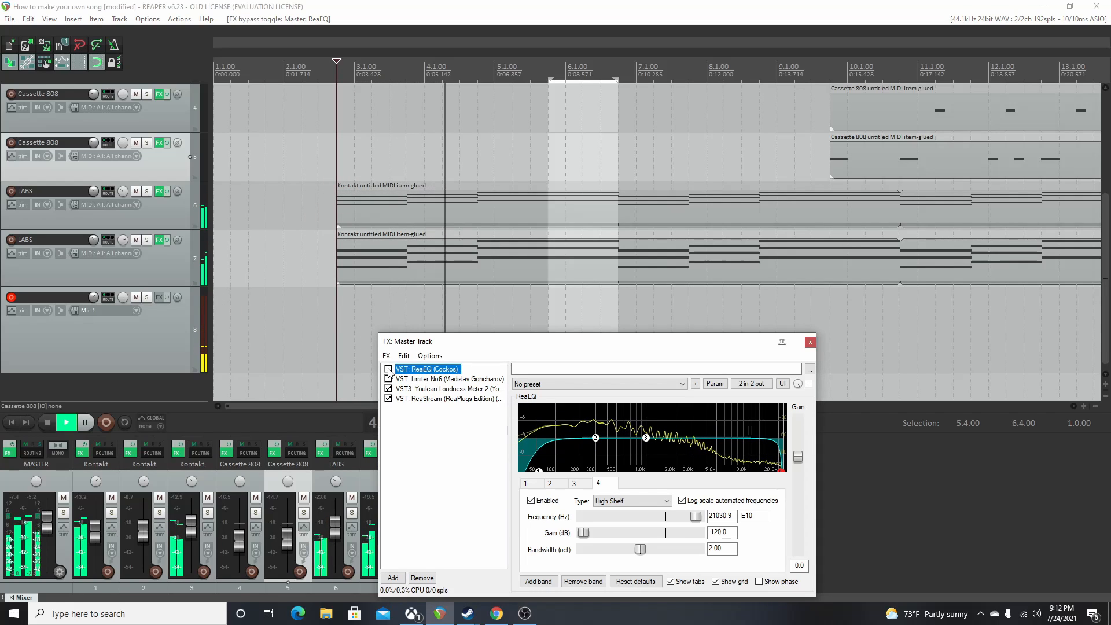
click(387, 369)
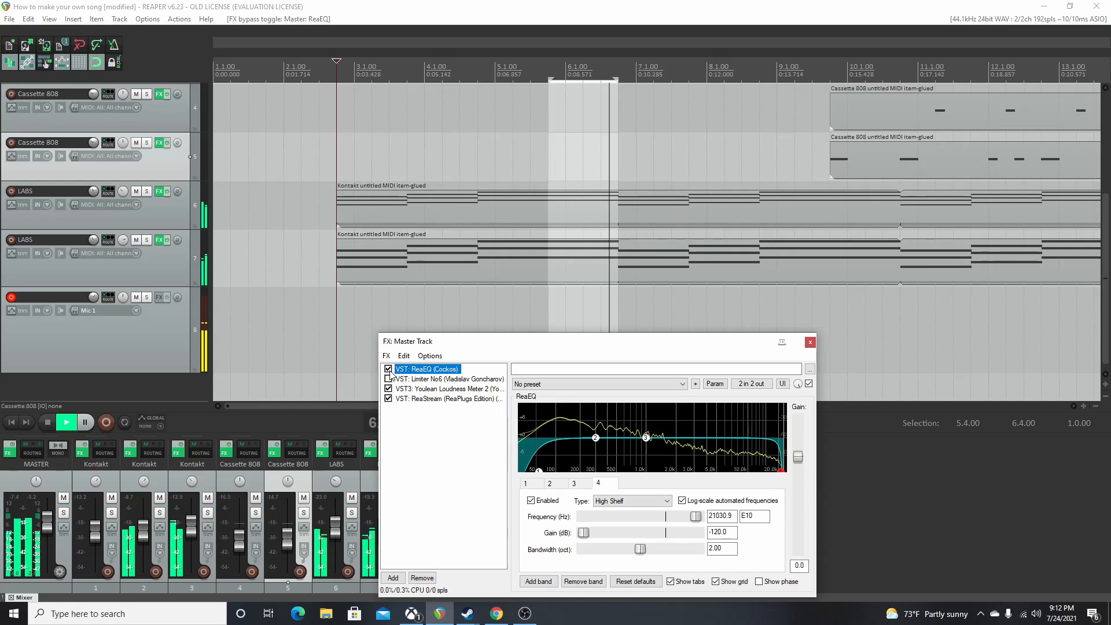
click(794, 183)
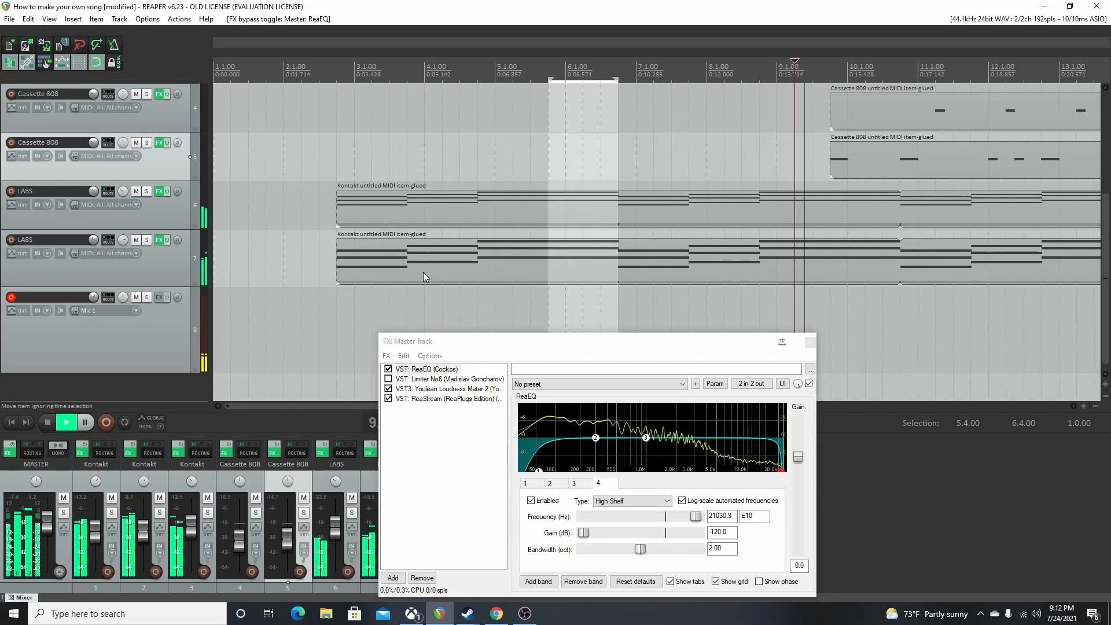
- Compare the song's sound with ReaEQ bypassed and enabled, leaving it enabled
click(388, 369)
click(388, 369)
click(387, 379)
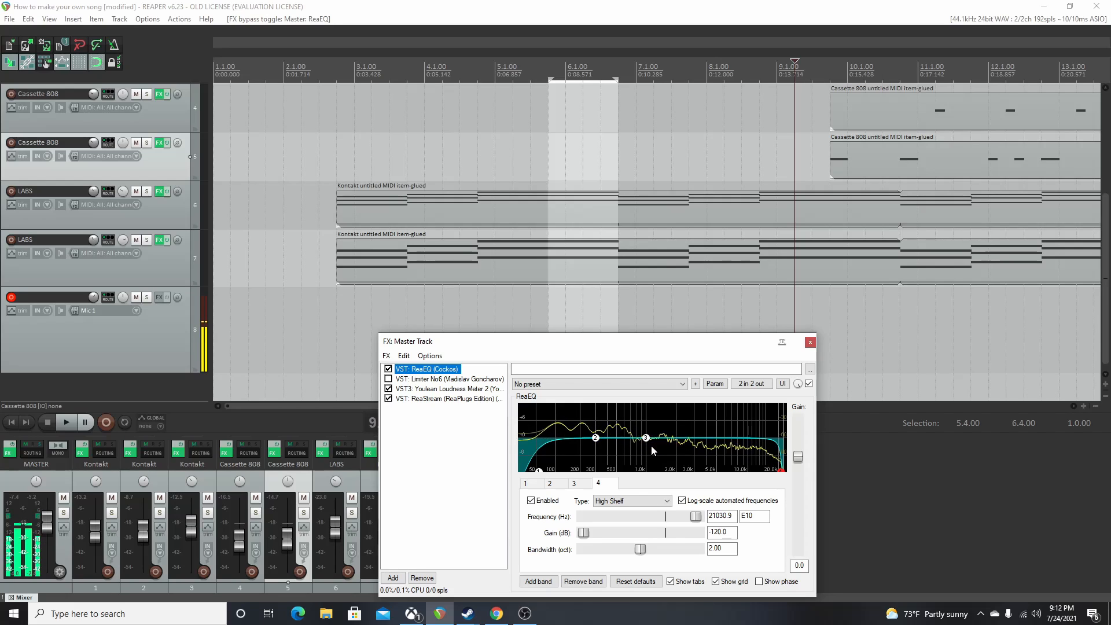
- Audition the song and boost ReaEQ's band 2 slightly near 300 Hz and band 3 to about 7528 Hz and 2.2 dB
mouse_move(646, 438)
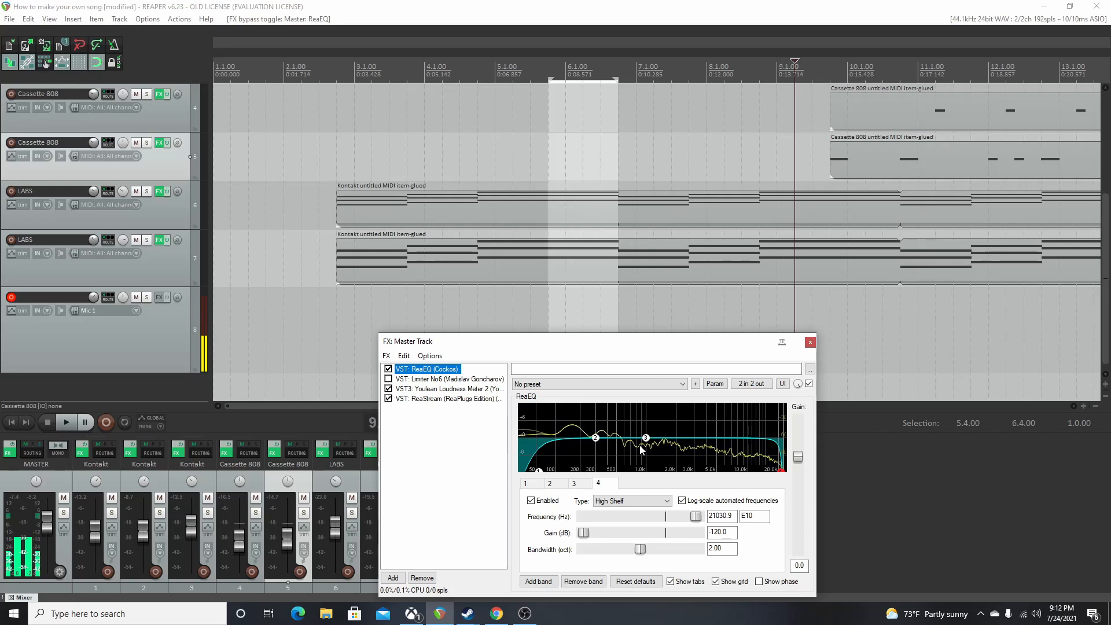
key(space)
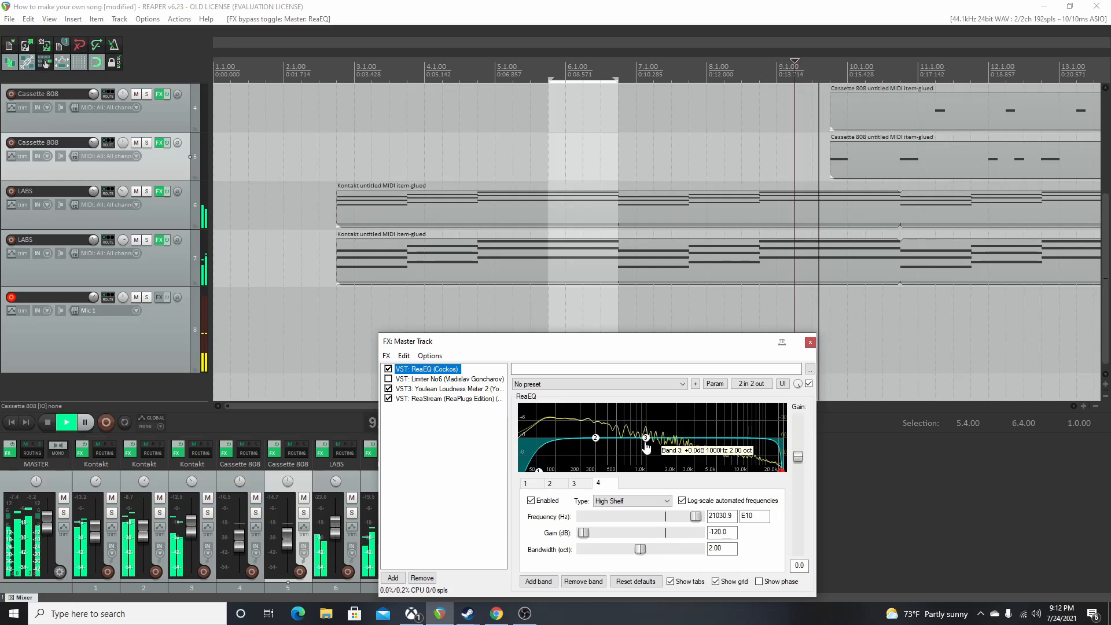
click(646, 439)
drag(646, 438, 604, 451)
key(space)
key(space)
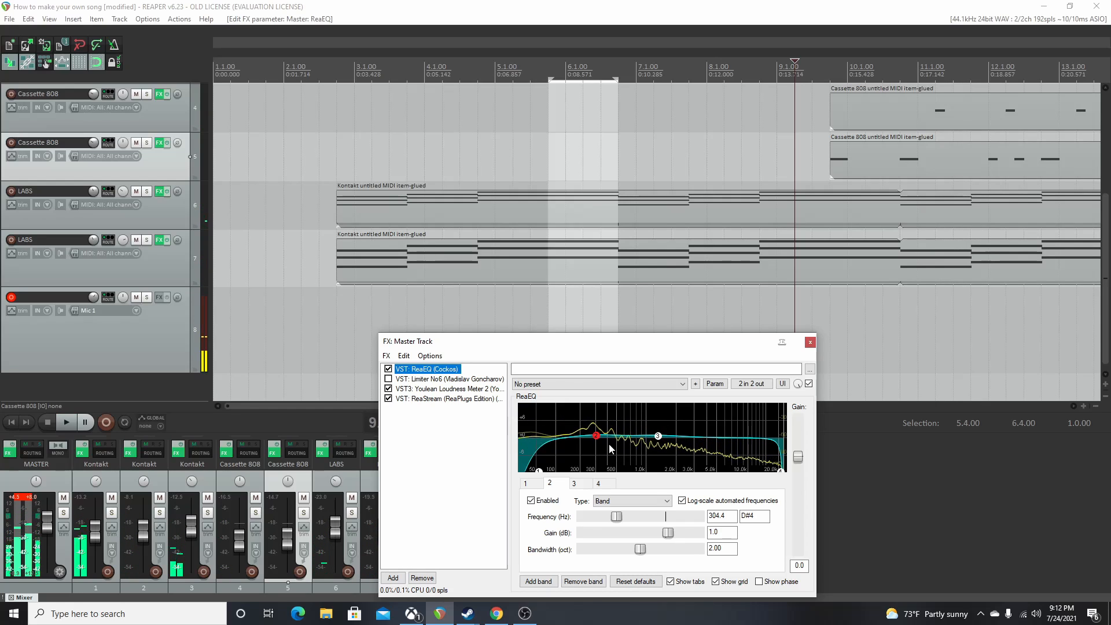
mouse_move(596, 435)
mouse_down()
mouse_move(599, 473)
mouse_move(599, 440)
mouse_up()
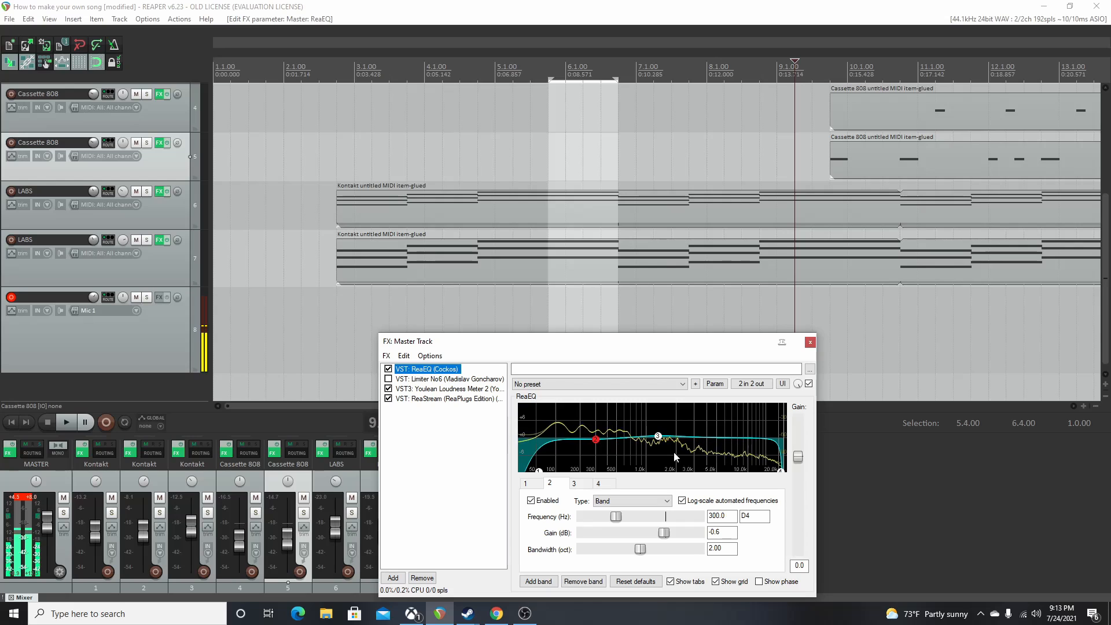
drag(595, 443, 737, 438)
- Add a fifth band to ReaEQ at about 1107.6 Hz and lower its gain to about -1.8 dB
right_click(649, 443)
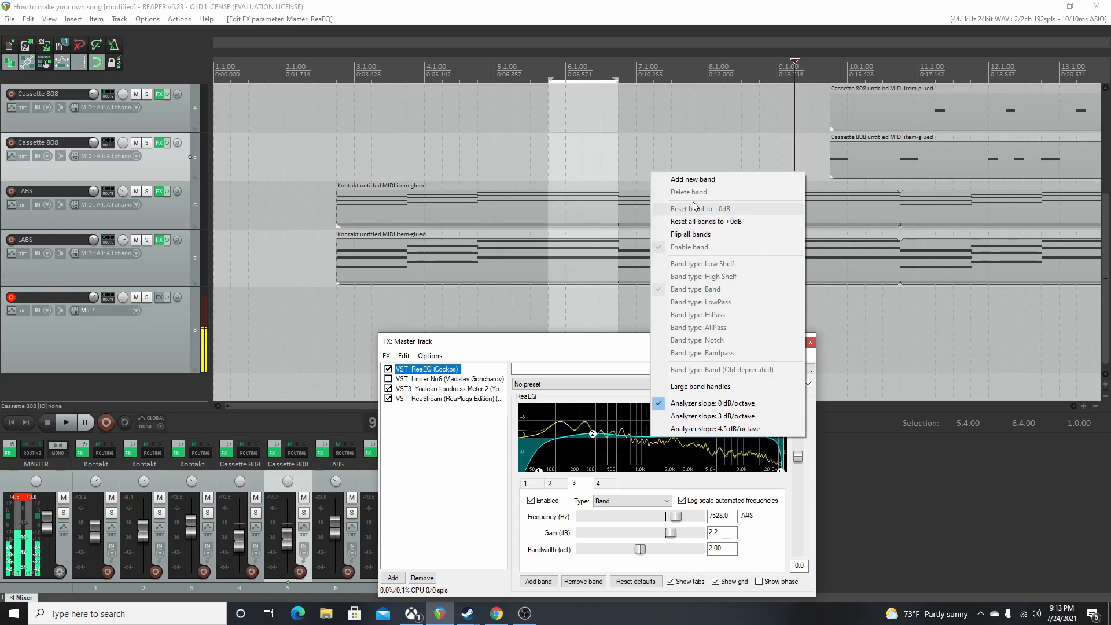
click(688, 179)
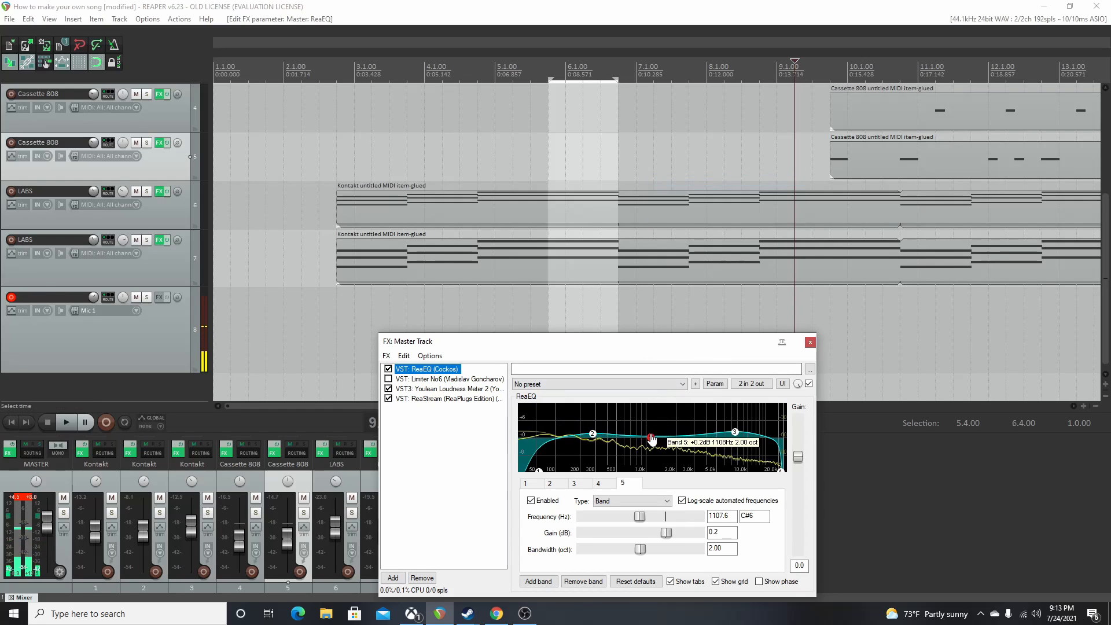
drag(649, 439, 653, 446)
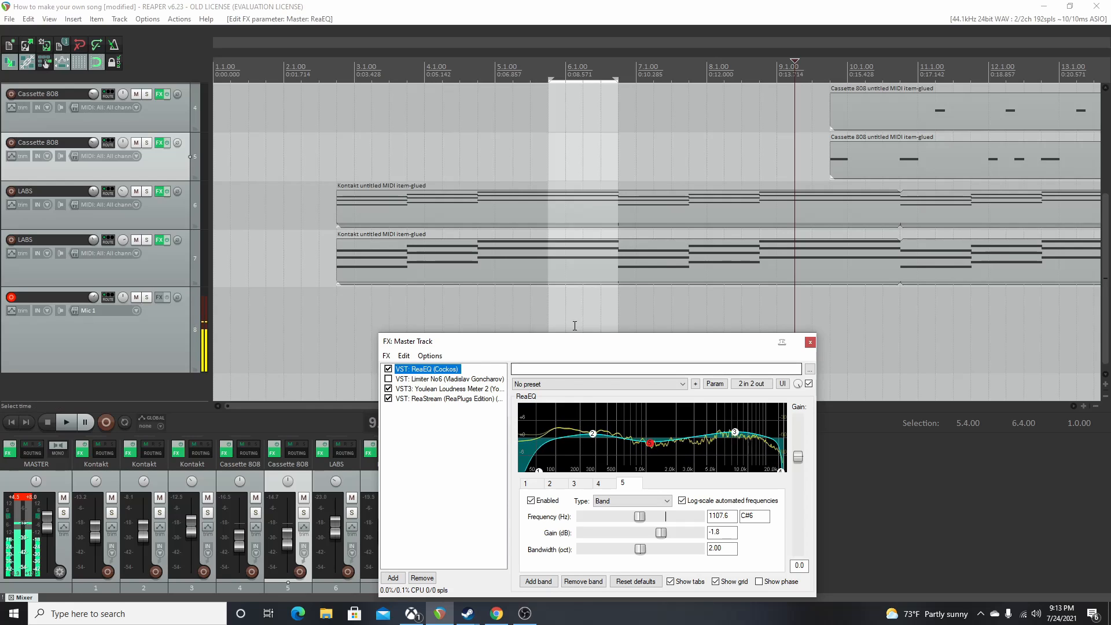
- Play the song from bar 9, compare it with ReaEQ bypassed and enabled, and stop playback
key(space)
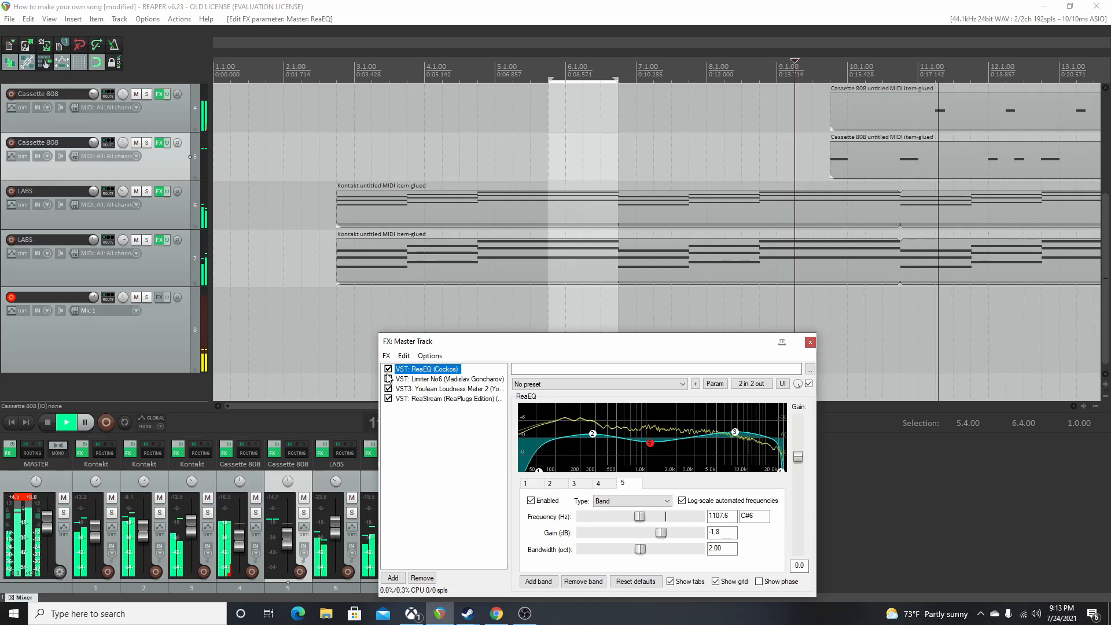
click(388, 369)
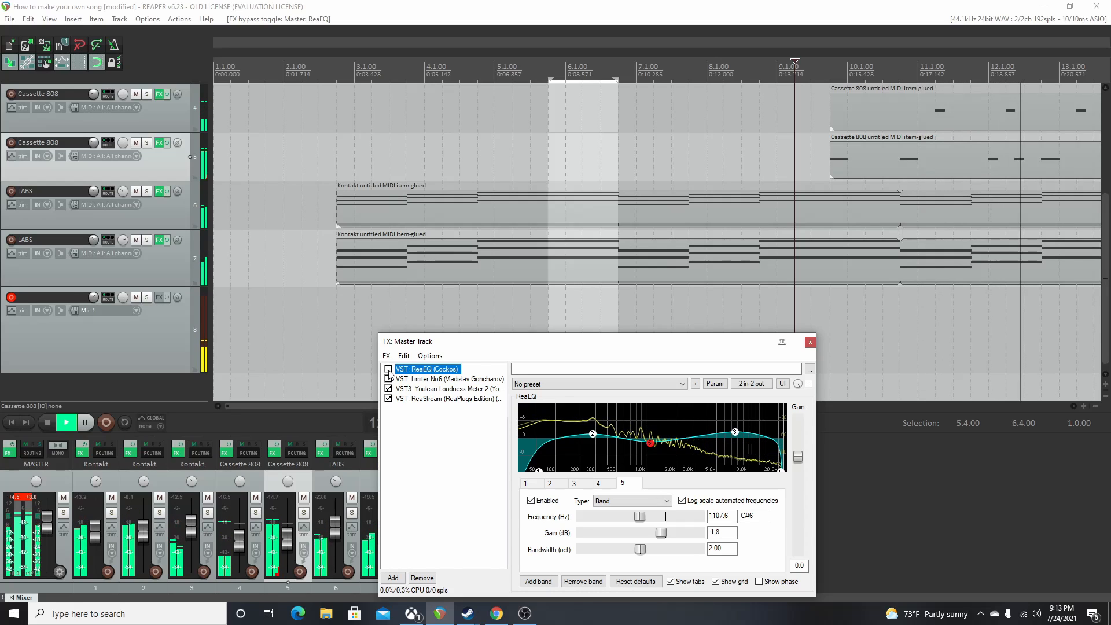
click(388, 370)
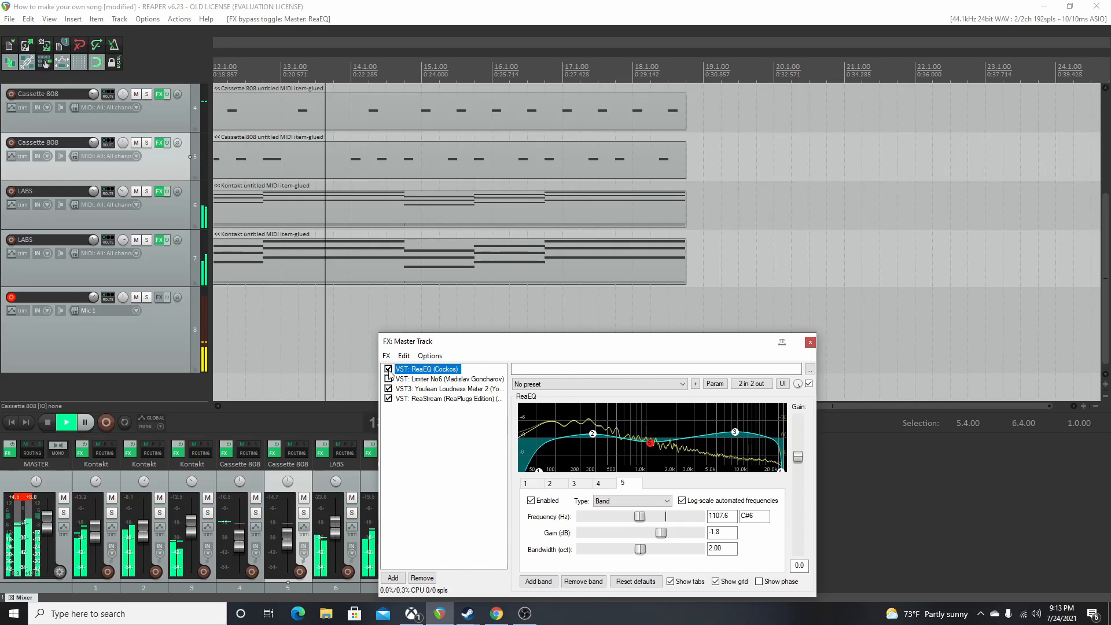
key(space)
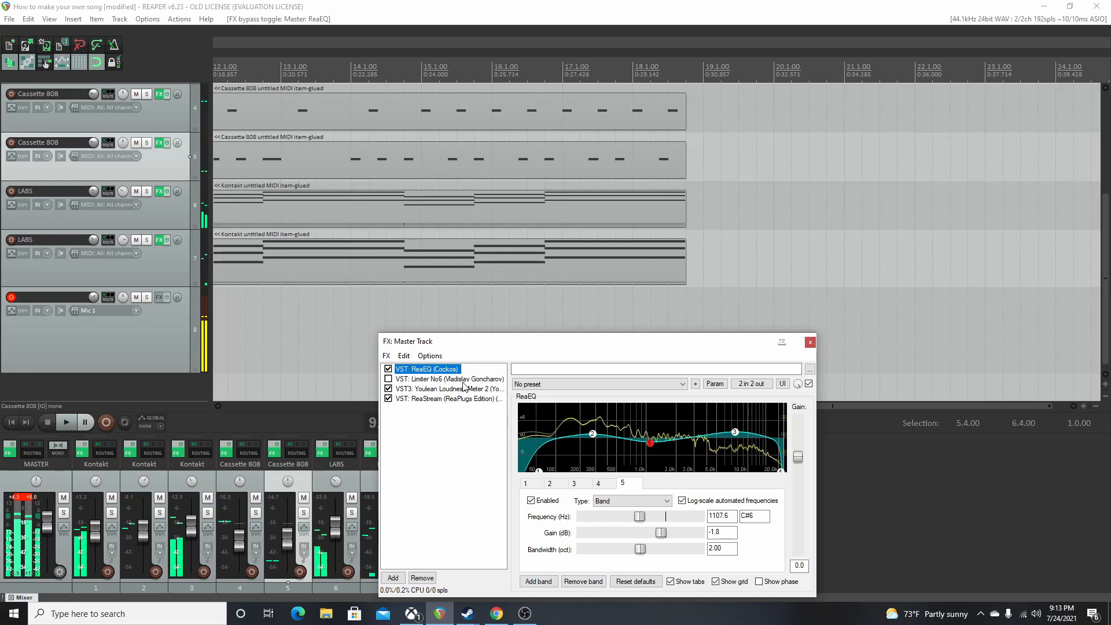
- Add VST3 ValhallaSupermassive to the master FX chain, place it directly before ReaStream, and show its controls
click(999, 303)
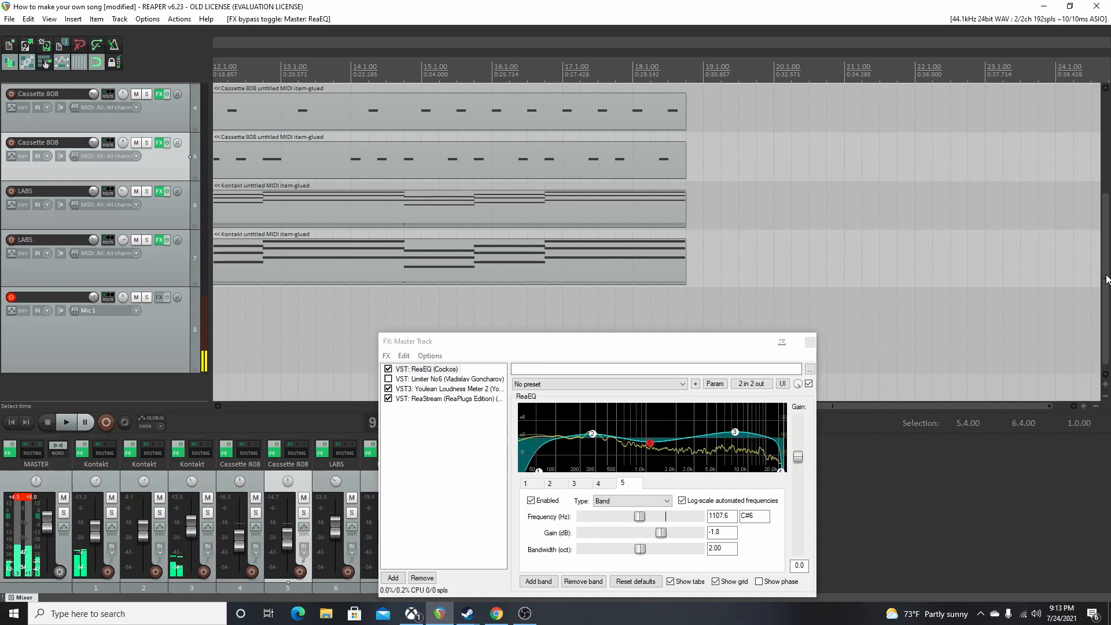
scroll(1041, 220, up, 3)
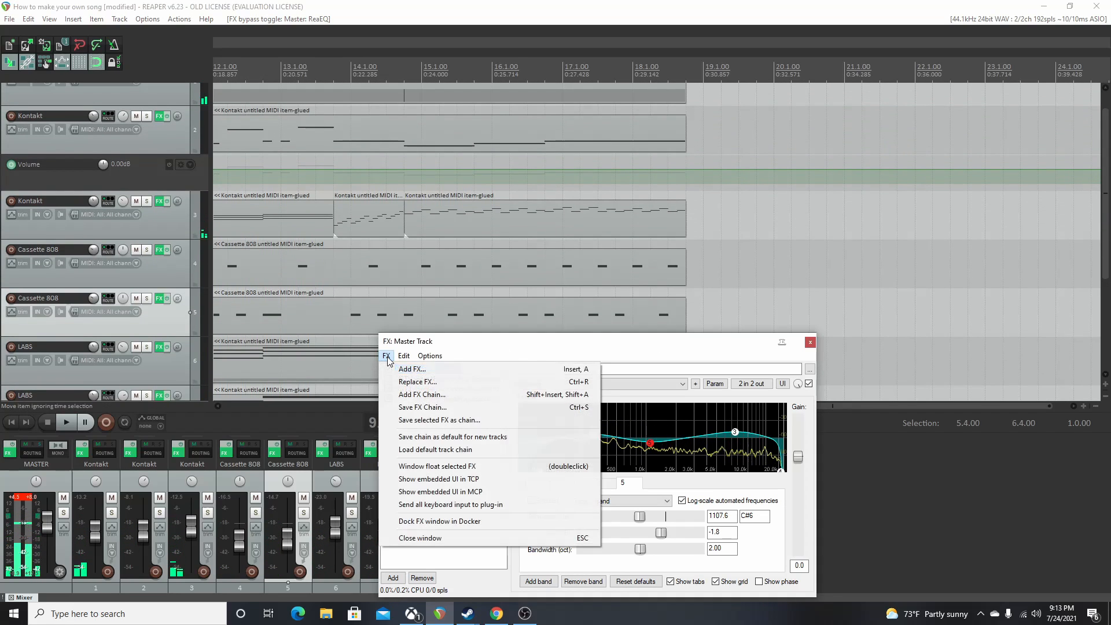
click(386, 355)
click(415, 369)
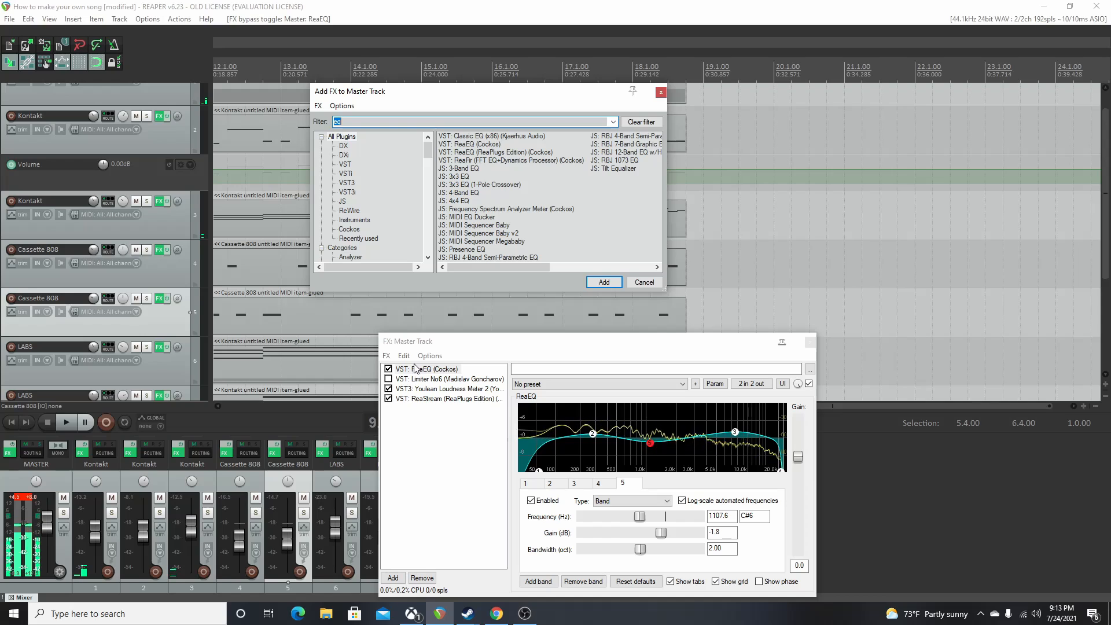
text(val)
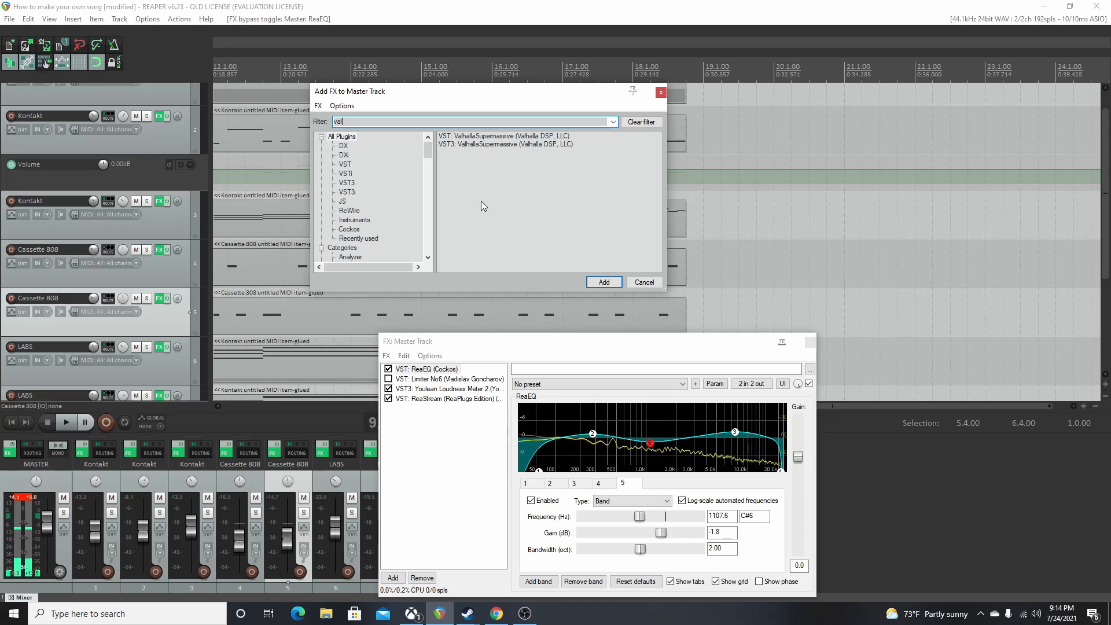
click(481, 145)
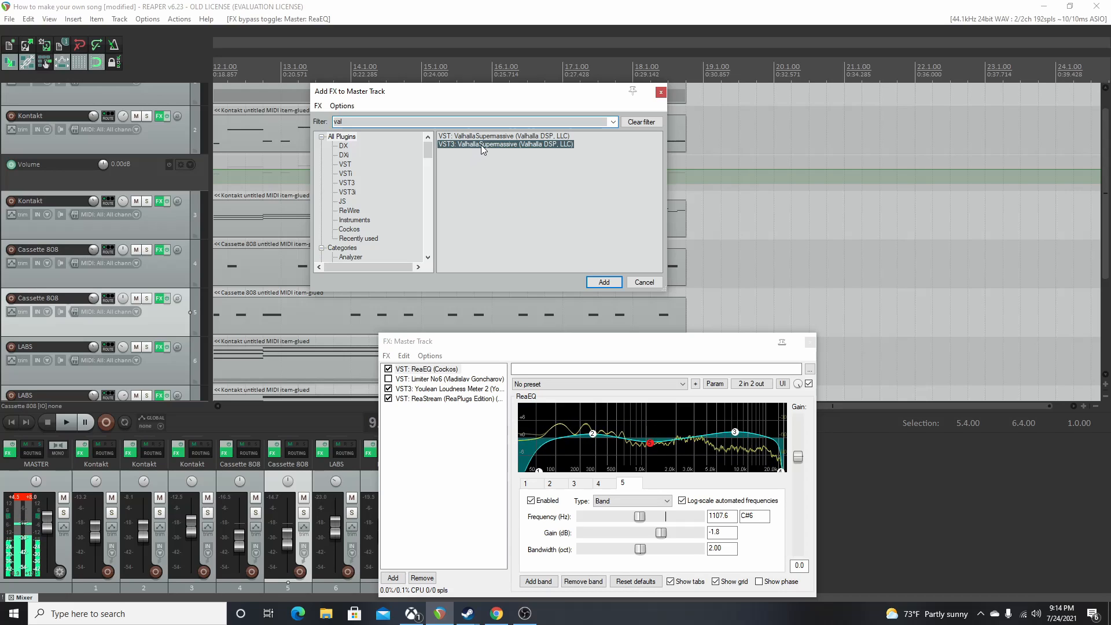
click(604, 282)
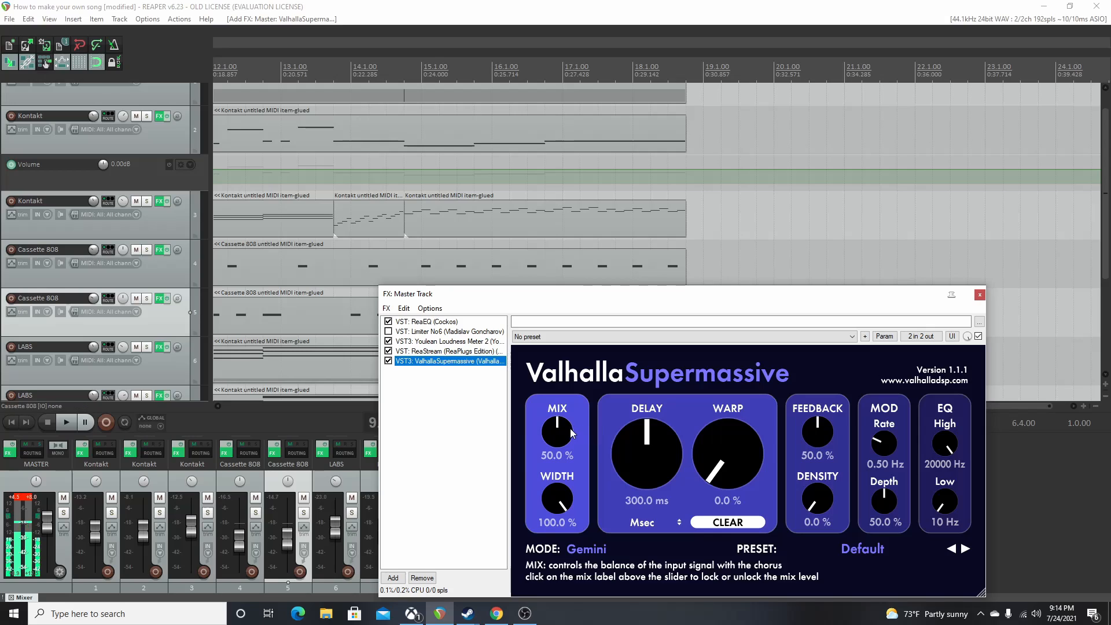
drag(445, 350, 399, 363)
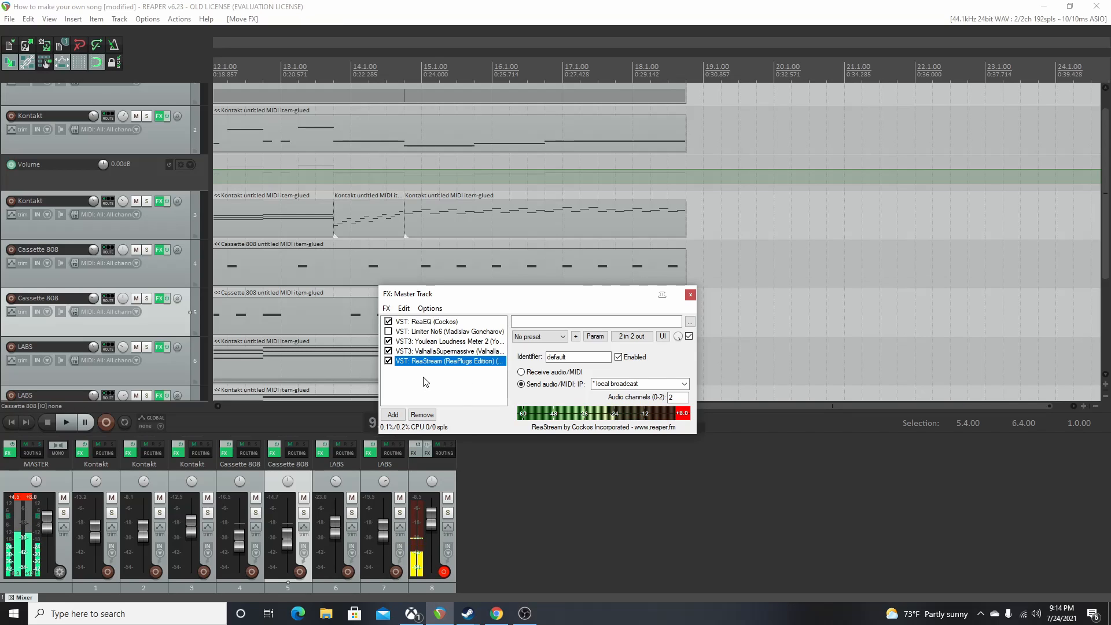
click(433, 353)
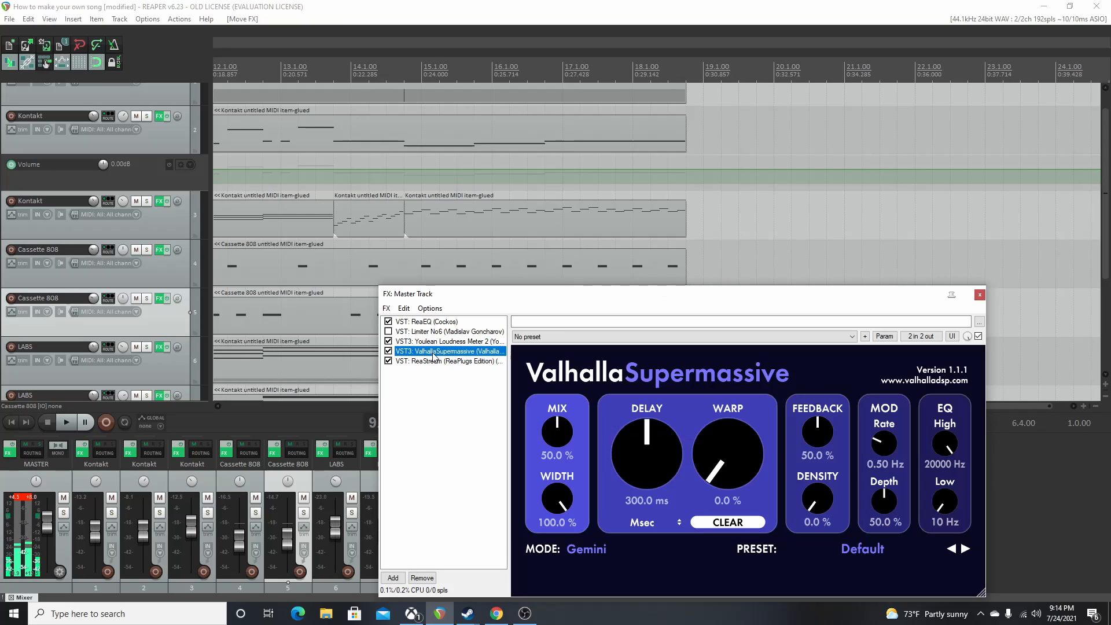
- Set ValhallaSupermassive's mix to about 13.6% and its delay to about 124.8 ms
drag(556, 431, 555, 472)
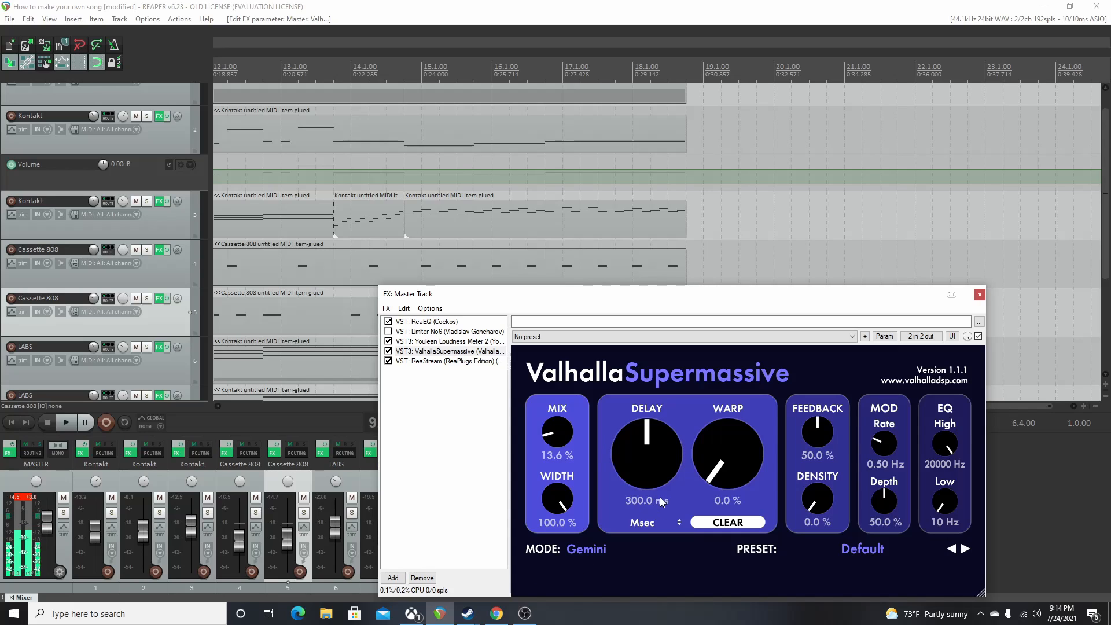
drag(633, 478, 637, 437)
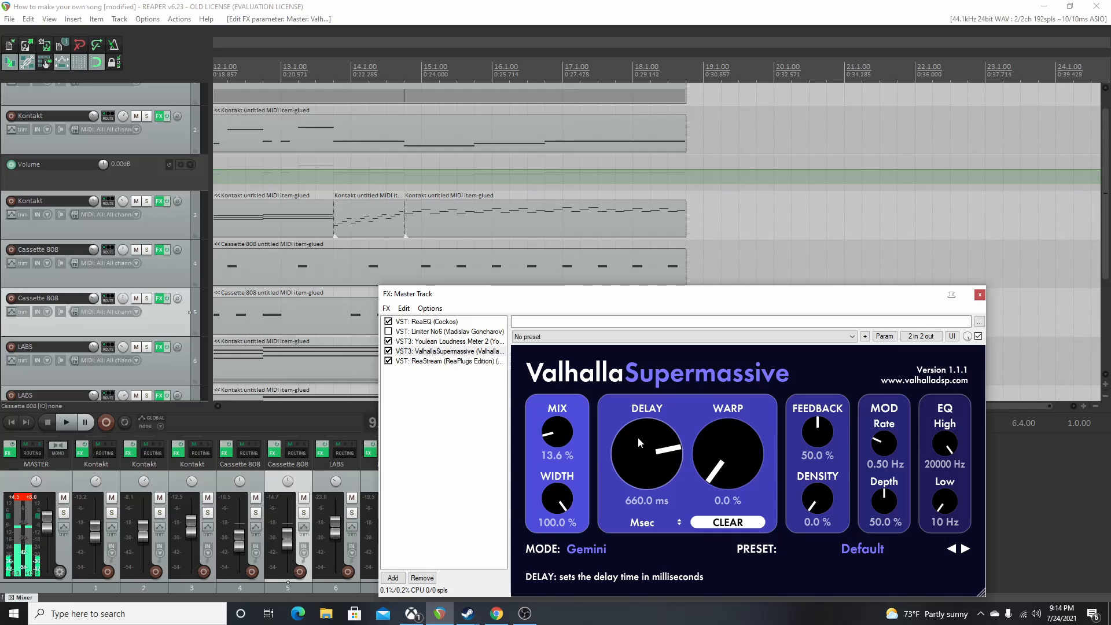
drag(637, 436, 644, 542)
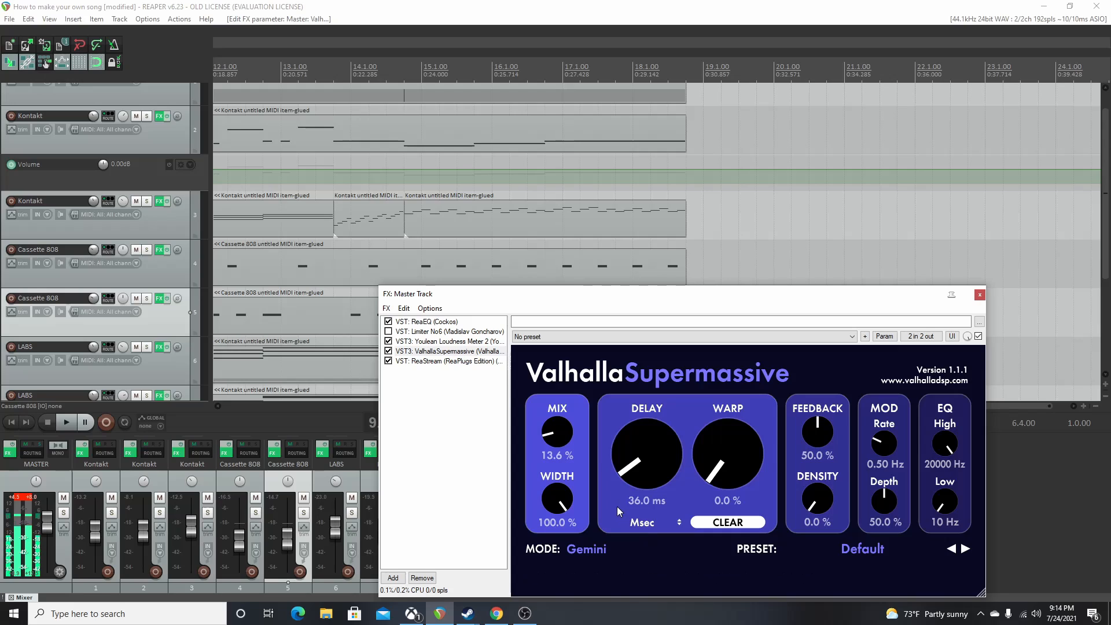
drag(644, 462, 634, 447)
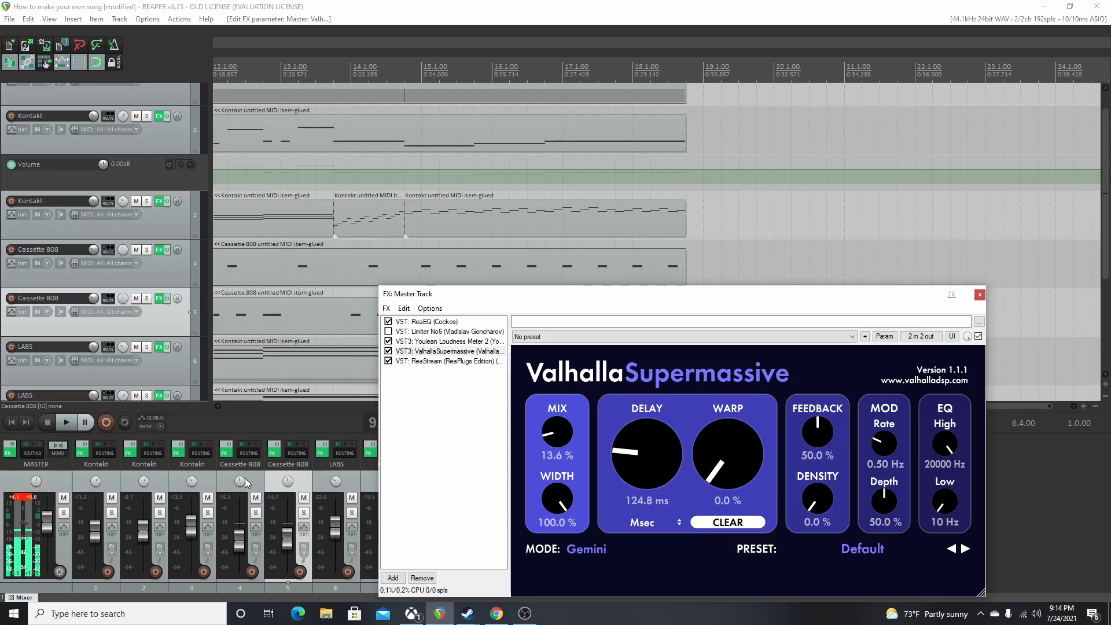
- Switch ValhallaSupermassive to the Great Annihilator mode with warp and density at 100%, and leave the effect bypassed
click(579, 551)
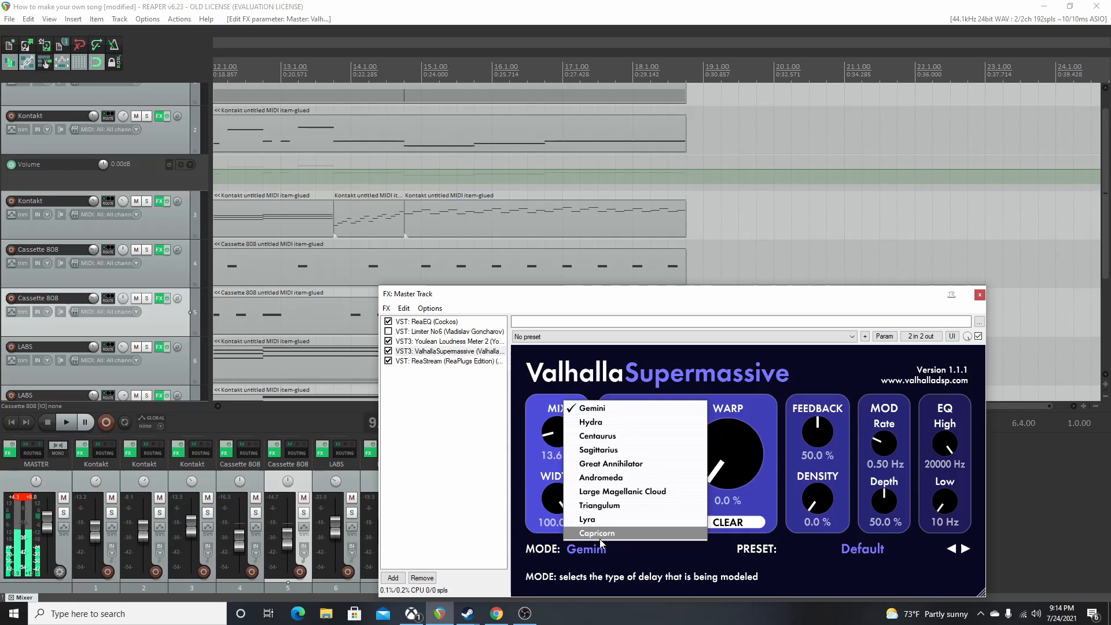
click(591, 464)
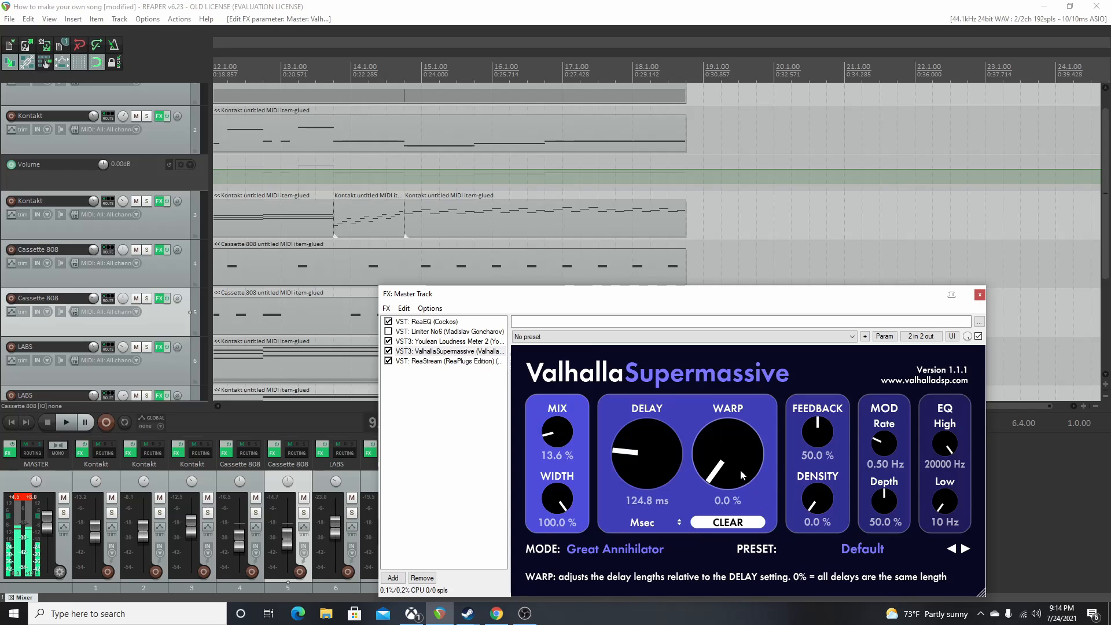
drag(740, 469, 744, 437)
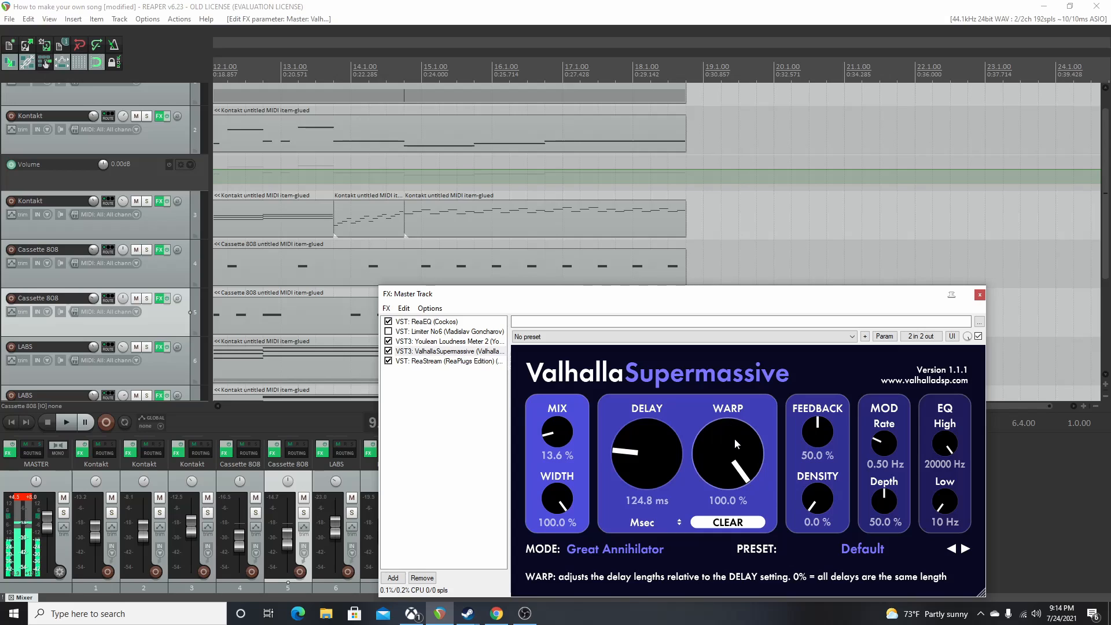
click(388, 351)
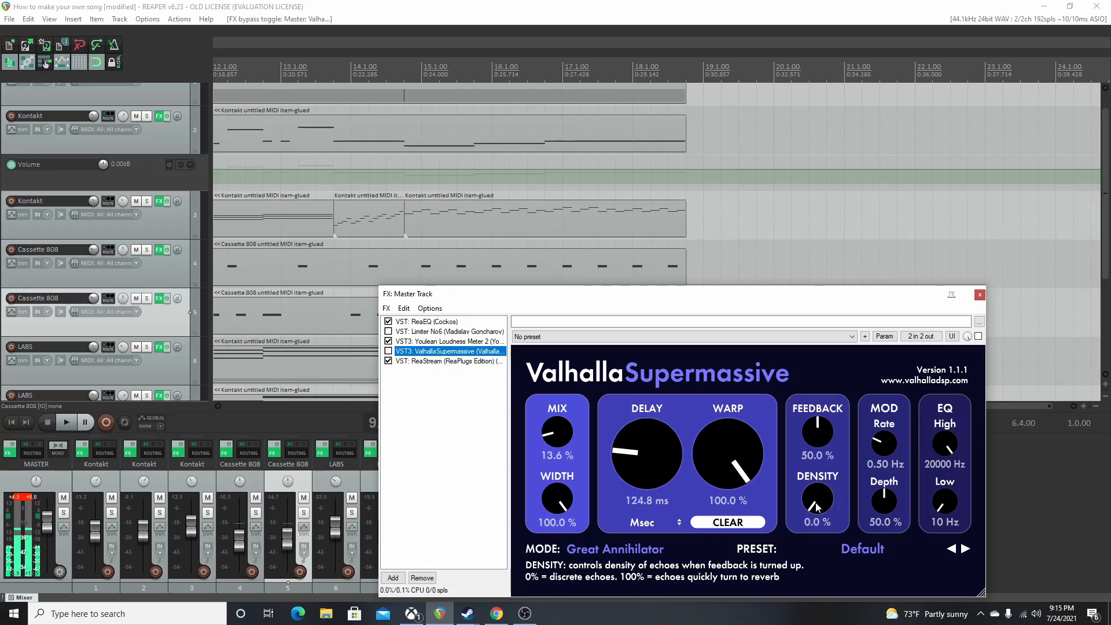
drag(815, 502, 731, 320)
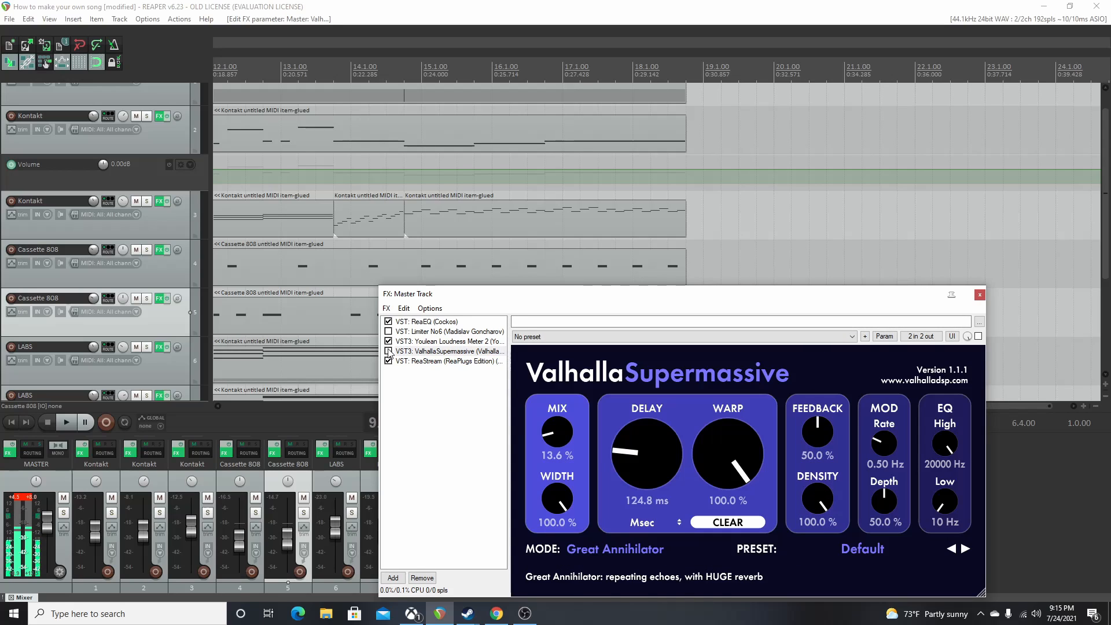
click(388, 352)
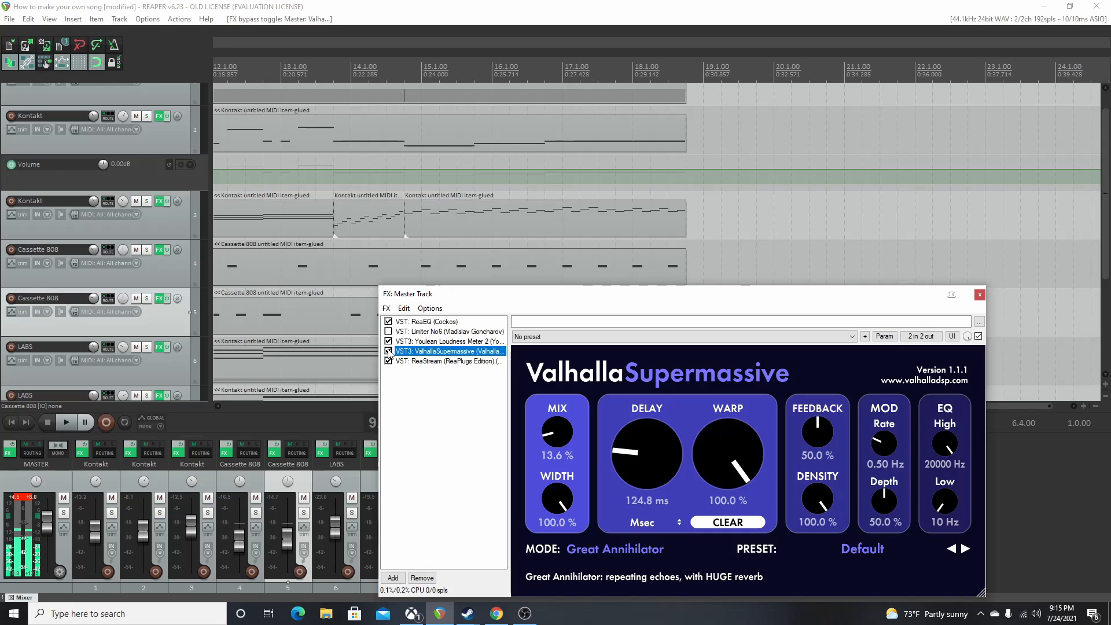
click(389, 351)
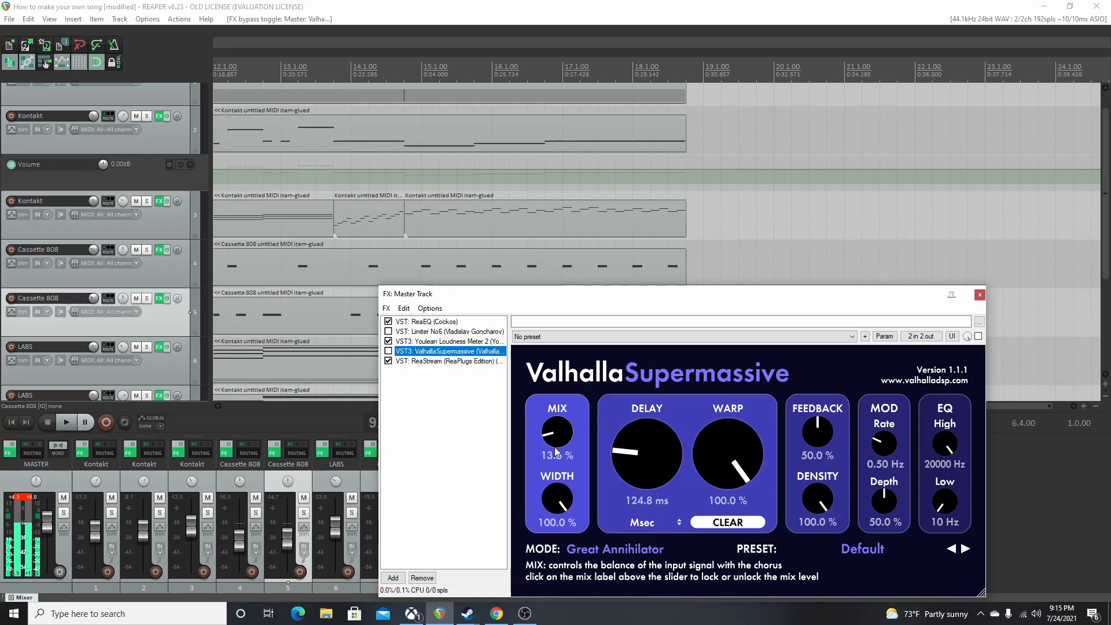
- Raise ValhallaSupermassive's mix to 100%, play the song from bar 9 with it bypassed, and enable it during playback
drag(572, 431, 456, 337)
click(388, 351)
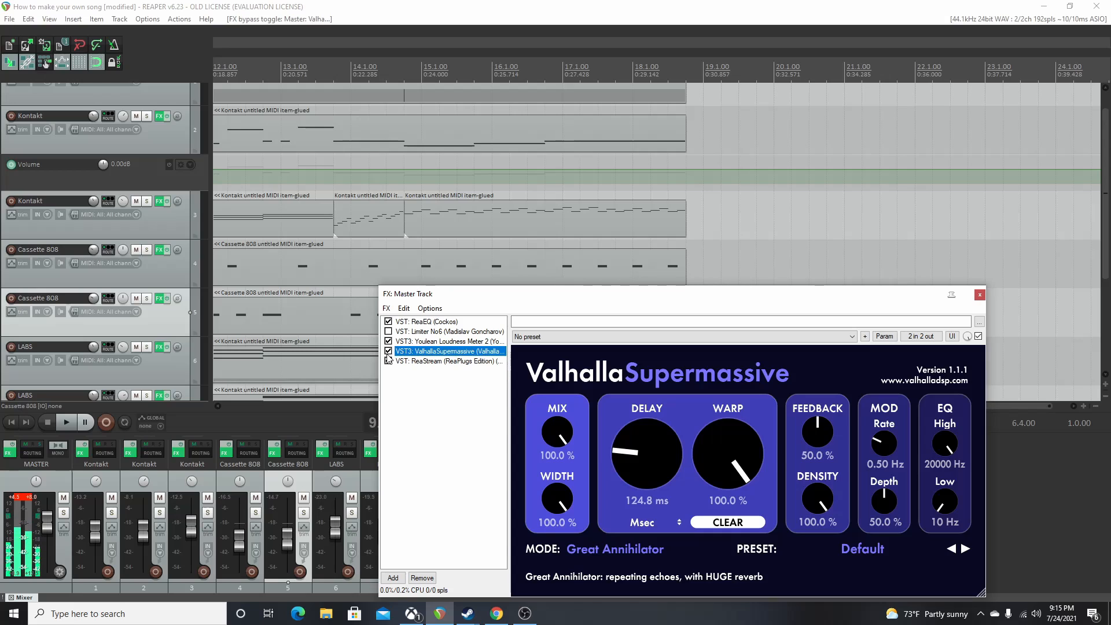
click(388, 351)
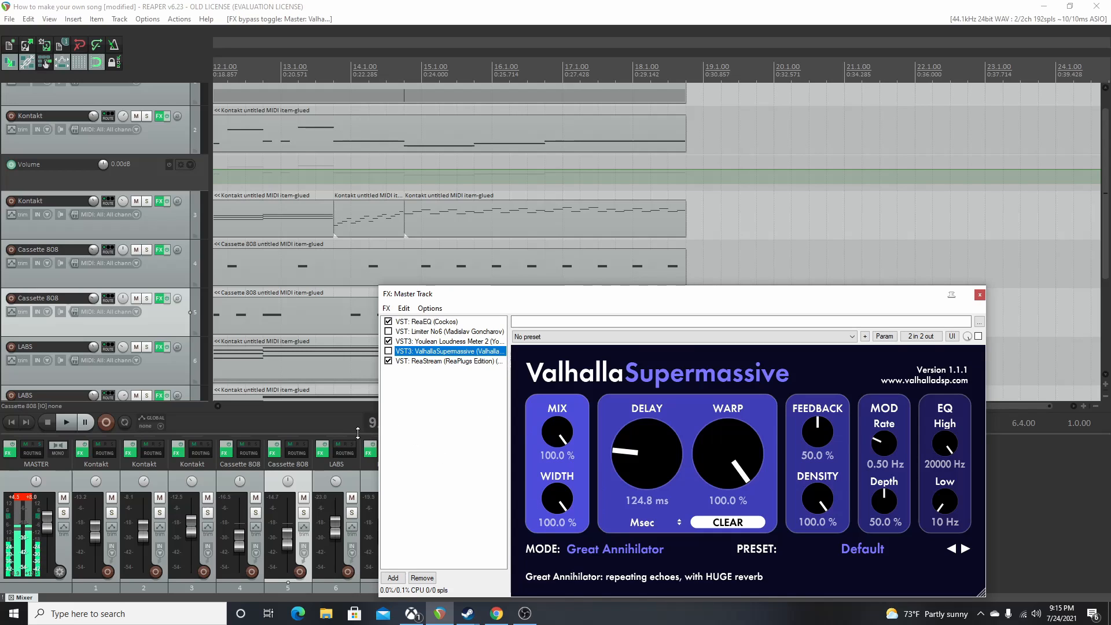
key(space)
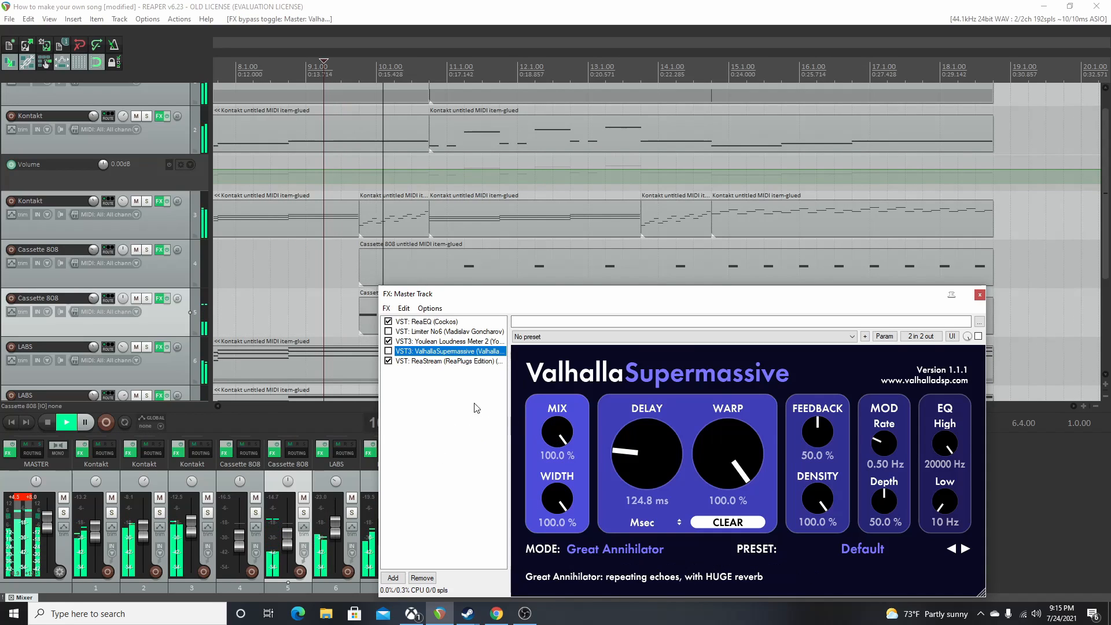
click(389, 353)
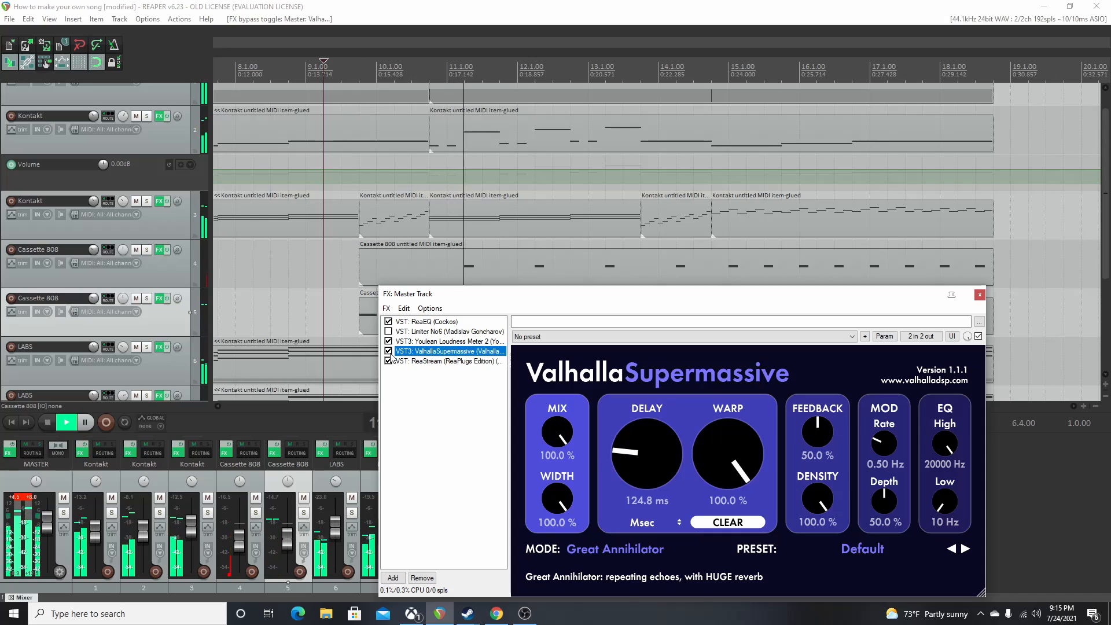
- Bypass ValhallaSupermassive, stop playback and lower the reverb's mix to about 28.4%
click(389, 352)
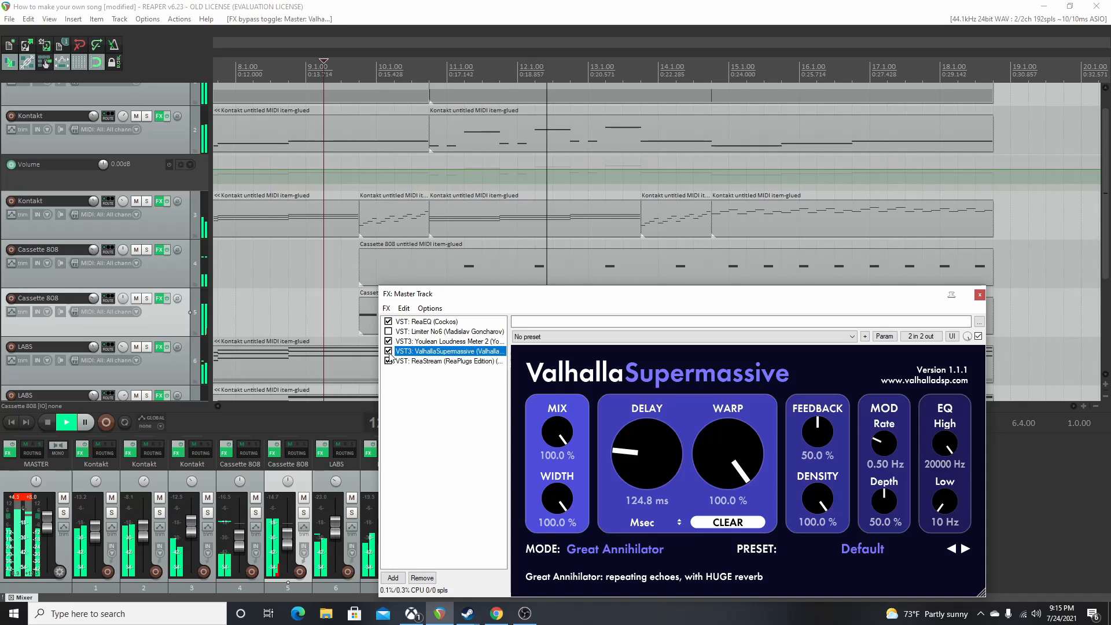
key(space)
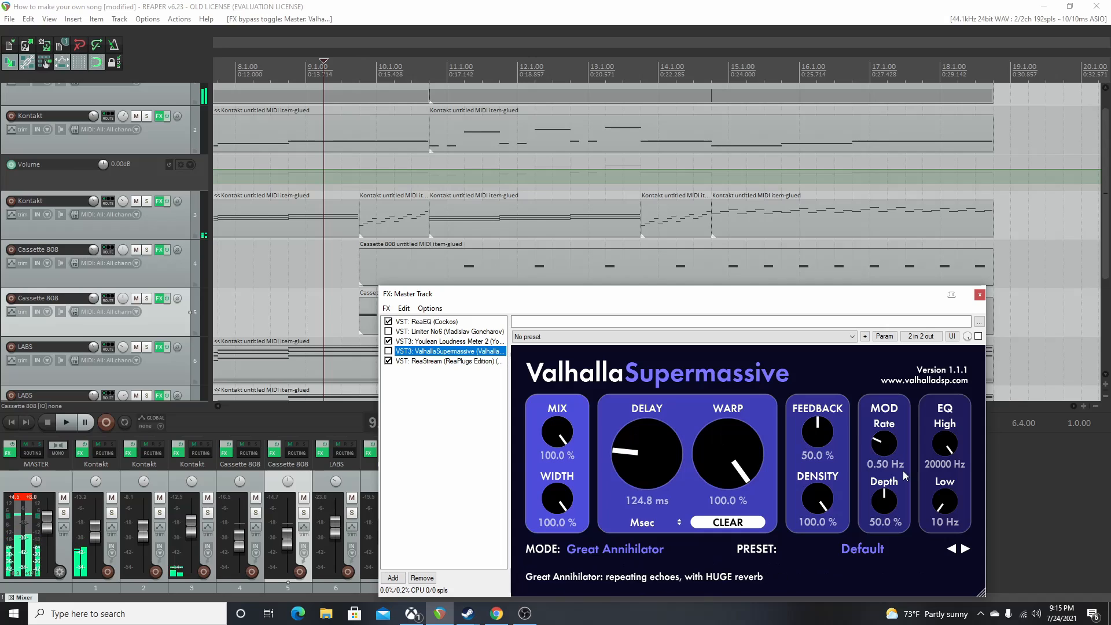
drag(566, 440, 564, 539)
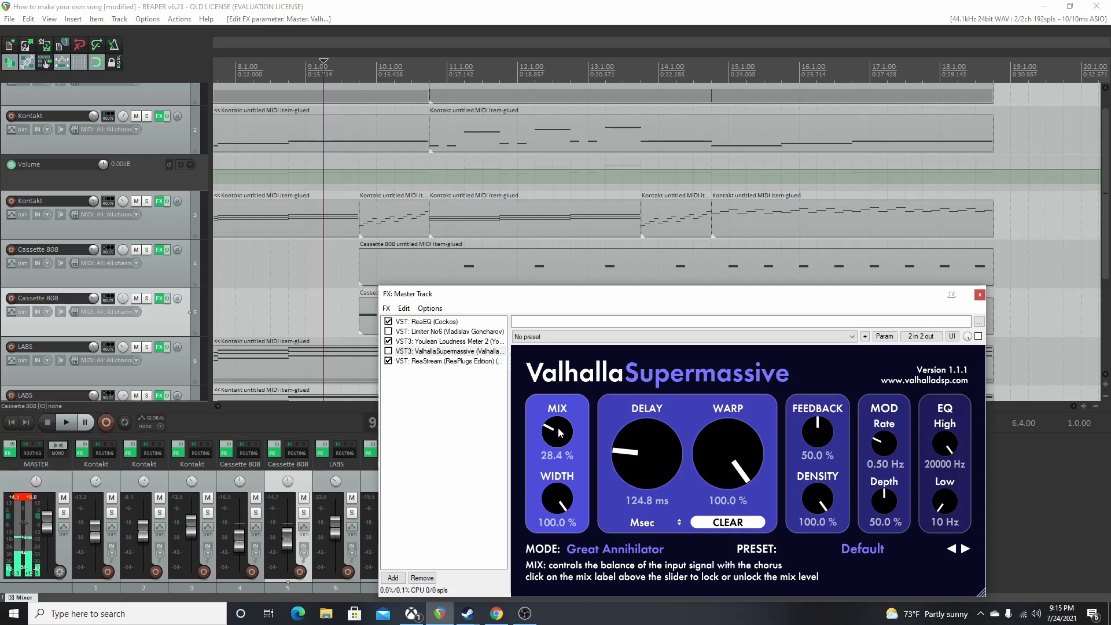
- Play the song from bar 2, move ValhallaSupermassive directly before Limiter No6 in the master FX chain, and enable it
drag(633, 295, 711, 453)
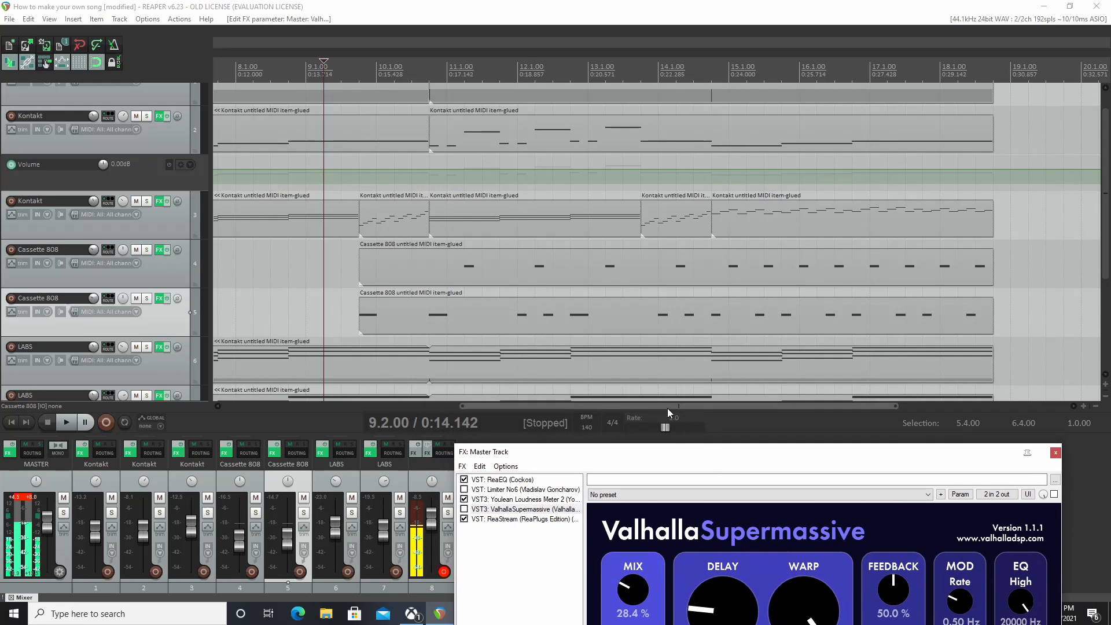
drag(667, 407, 401, 410)
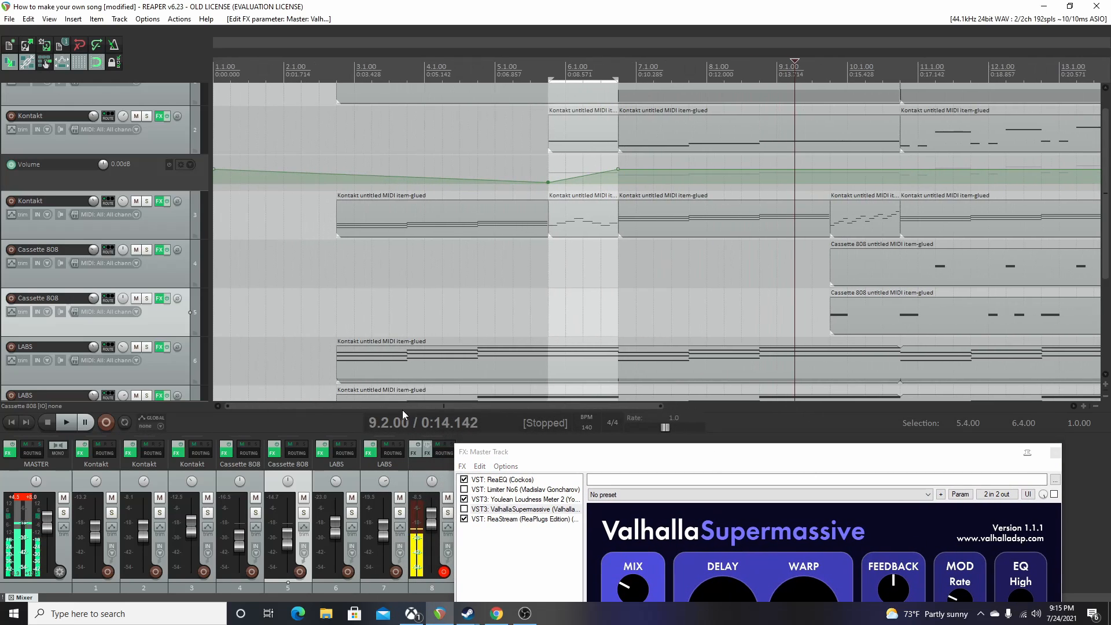
click(324, 303)
key(space)
drag(549, 452, 532, 289)
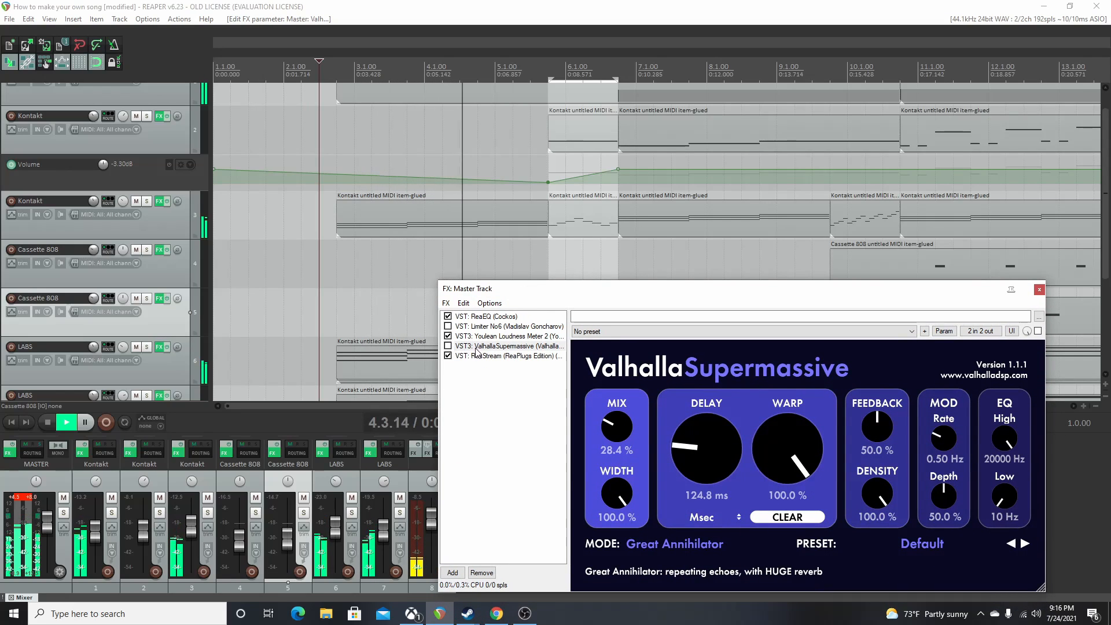
drag(471, 349, 465, 326)
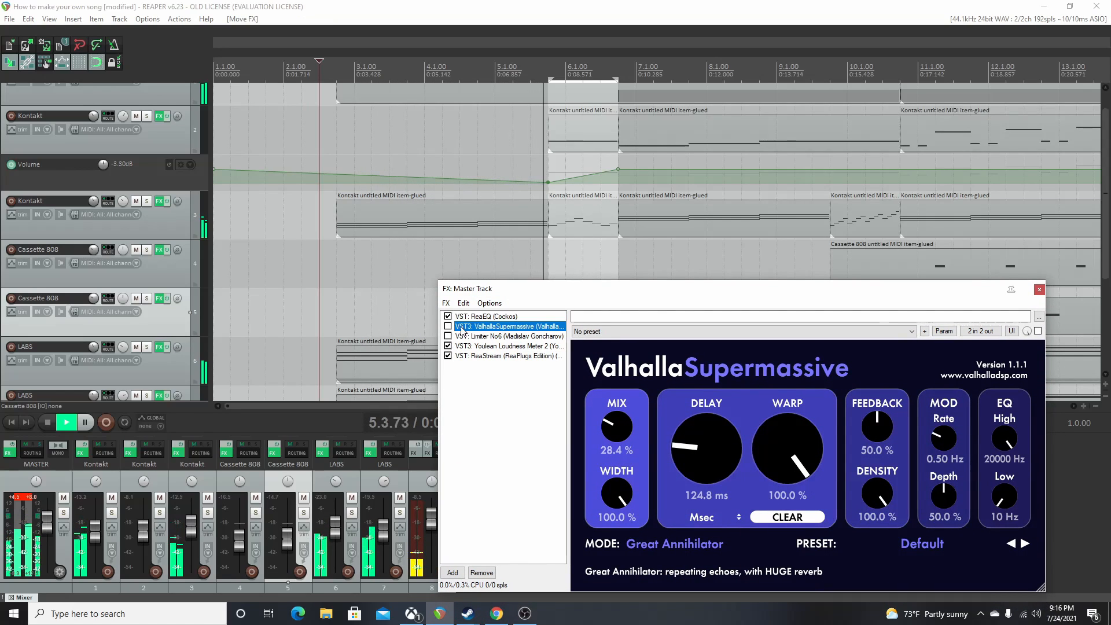
click(447, 326)
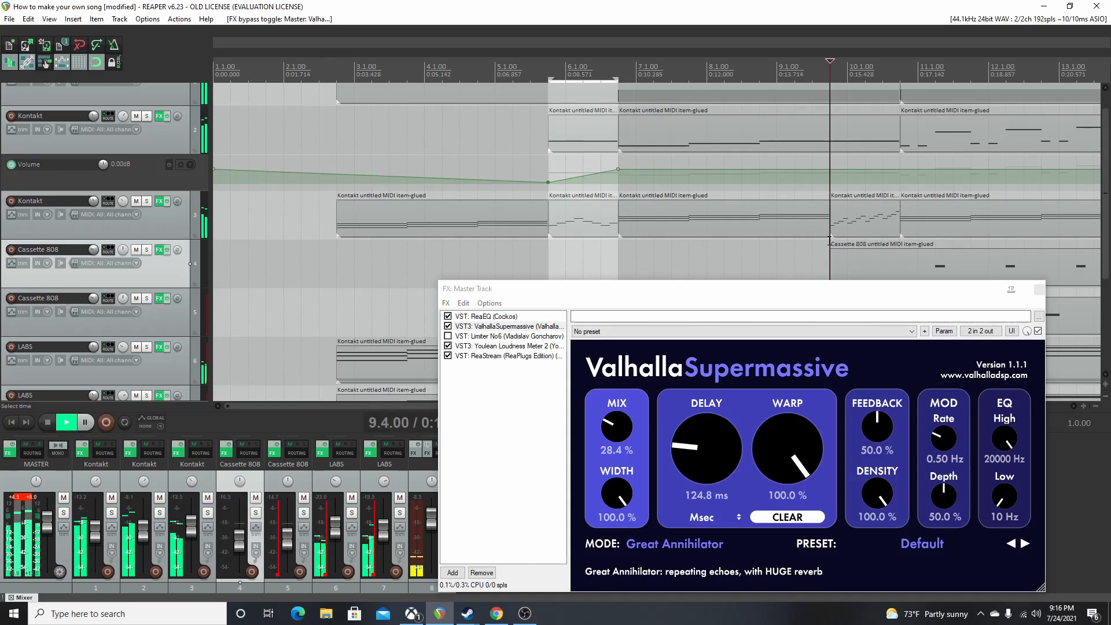
- Set ValhallaSupermassive's mix to about 10.4% while playing from 9.4, bypass the effect and stop playback
click(842, 260)
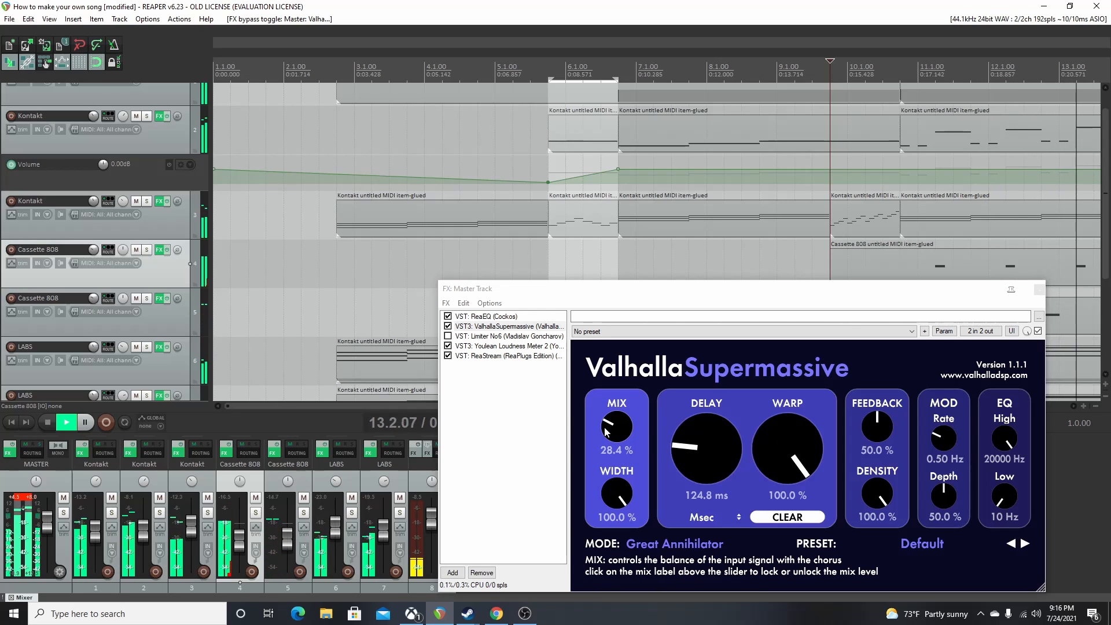
mouse_move(610, 431)
mouse_down()
mouse_move(598, 452)
mouse_move(609, 435)
mouse_up()
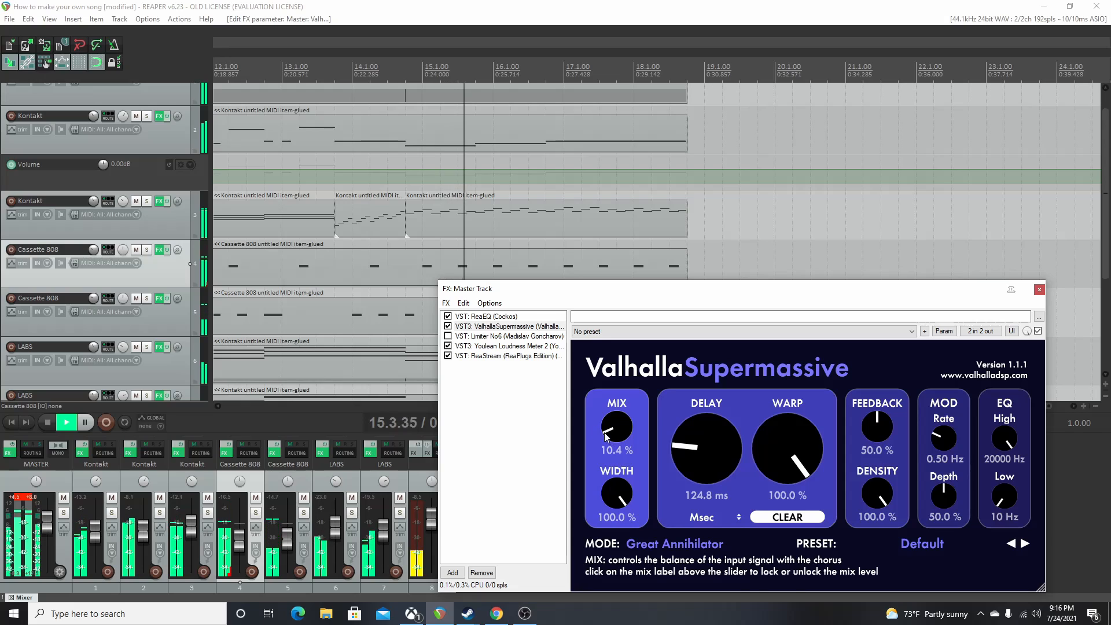
click(447, 327)
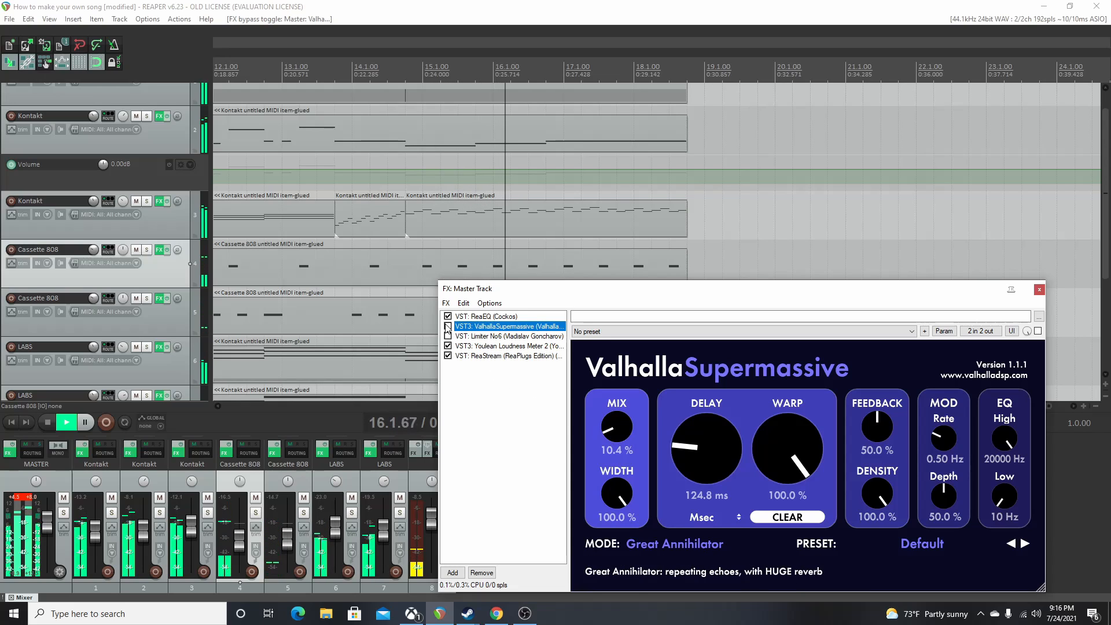
key(space)
- Compare the song from 9.4 with ValhallaSupermassive enabled and bypassed, leaving the effect enabled and playback stopped
click(447, 327)
key(space)
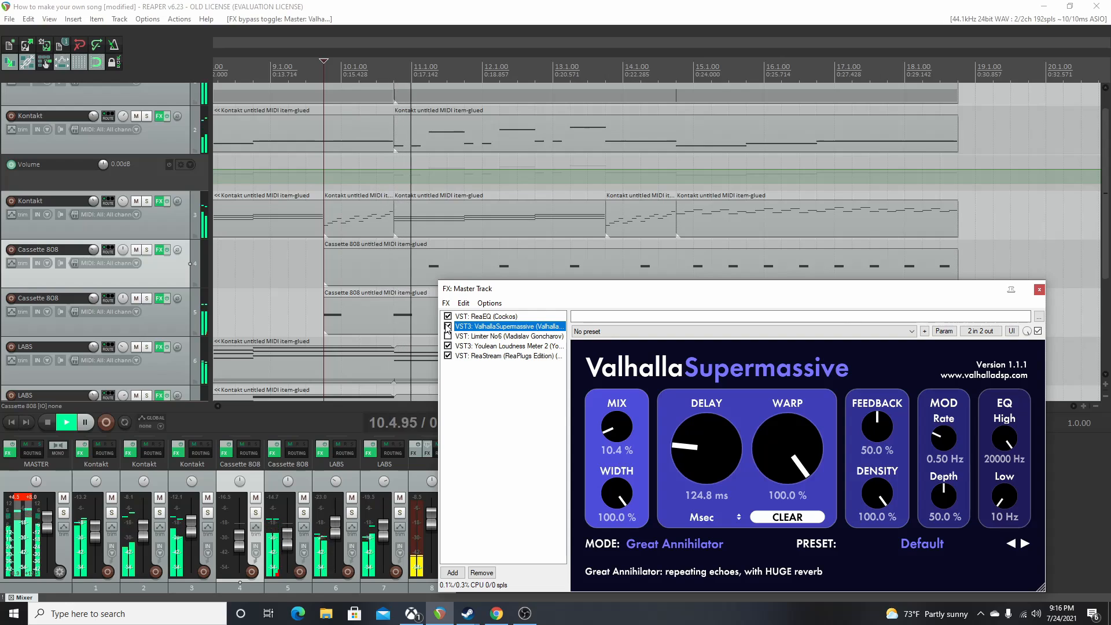
click(447, 326)
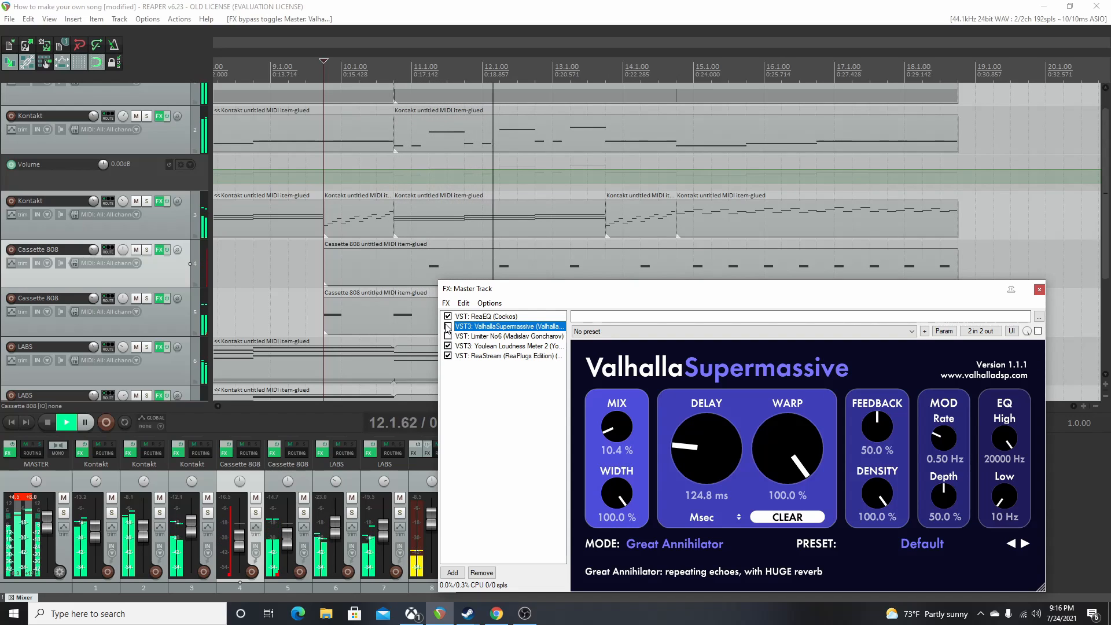
key(space)
click(447, 327)
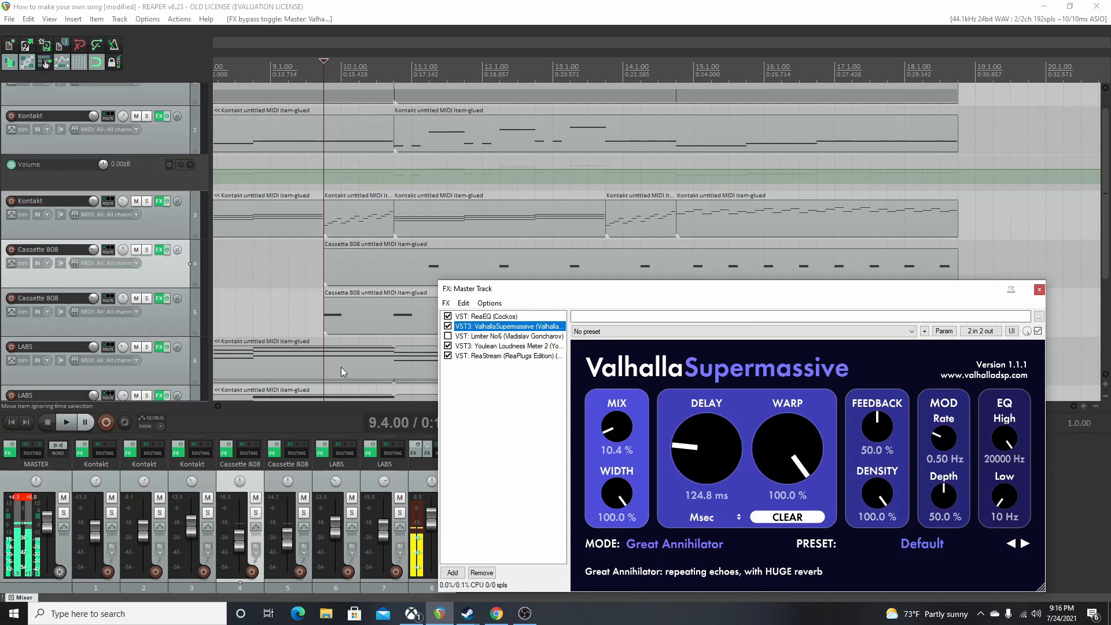
click(72, 426)
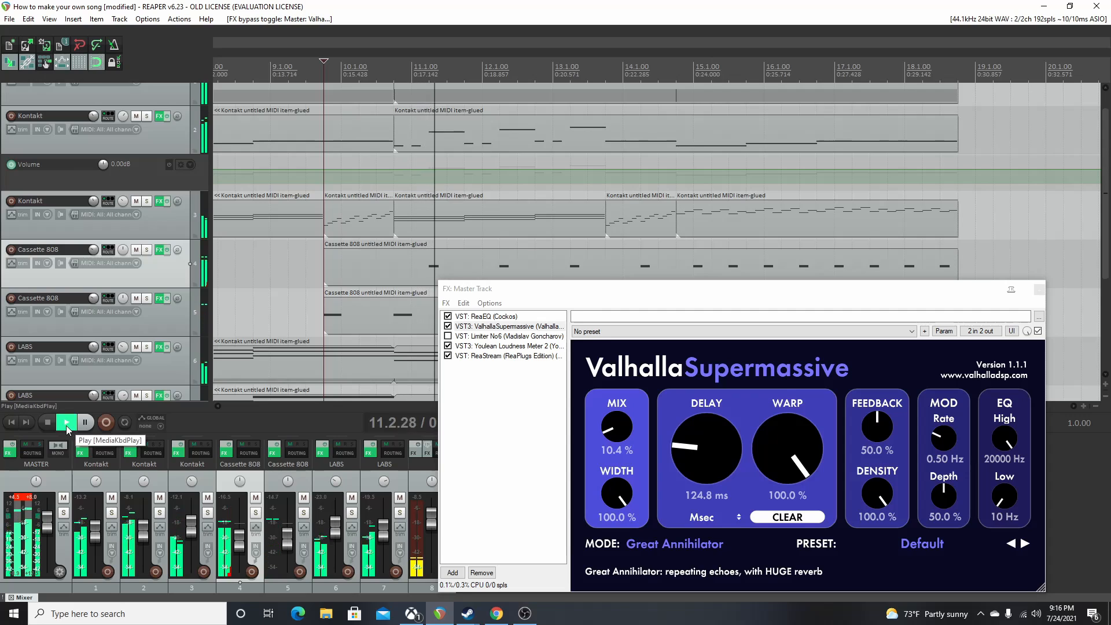
click(49, 423)
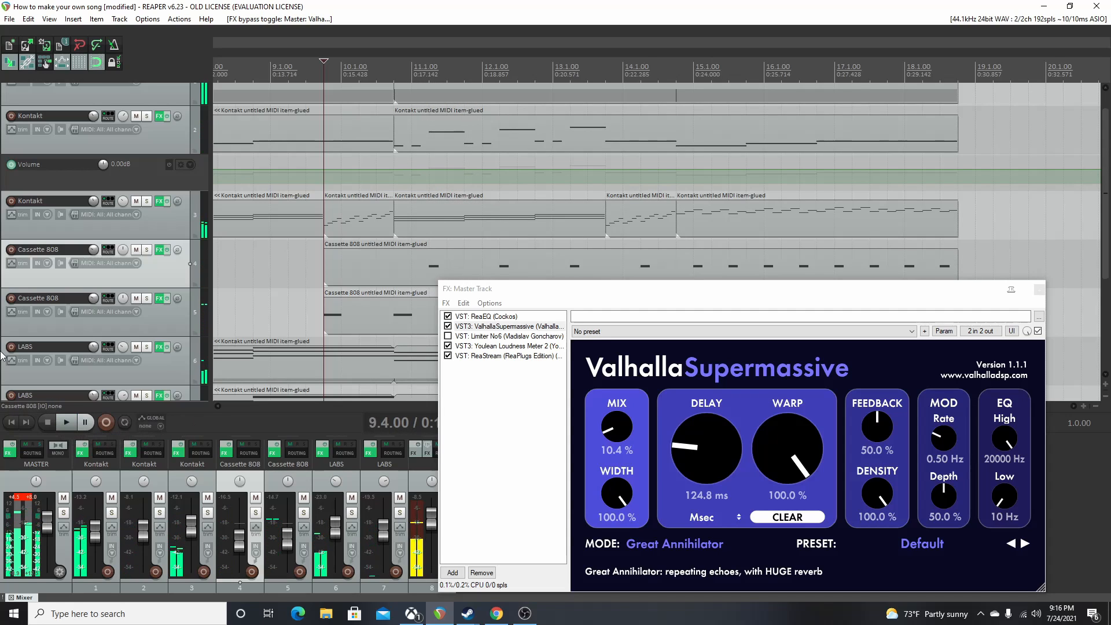
- Bypass ValhallaSupermassive, reset the master track's peak meter, and enable the effect again
click(447, 326)
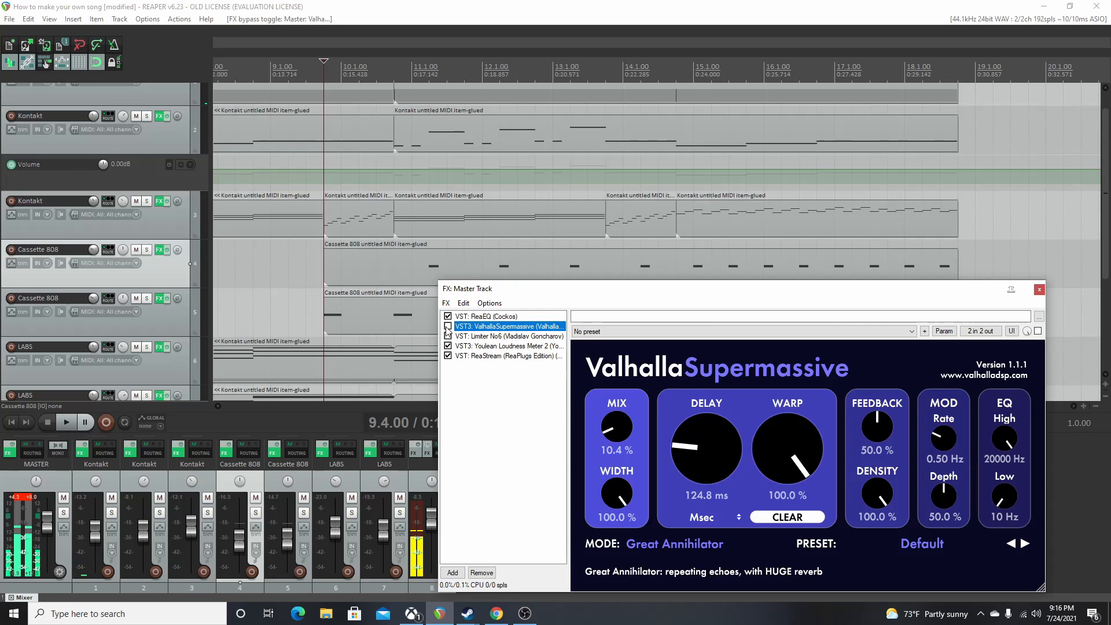
click(24, 497)
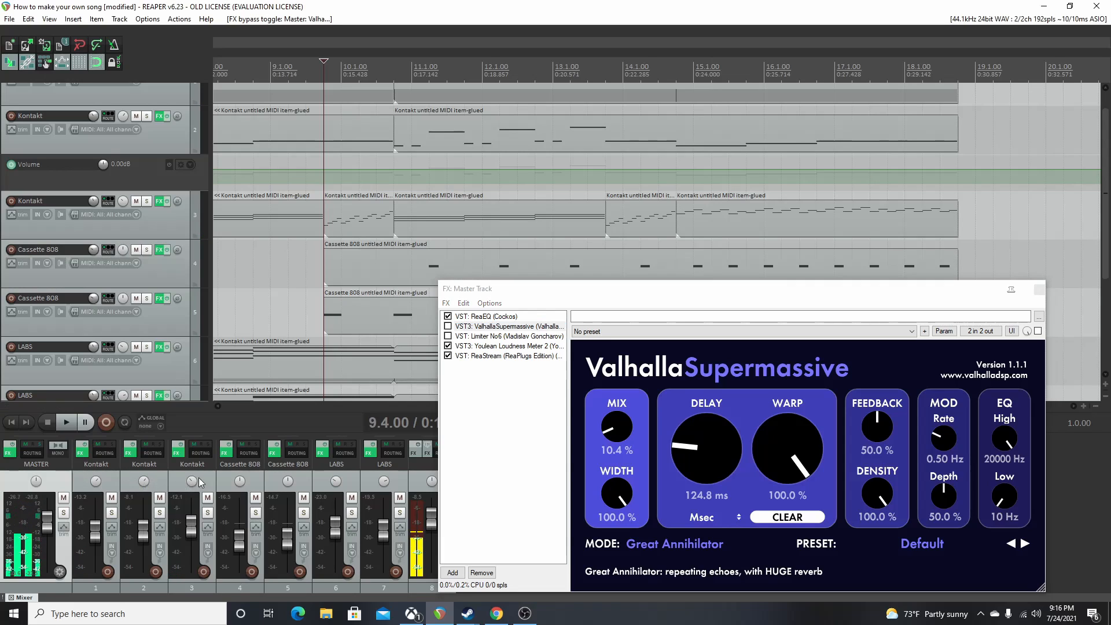
click(449, 328)
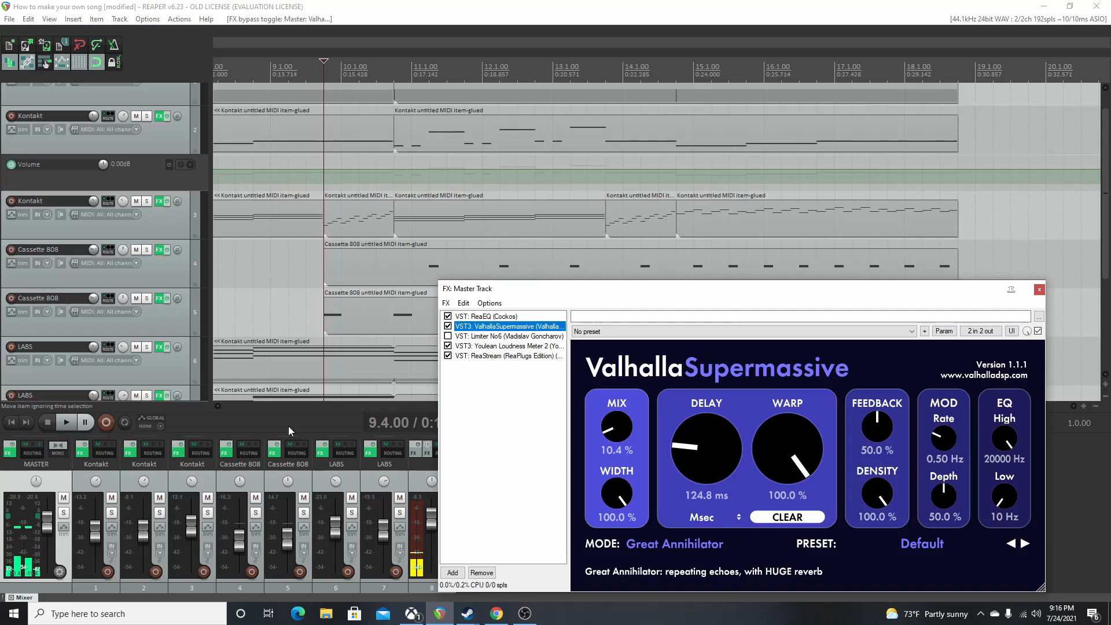
- Set ValhallaSupermassive's EQ High to about 9390 Hz and its EQ Low to 200 Hz
click(1012, 444)
drag(1011, 455, 1004, 509)
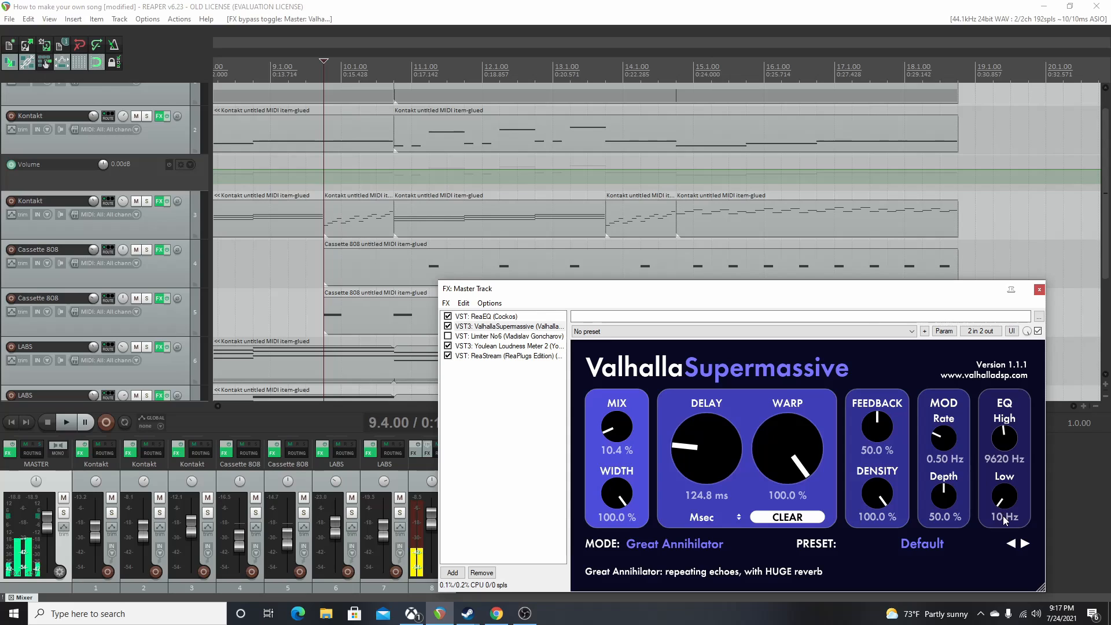
drag(1003, 516, 1004, 519)
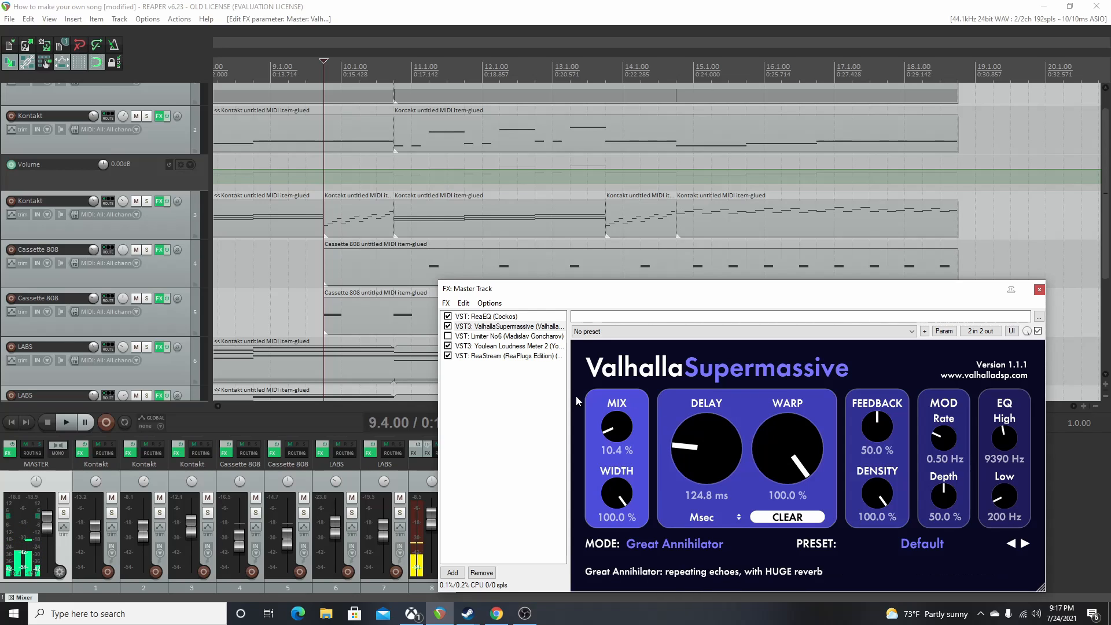
- Fine-tune ValhallaSupermassive's EQ High to about 9470 Hz during playback, bypass the effect to compare, and stop playback
click(66, 422)
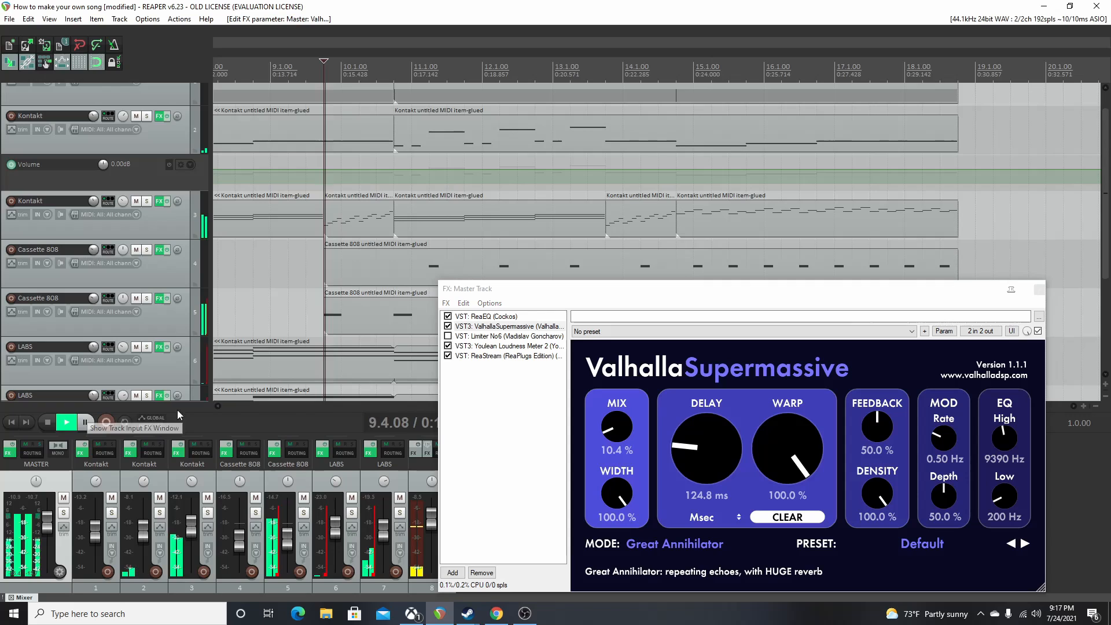
click(448, 336)
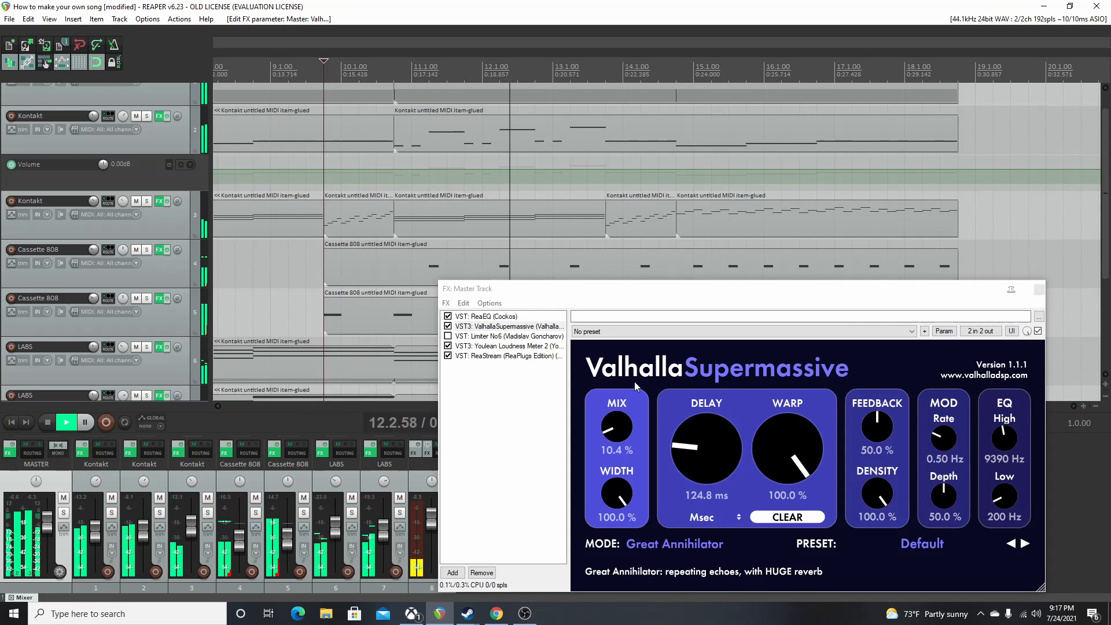
drag(1002, 439, 1003, 439)
click(448, 326)
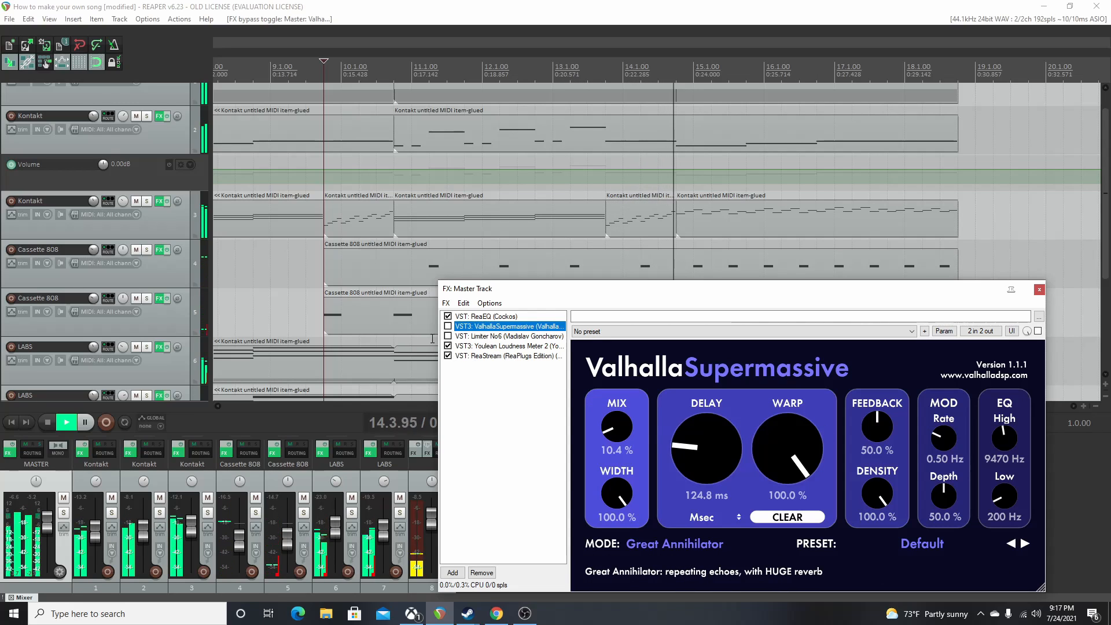
click(48, 421)
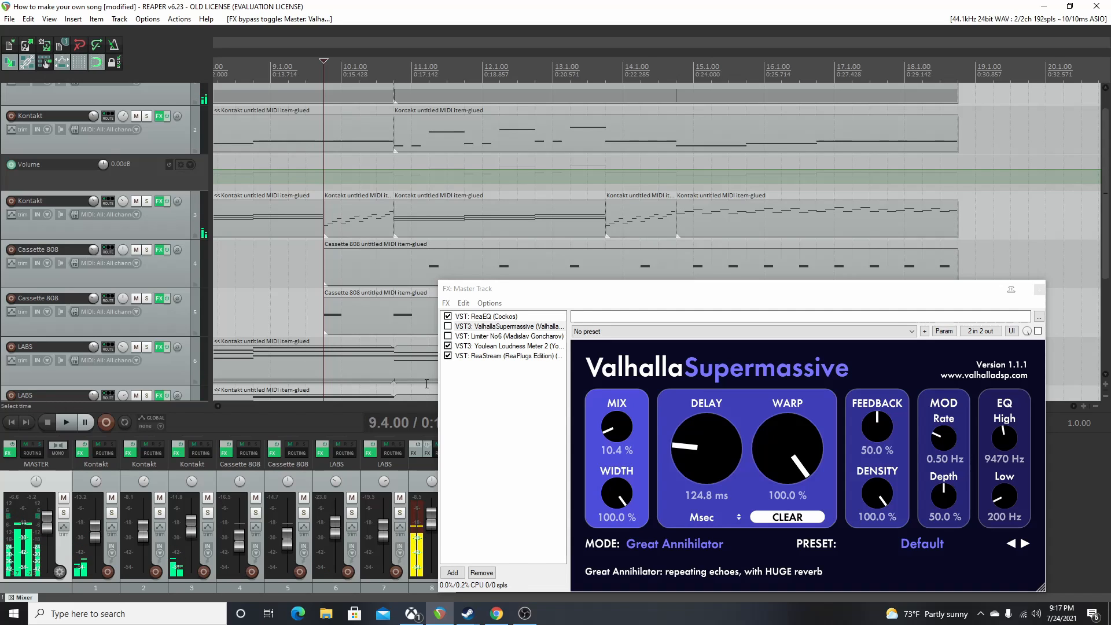
- Move ValhallaSupermassive above ReaEQ to the start of the master FX chain, enable it, and audition the song from 9.4
click(472, 332)
click(479, 326)
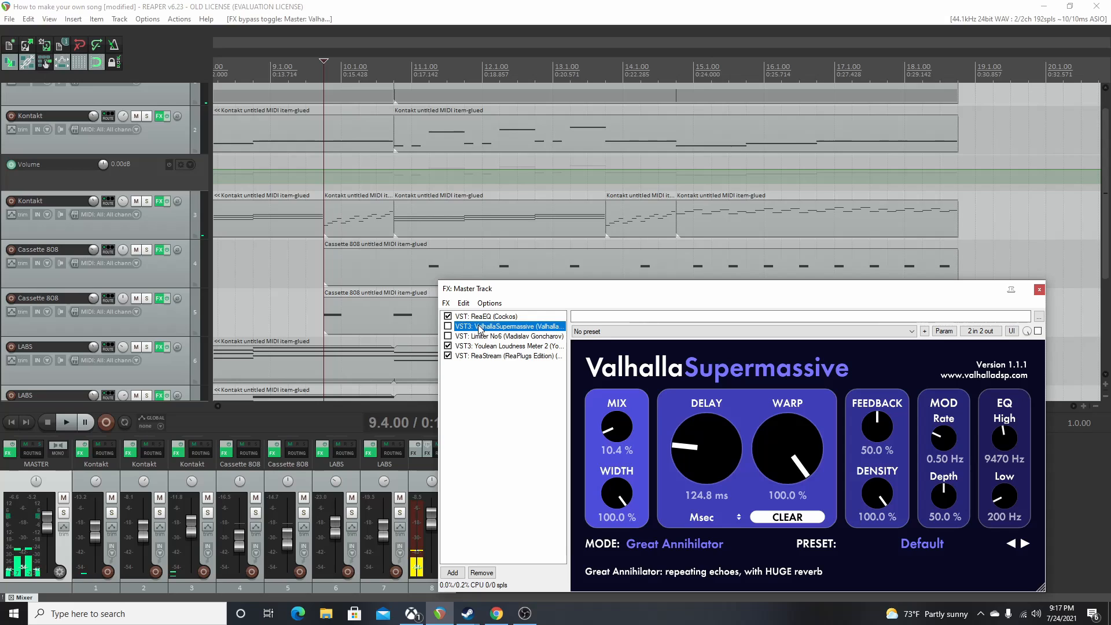
drag(484, 323, 482, 318)
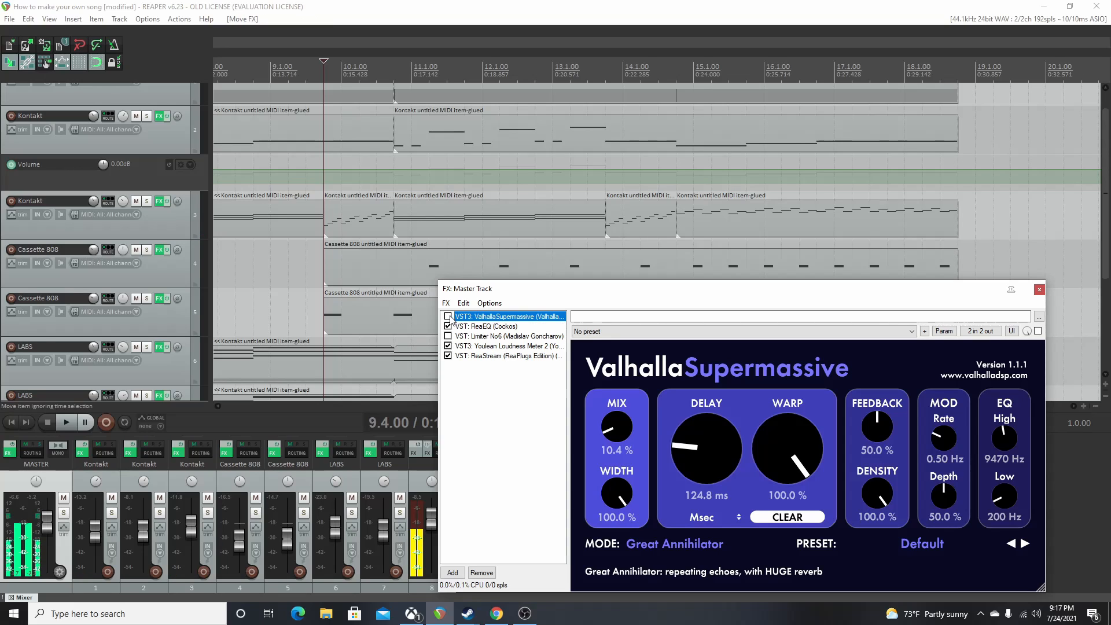
click(448, 316)
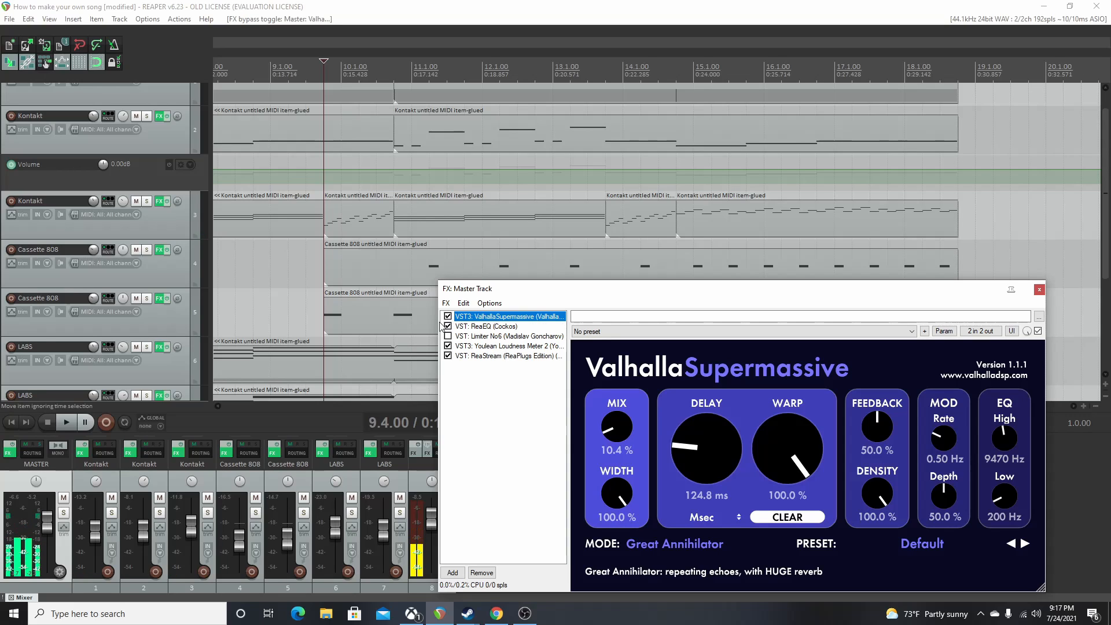
click(64, 422)
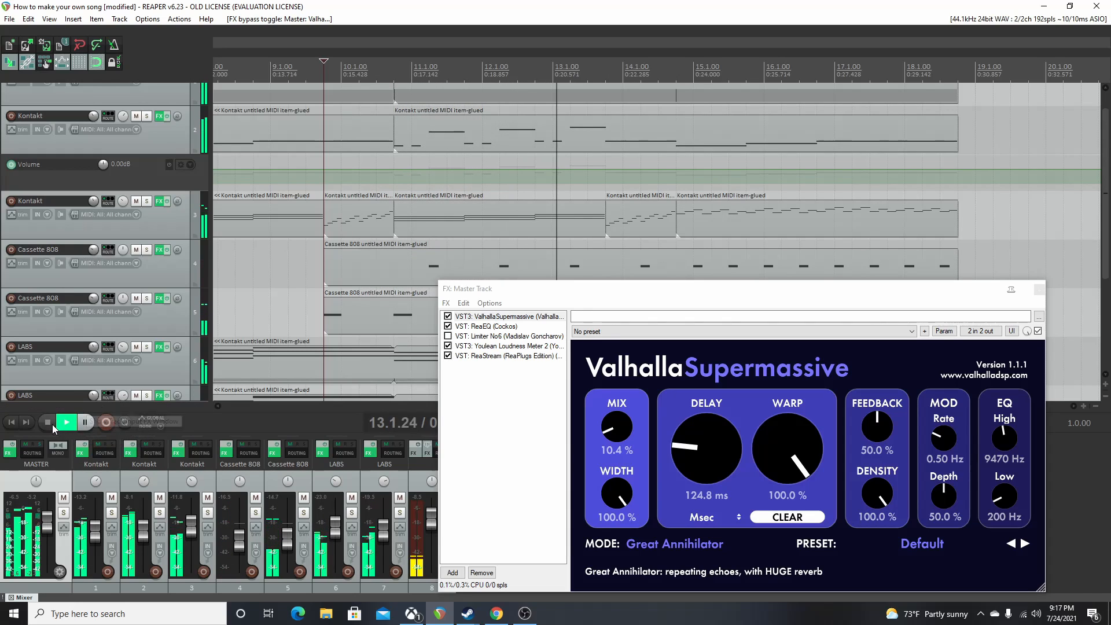
click(51, 425)
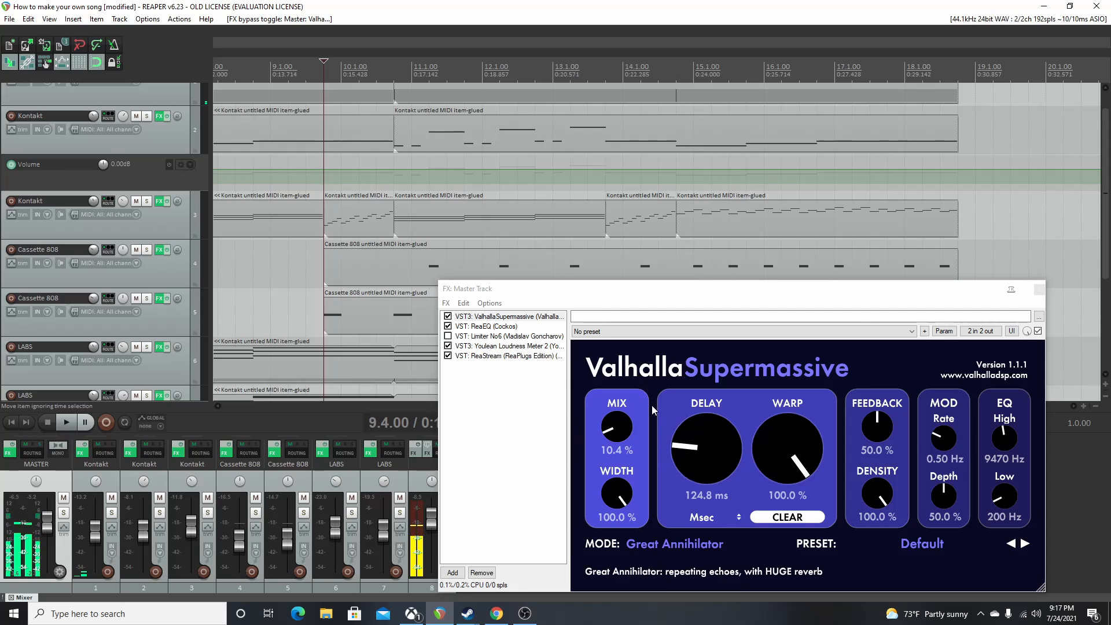
- Place the edit cursor at 2.4.00, where the song's first items begin
drag(613, 288, 665, 493)
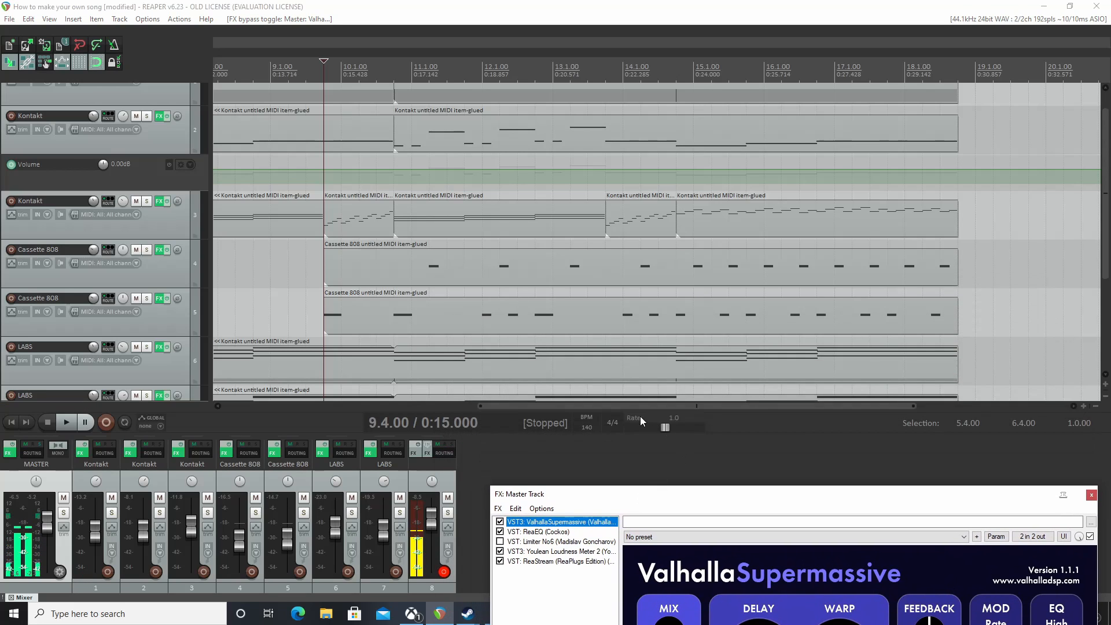
drag(595, 406, 340, 405)
click(336, 303)
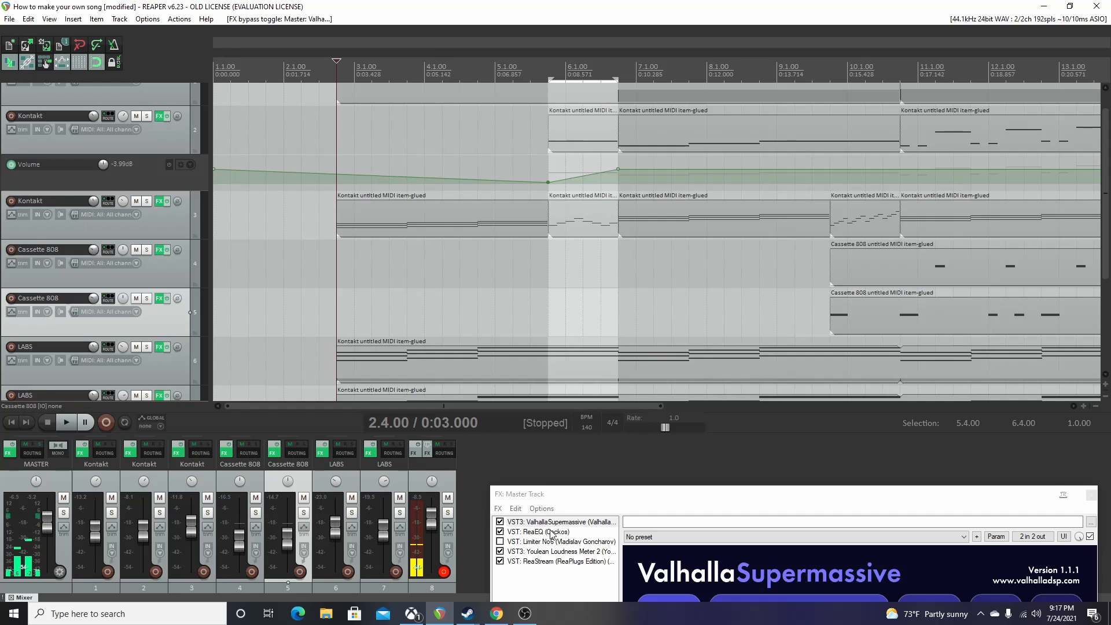
- Measure the song's loudness with Youlean Loudness Meter 2 while ValhallaSupermassive is bypassed, resetting the master's peak meter during playback
click(552, 551)
drag(509, 146, 510, 218)
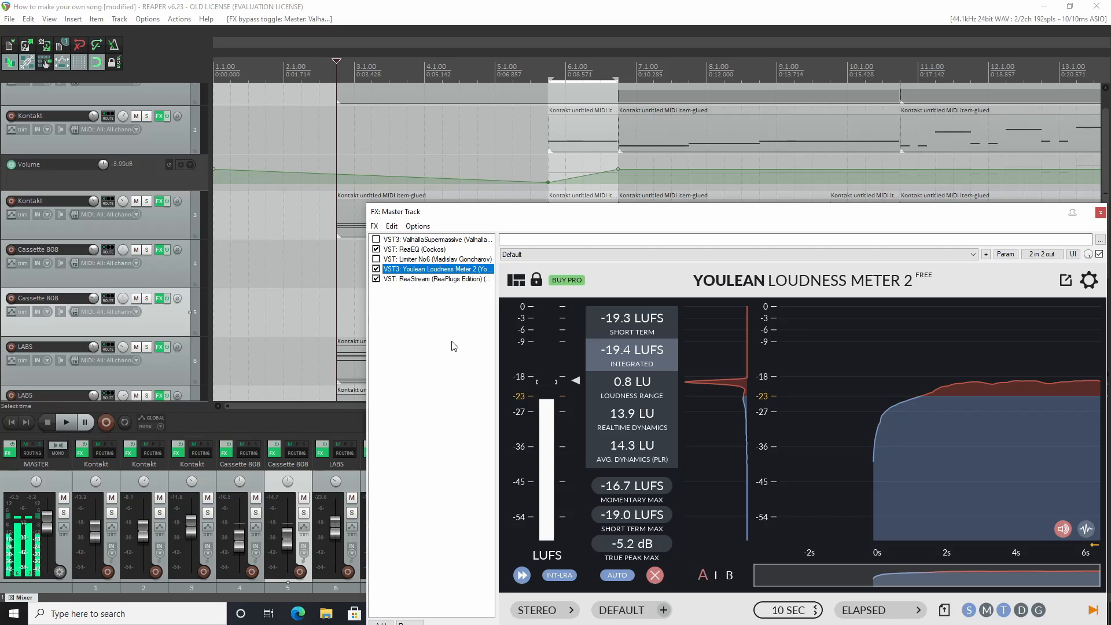
key(space)
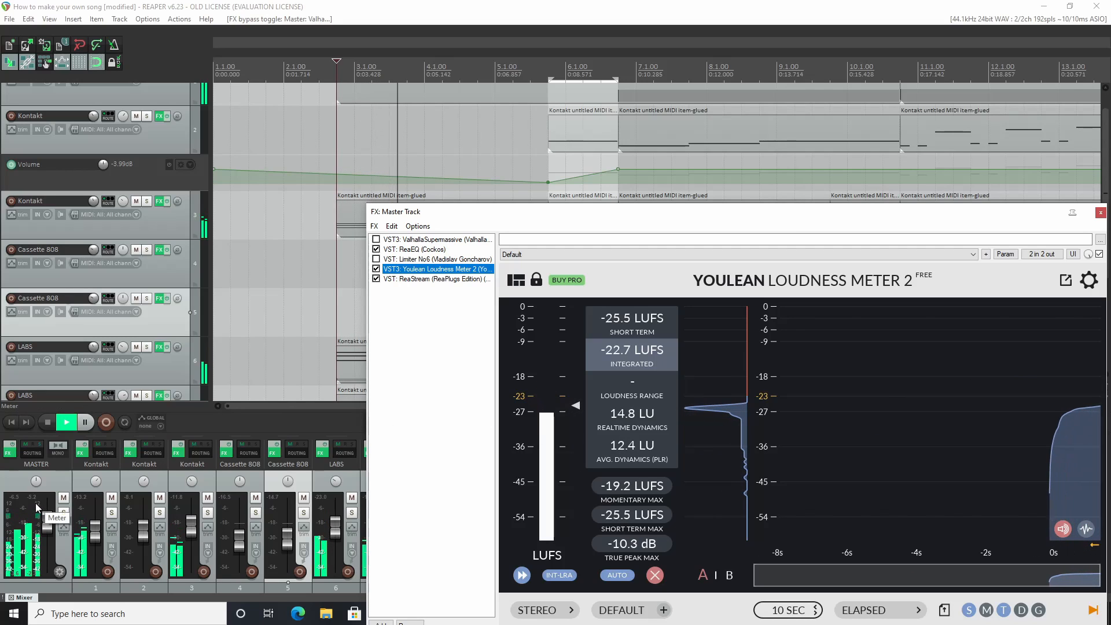
click(23, 501)
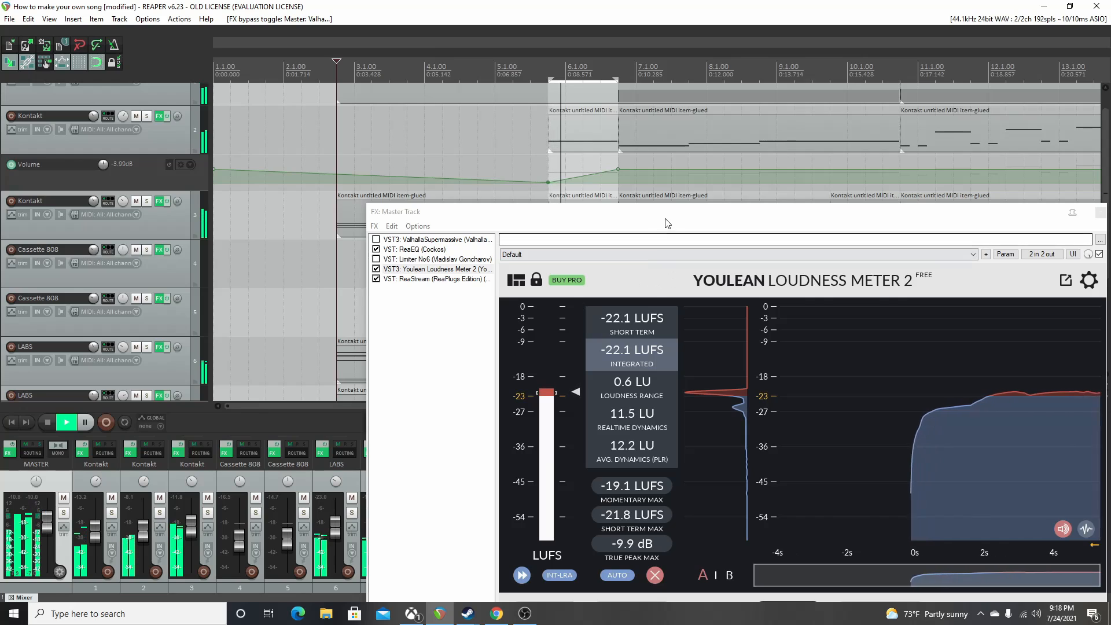
- Move the master FX window clear of the tracks, audition the song from 10.3.00 while resetting the master's peak meter, and stop playback
drag(667, 222, 726, 436)
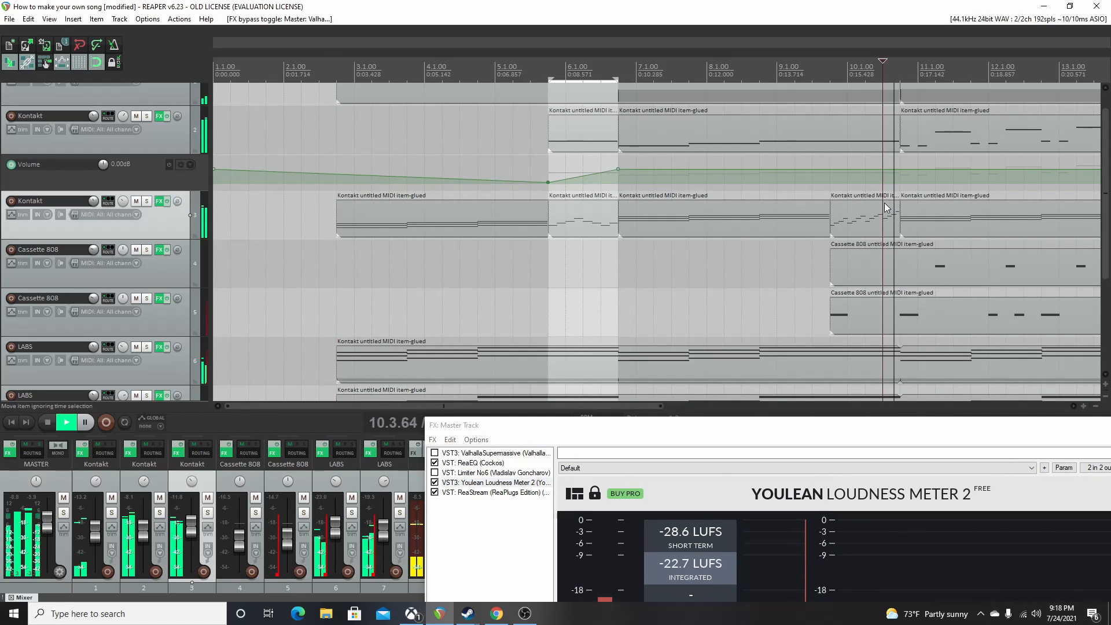
click(22, 502)
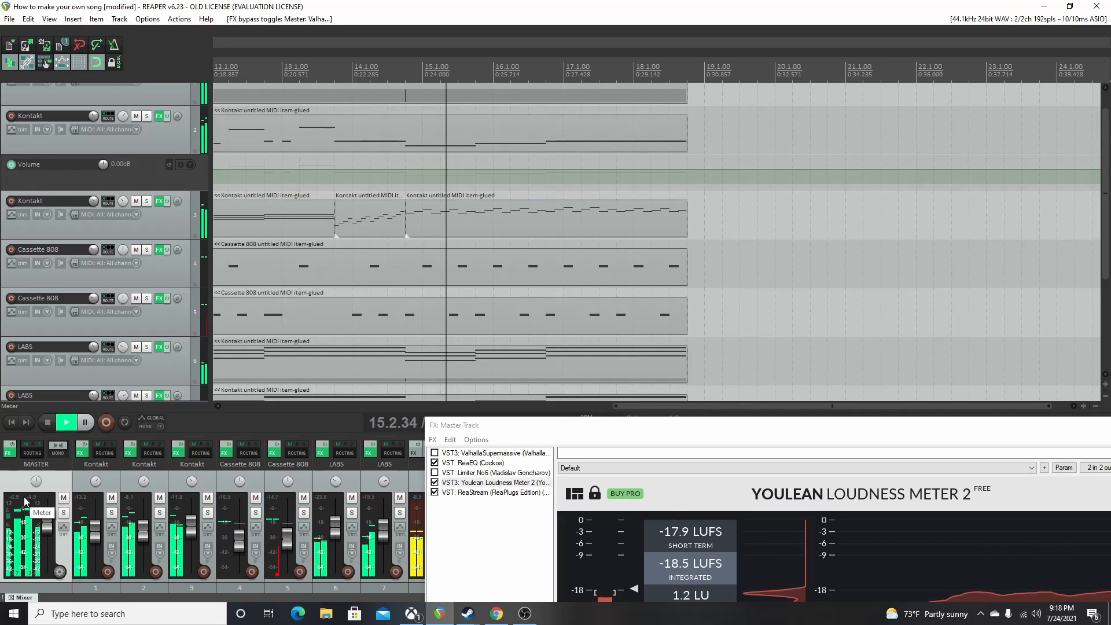
key(space)
- Select all tracks except the Mic 1 track and raise their volumes together during playback from 2.4.00, bringing the lower LABS track to about -5.68 dB
drag(638, 405, 169, 464)
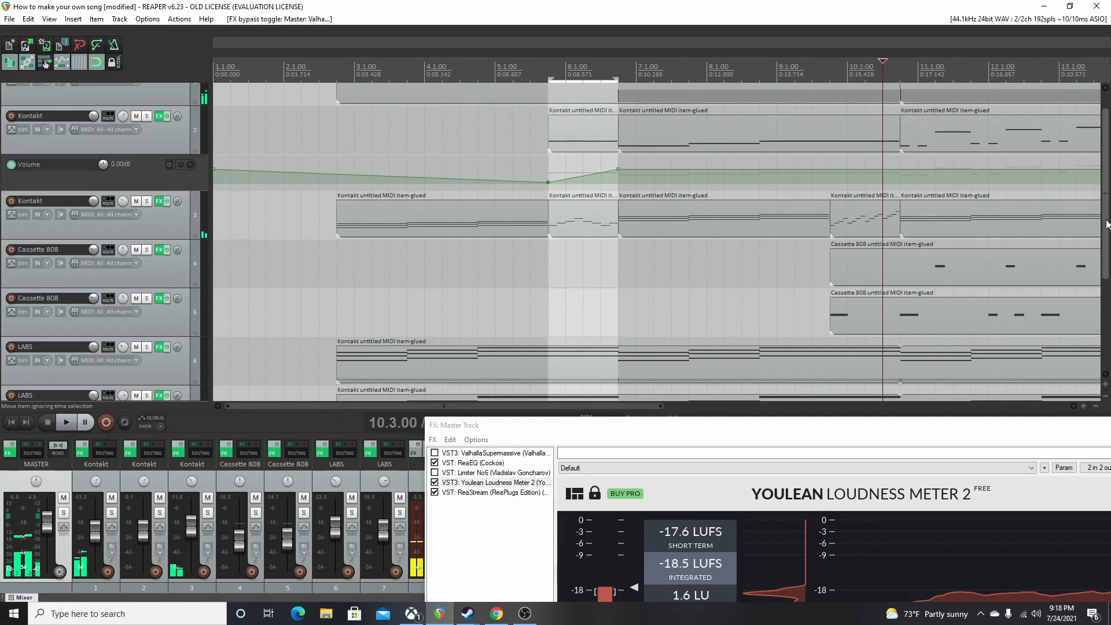
scroll(1106, 224, up, 2)
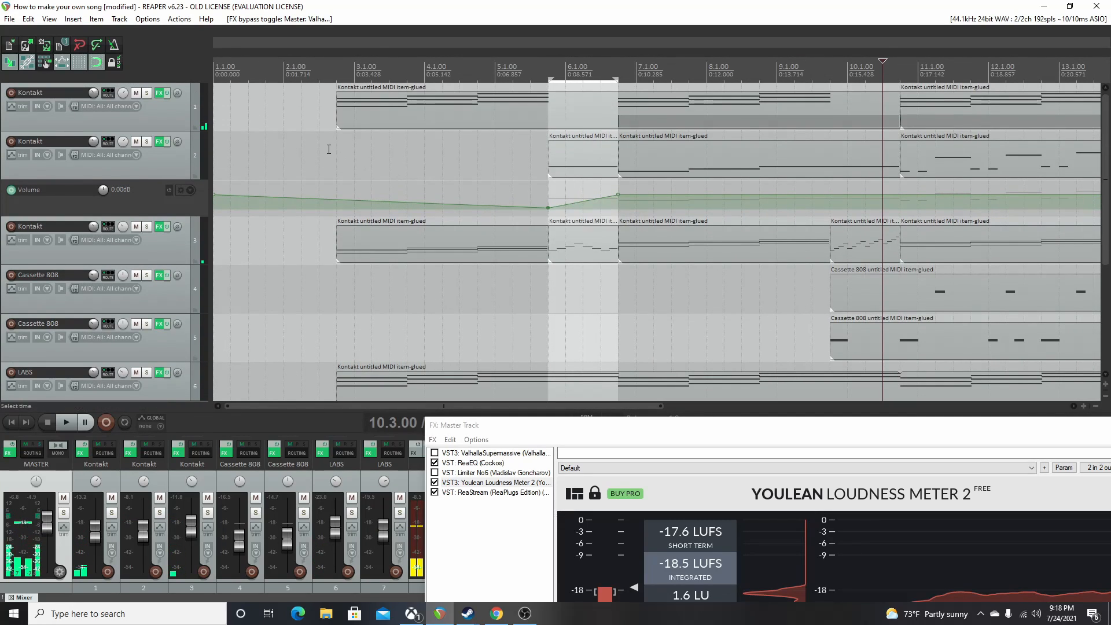
click(332, 147)
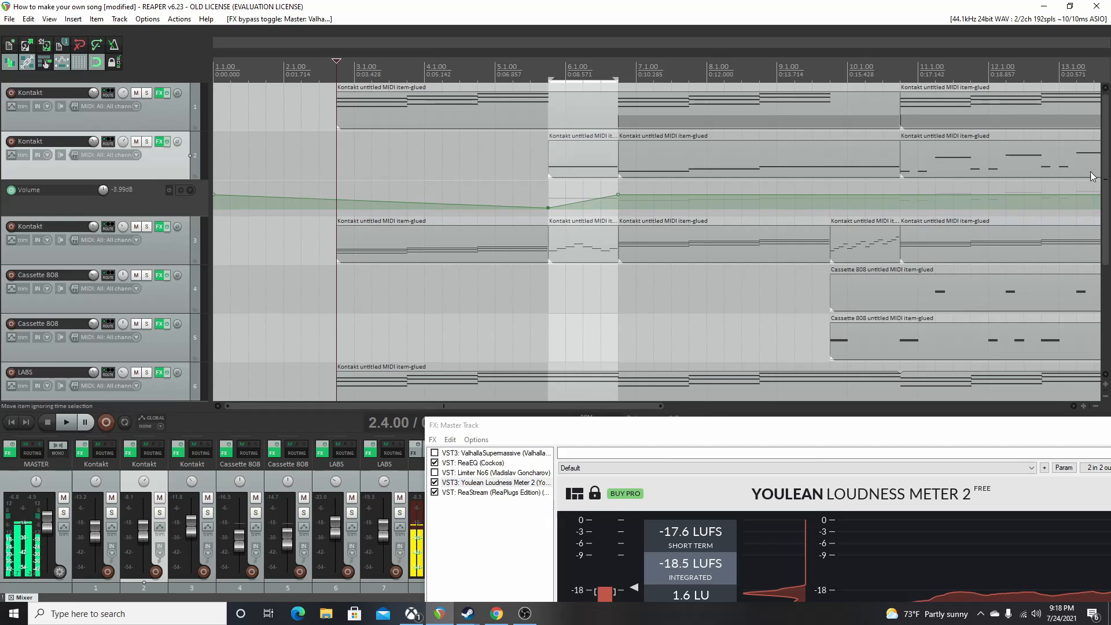
scroll(1106, 197, down, 10)
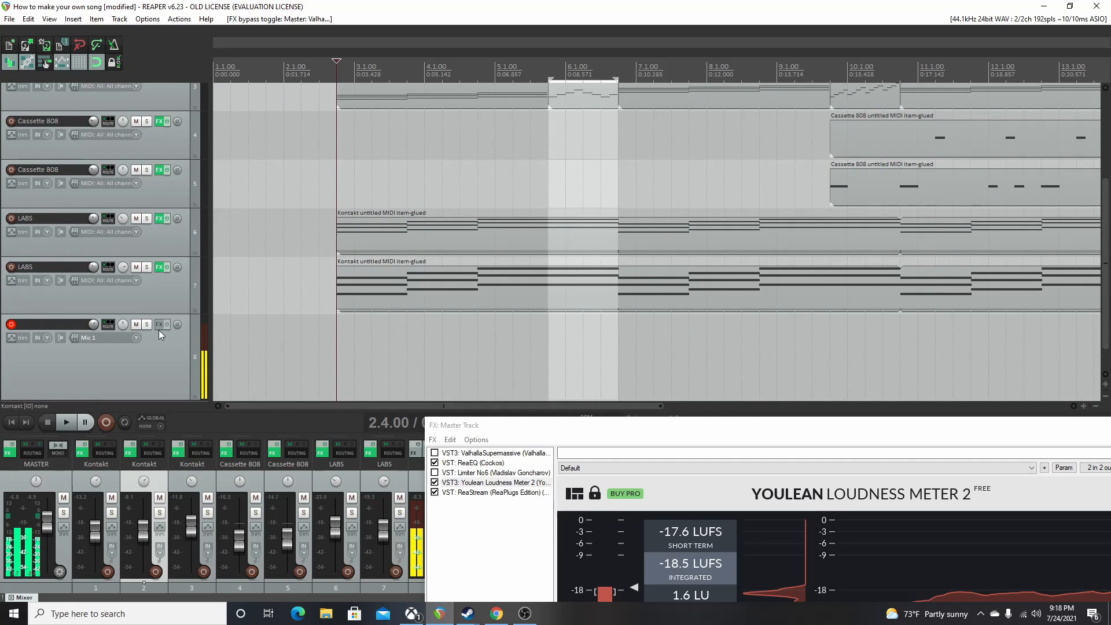
click(145, 302)
key(ctrl+a)
ctrl+click(135, 366)
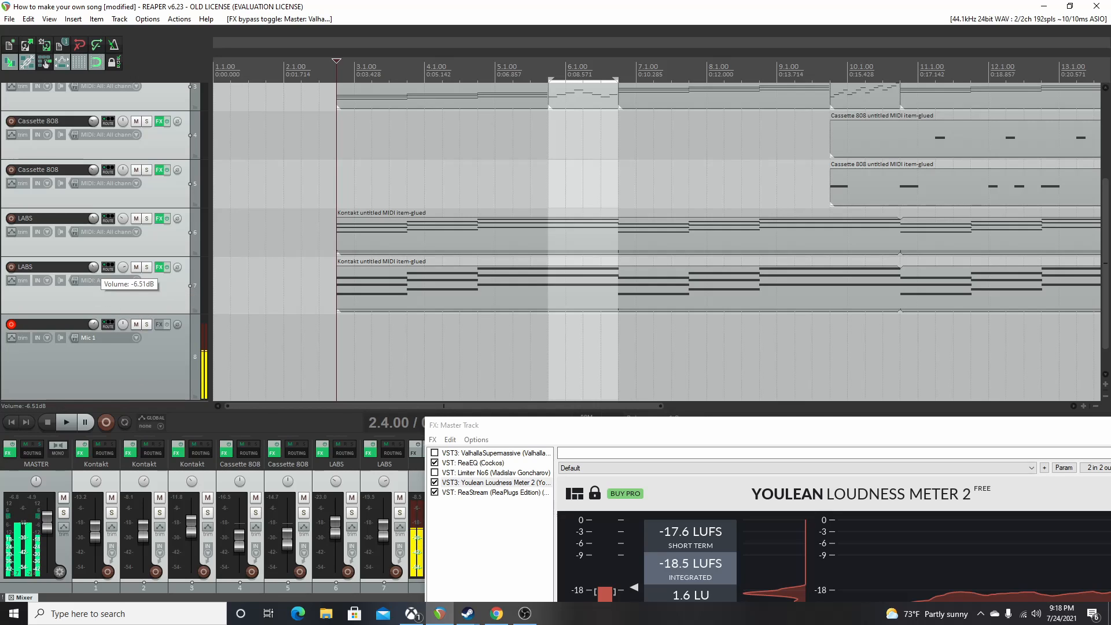
key(space)
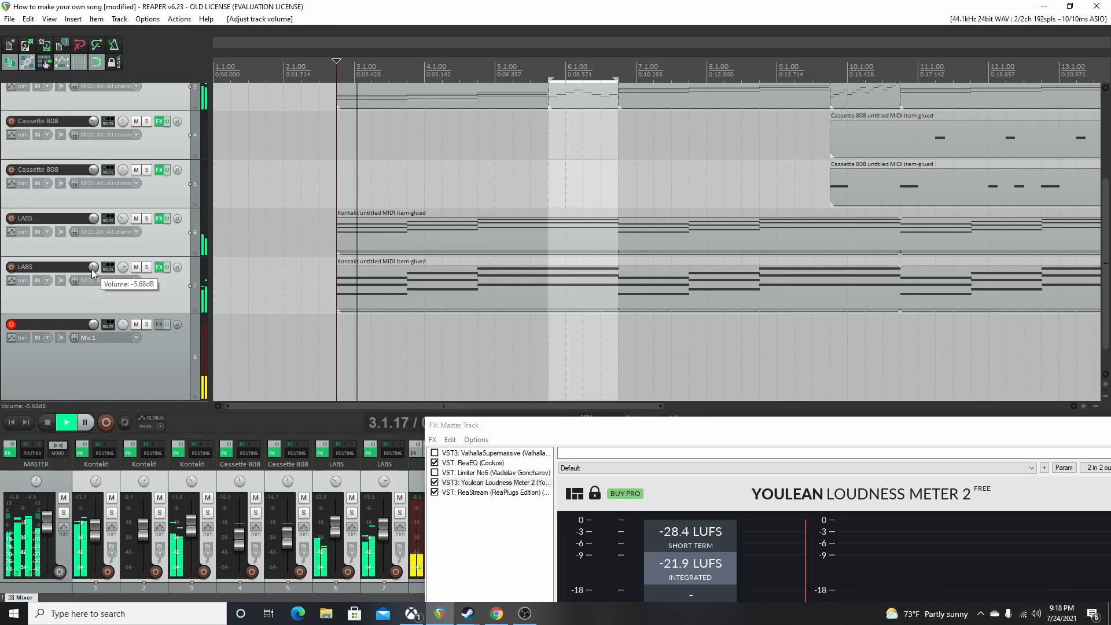
click(253, 385)
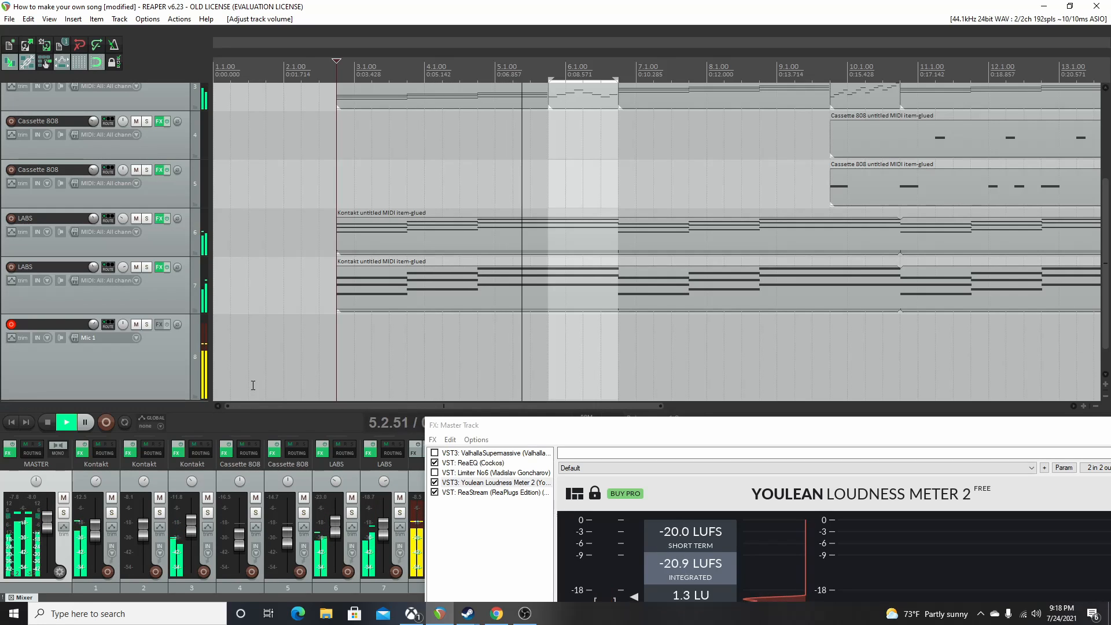
- Audition the song from 9.2.00, stop, and restart playback just before the first items near 2.4.00
click(794, 232)
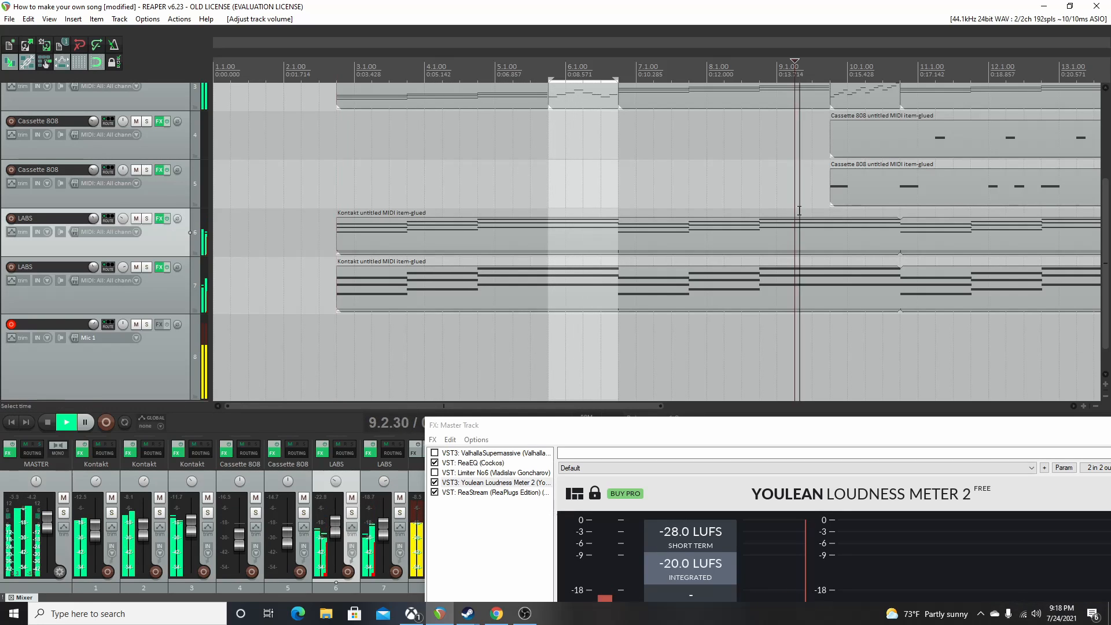
key(space)
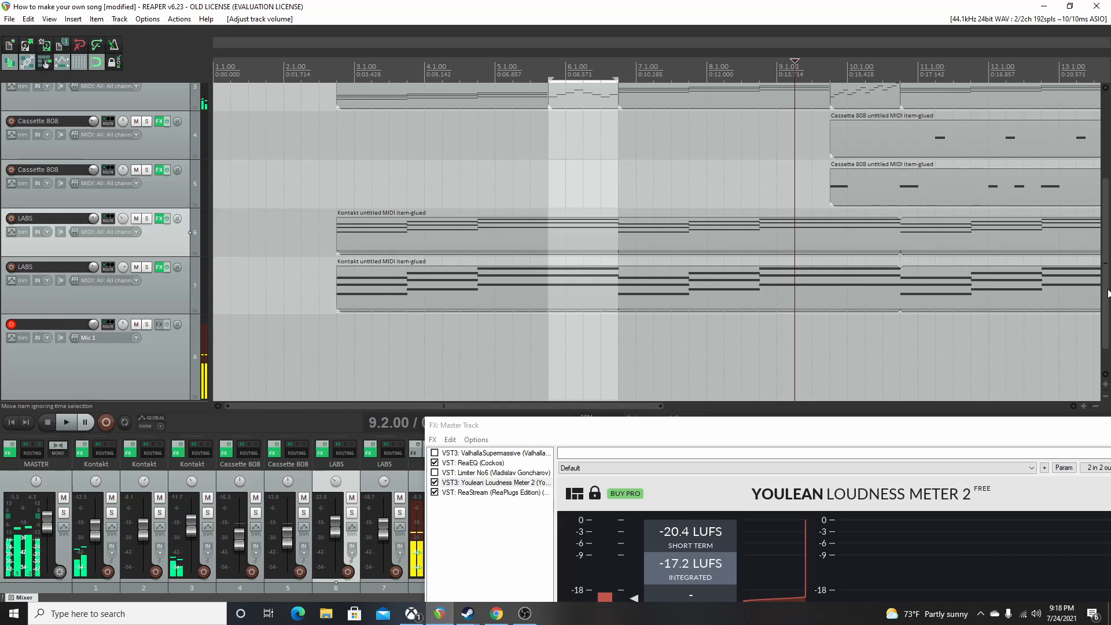
scroll(897, 152, up, 3)
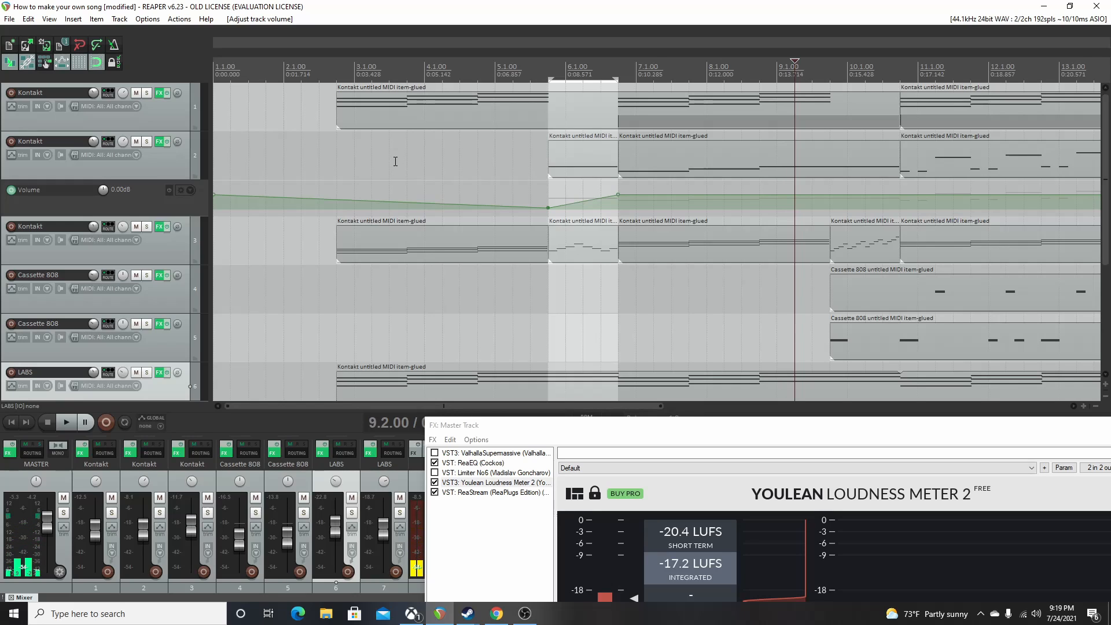
click(343, 151)
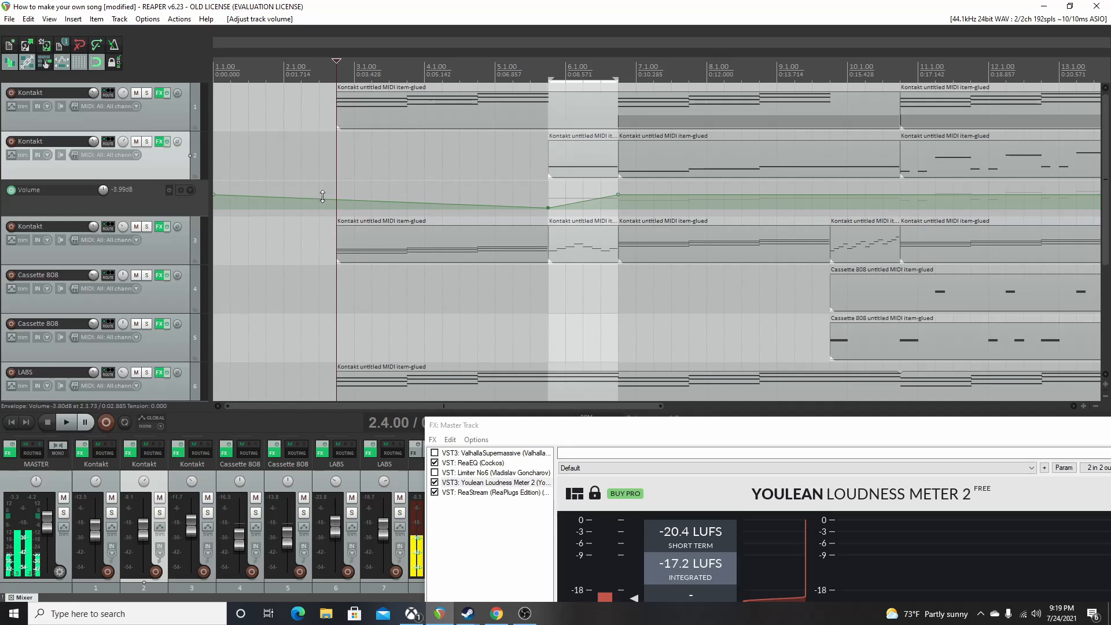
click(326, 164)
key(space)
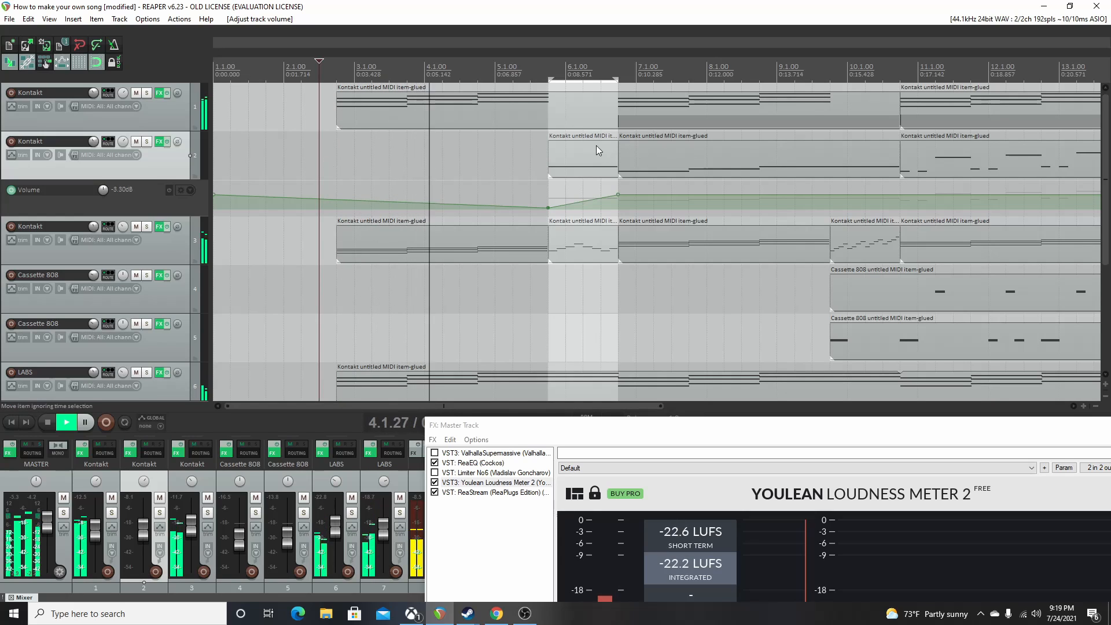
- Play from 5.4.00 and briefly solo the second Kontakt track to hear it against the mix
click(552, 135)
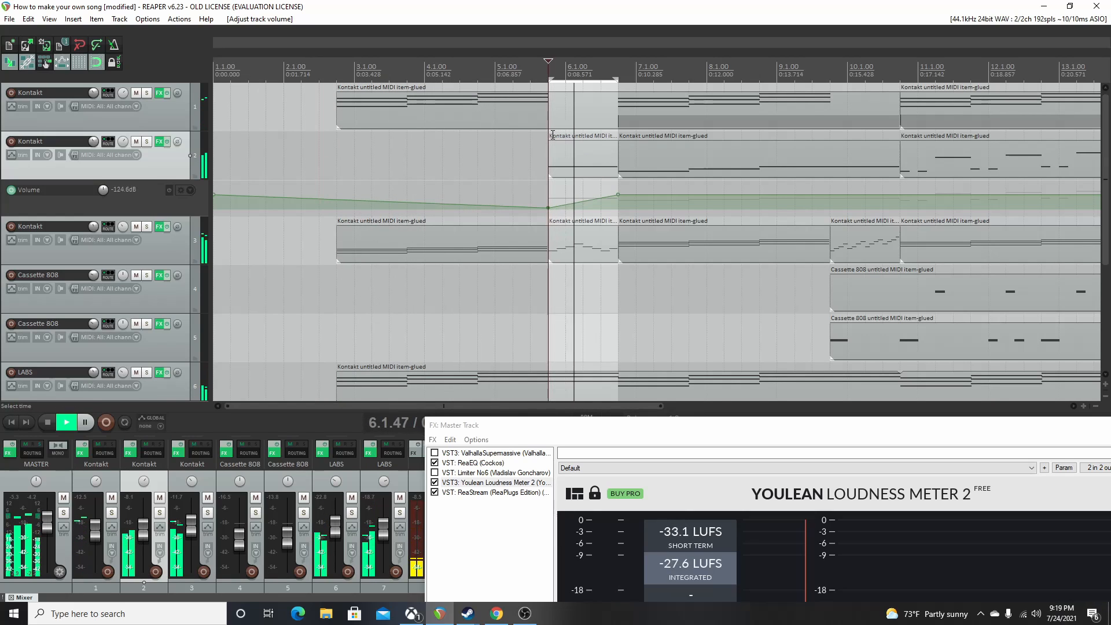
click(146, 141)
click(146, 141)
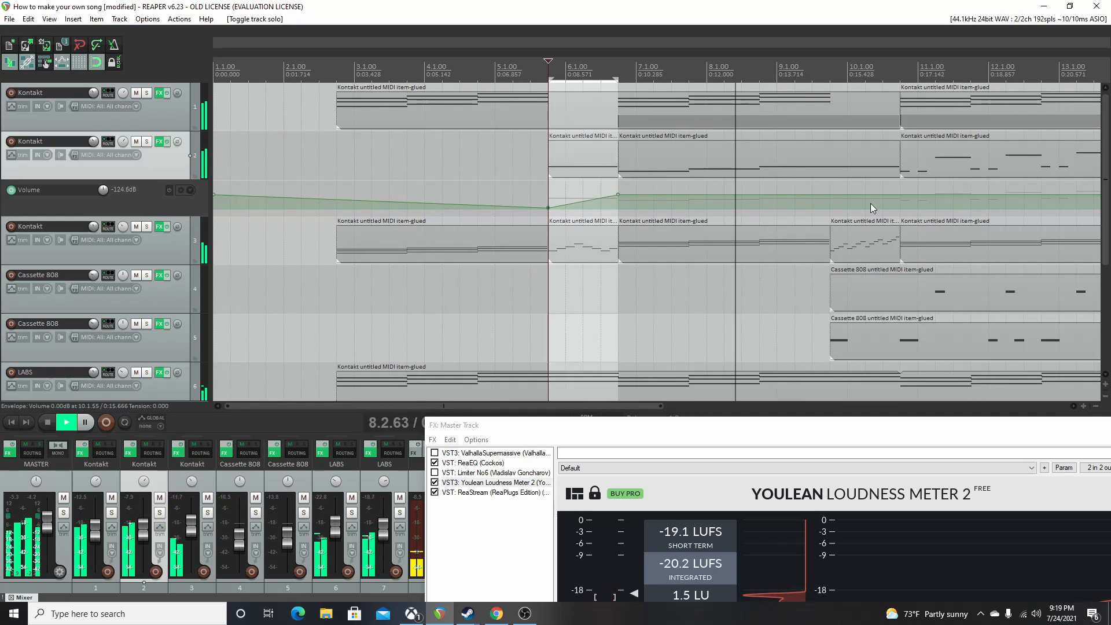
- Play from 10.4.00, briefly solo the lower LABS track, and stop playback
click(897, 200)
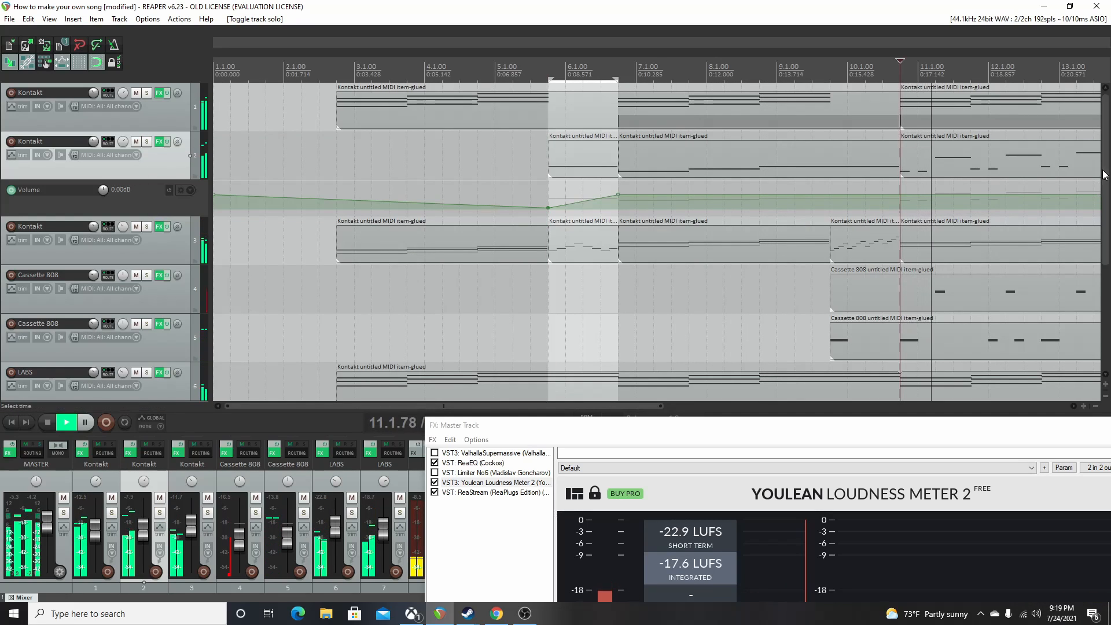
drag(1105, 191, 1105, 259)
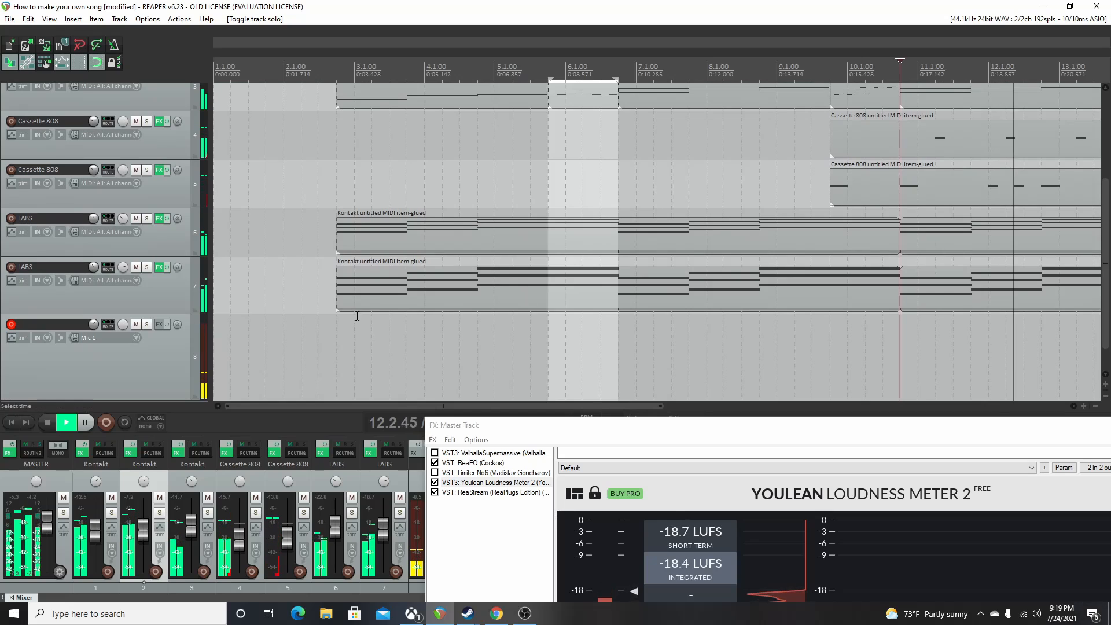
click(144, 269)
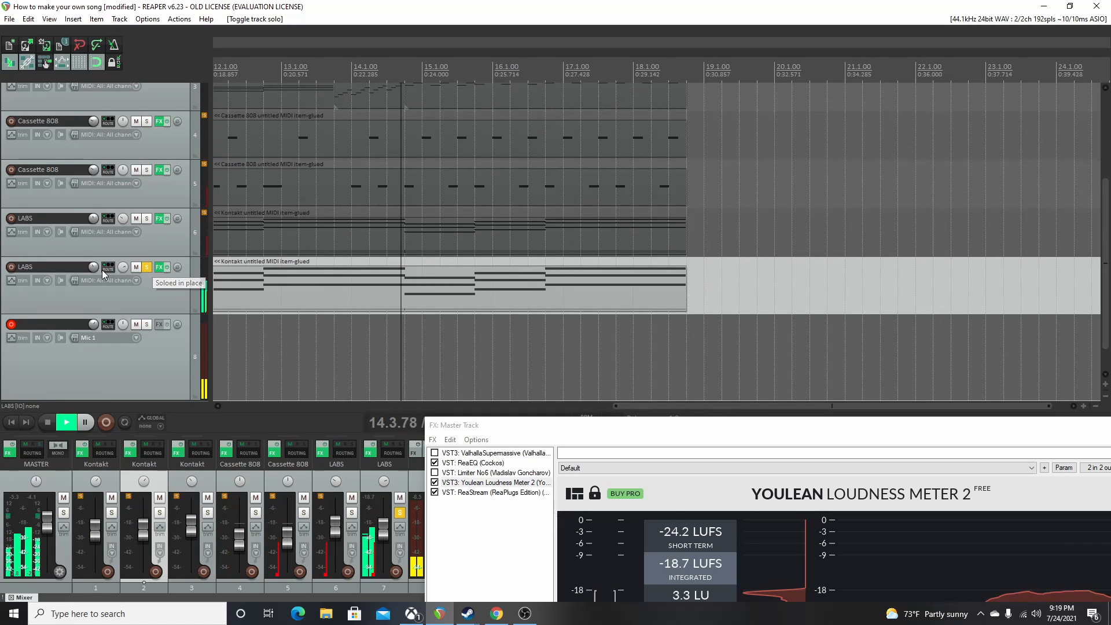
click(146, 266)
key(space)
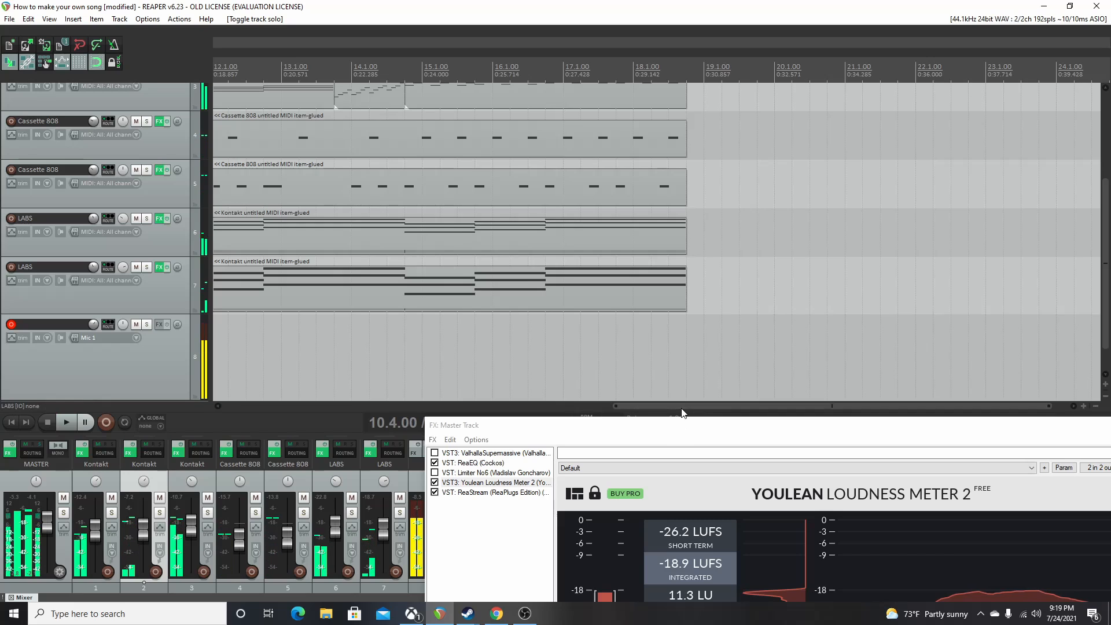
- Raise the volume of both LABS tracks together during playback from 2.4.00
drag(681, 407, 351, 405)
click(335, 349)
key(space)
click(333, 346)
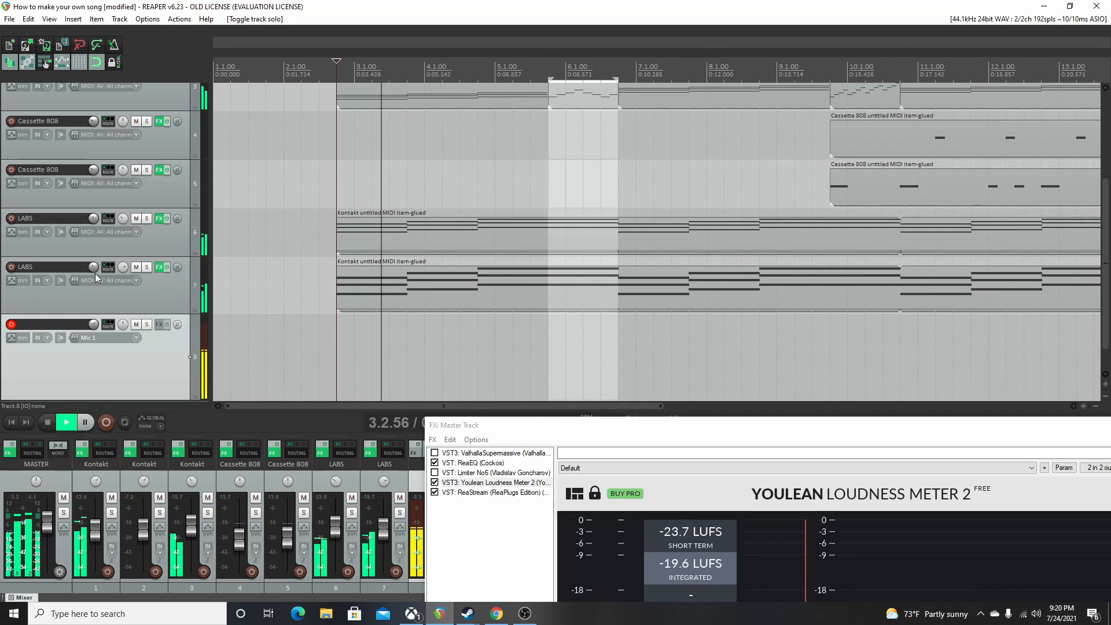
ctrl+click(126, 301)
ctrl+click(151, 249)
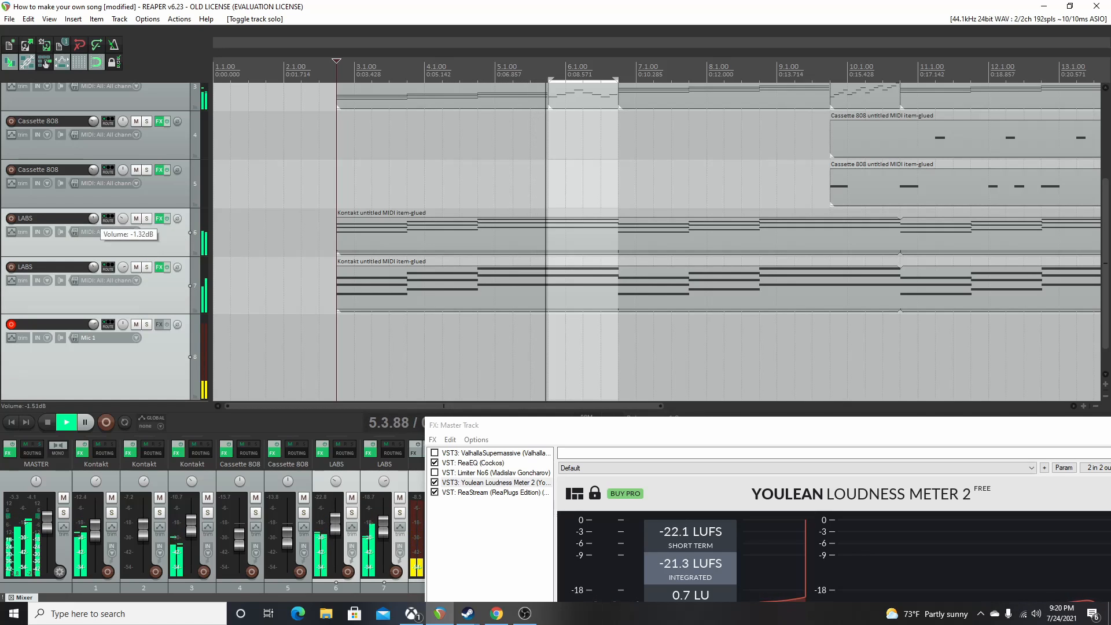
- Replay the song from 2.4.00, reposition the master FX window, and reset the master's peak meter
click(336, 191)
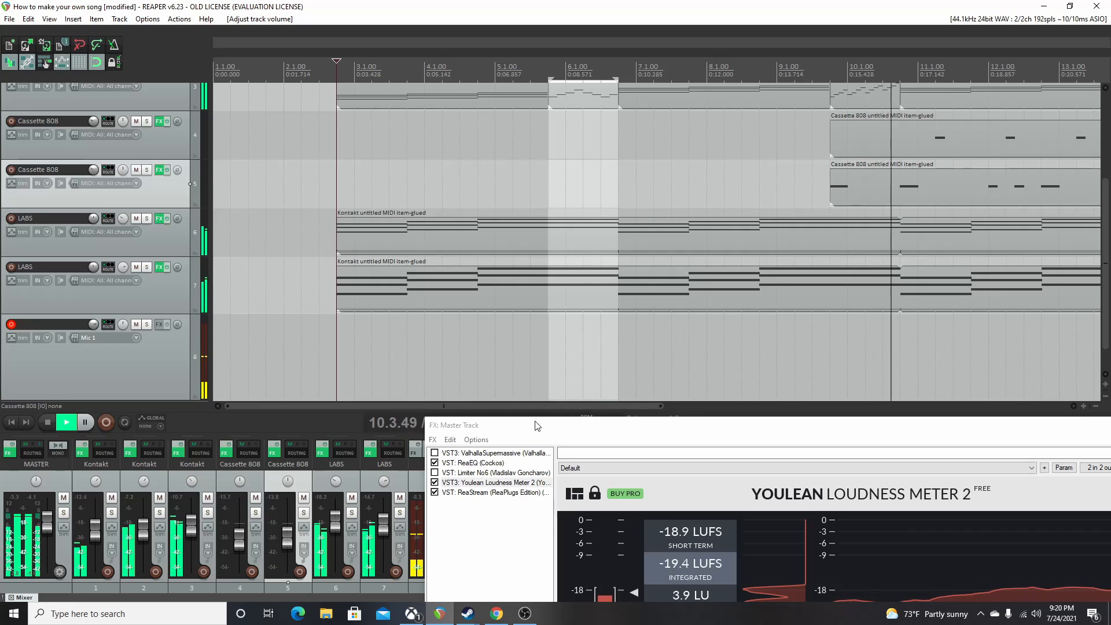
drag(540, 431, 481, 427)
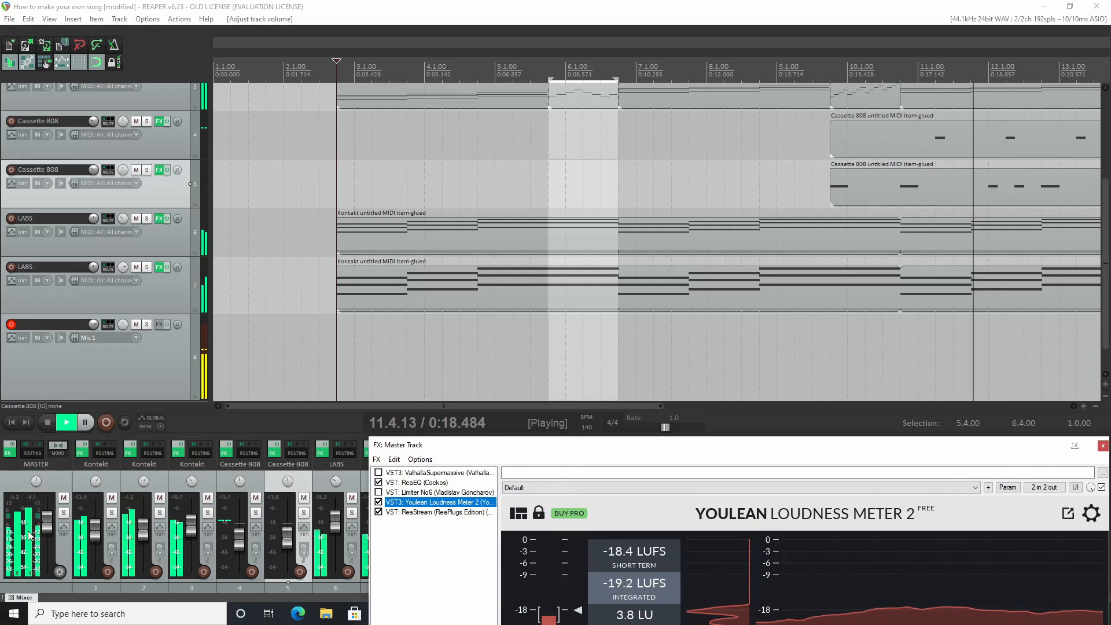
click(25, 503)
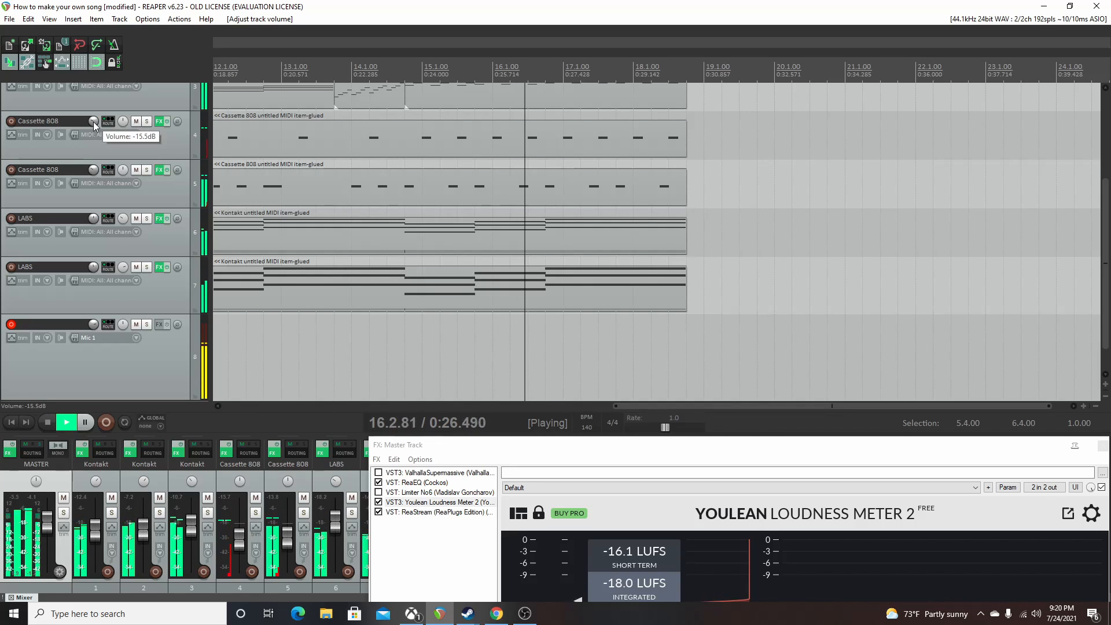
- Briefly solo the upper Cassette 808 track to hear it alone and stop playback
click(146, 121)
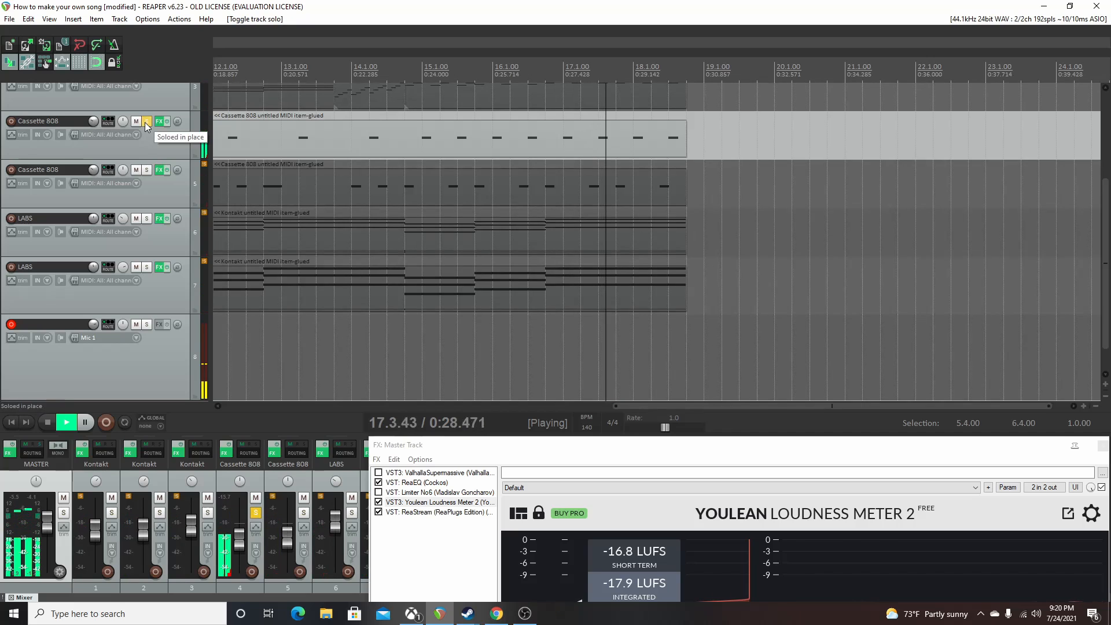
click(146, 121)
key(space)
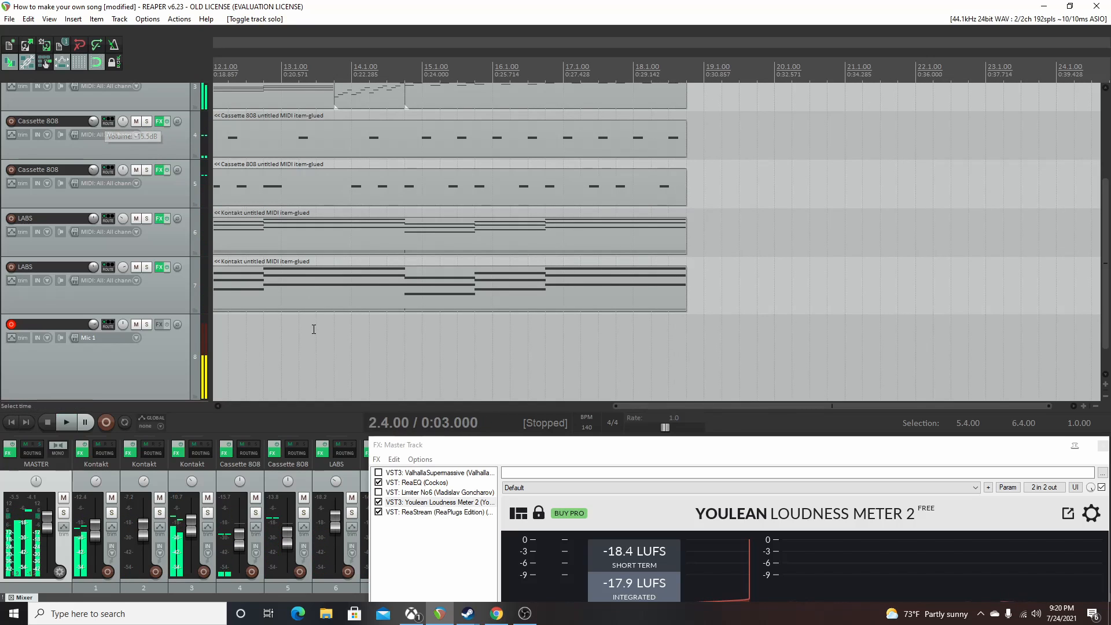
- Fine-tune the upper Cassette 808 track's volume during playback from 13.3.00, and stop playback
click(315, 332)
key(space)
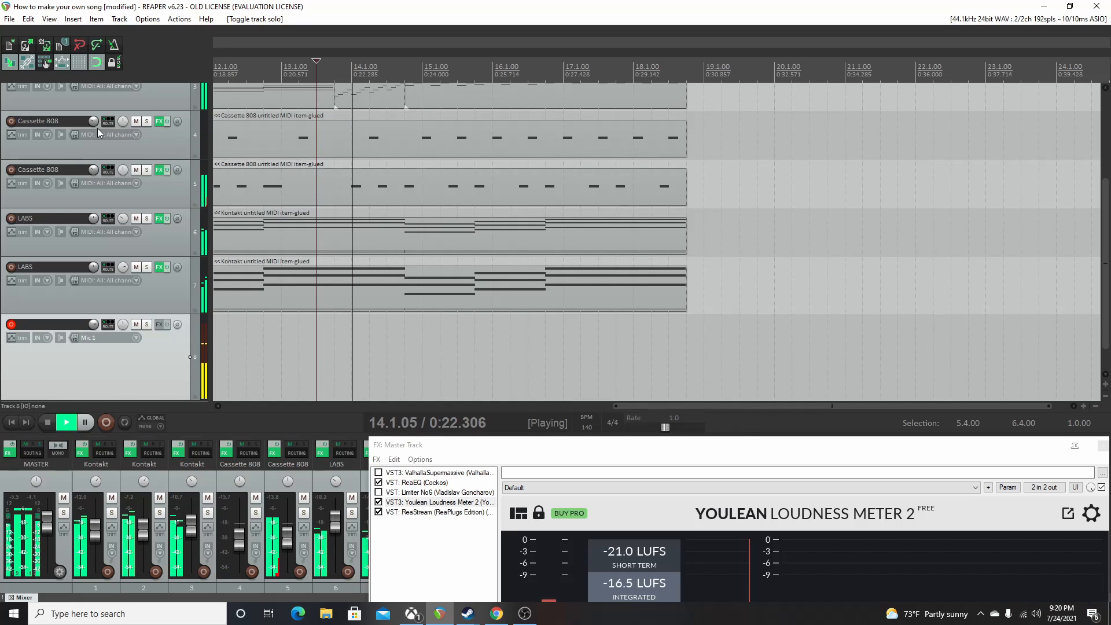
mouse_move(97, 127)
drag(92, 125, 94, 122)
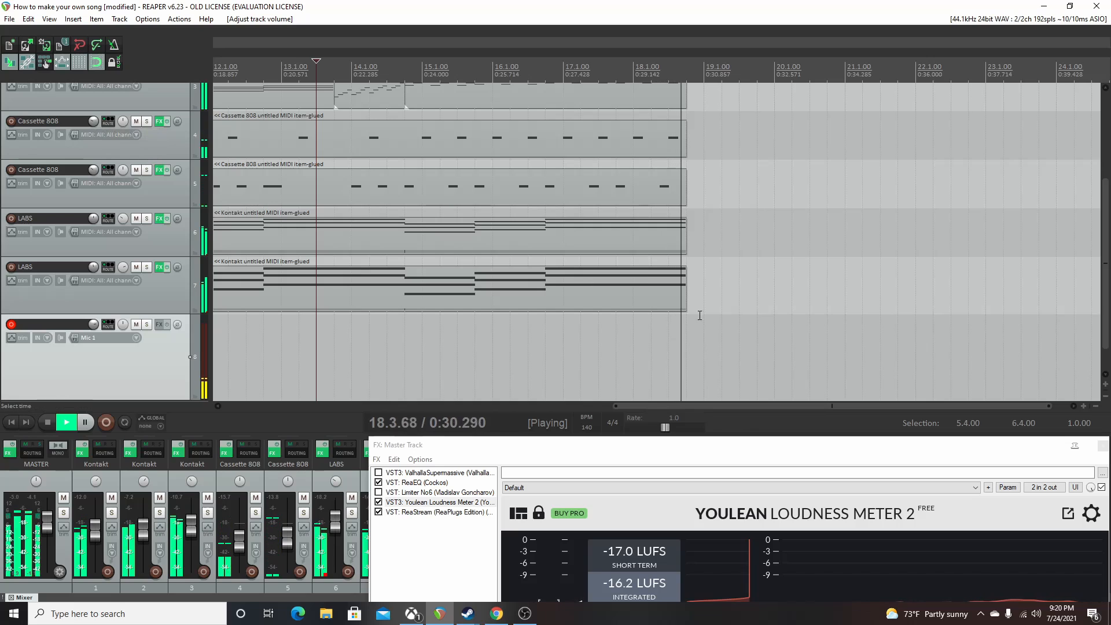
key(space)
scroll(1102, 319, up, 3)
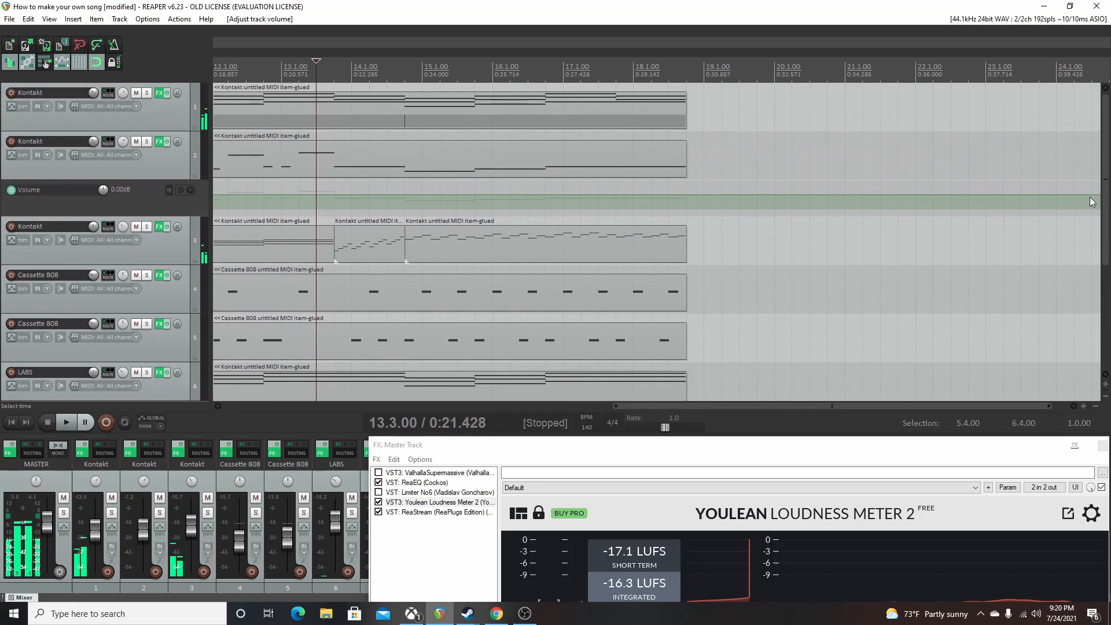
drag(738, 408, 339, 407)
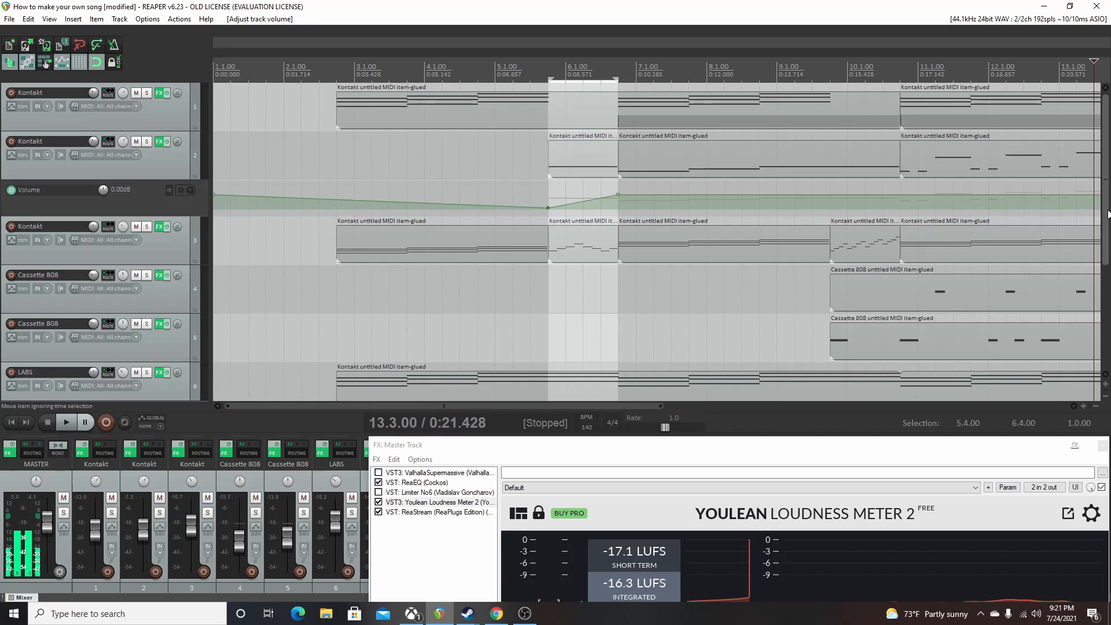
scroll(1095, 284, down, 3)
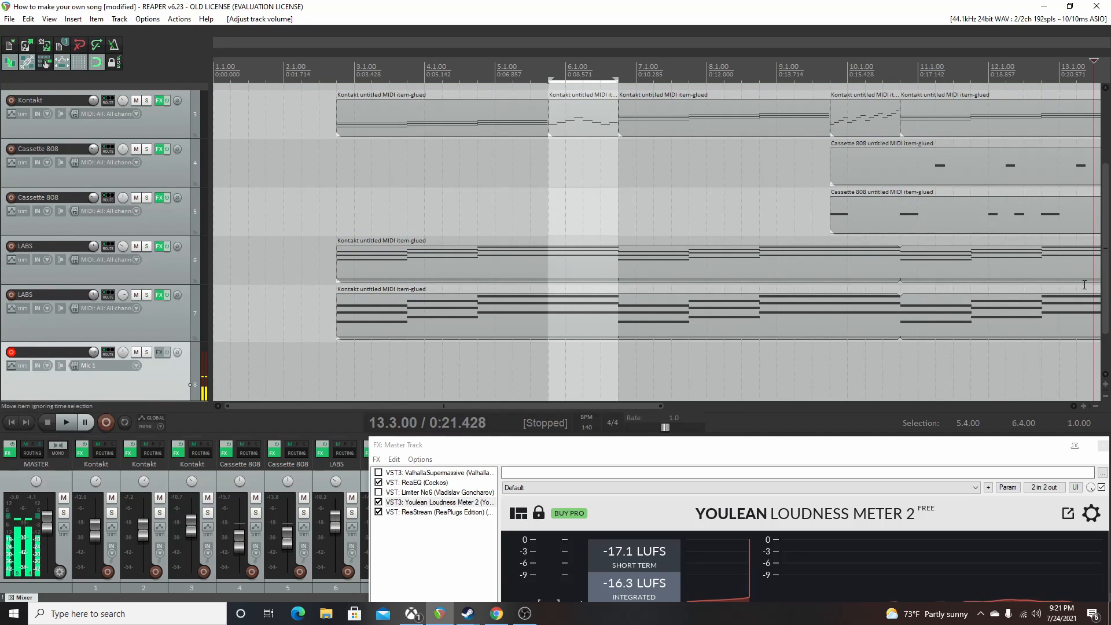
drag(560, 407, 610, 415)
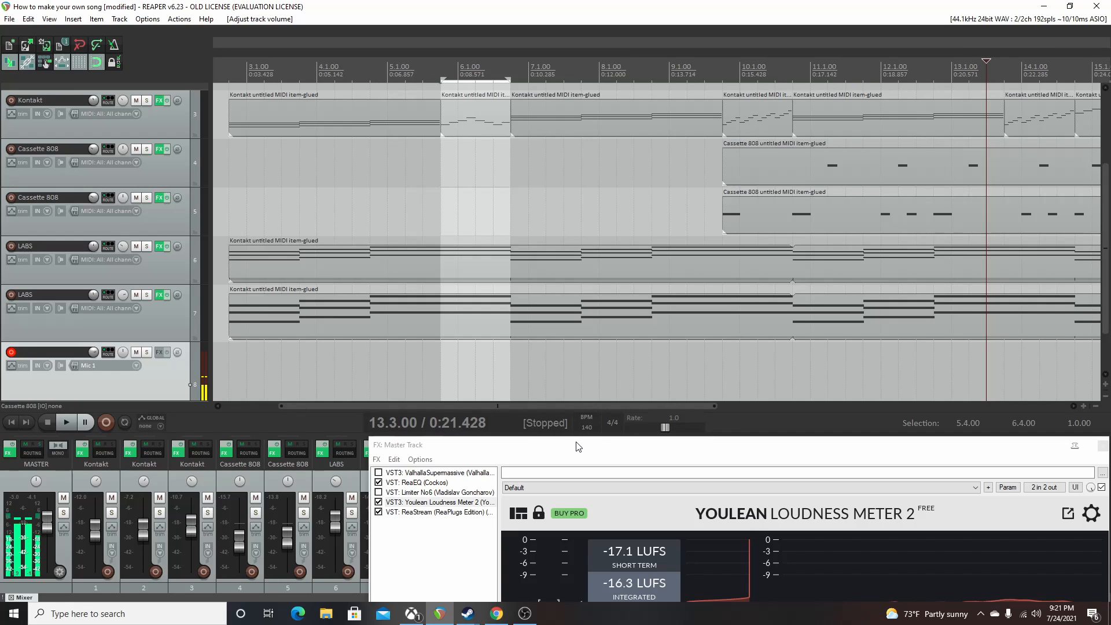
- Bring the master FX window fully into view, enable Limiter No6 in the chain, and display its controls
drag(576, 448, 544, 247)
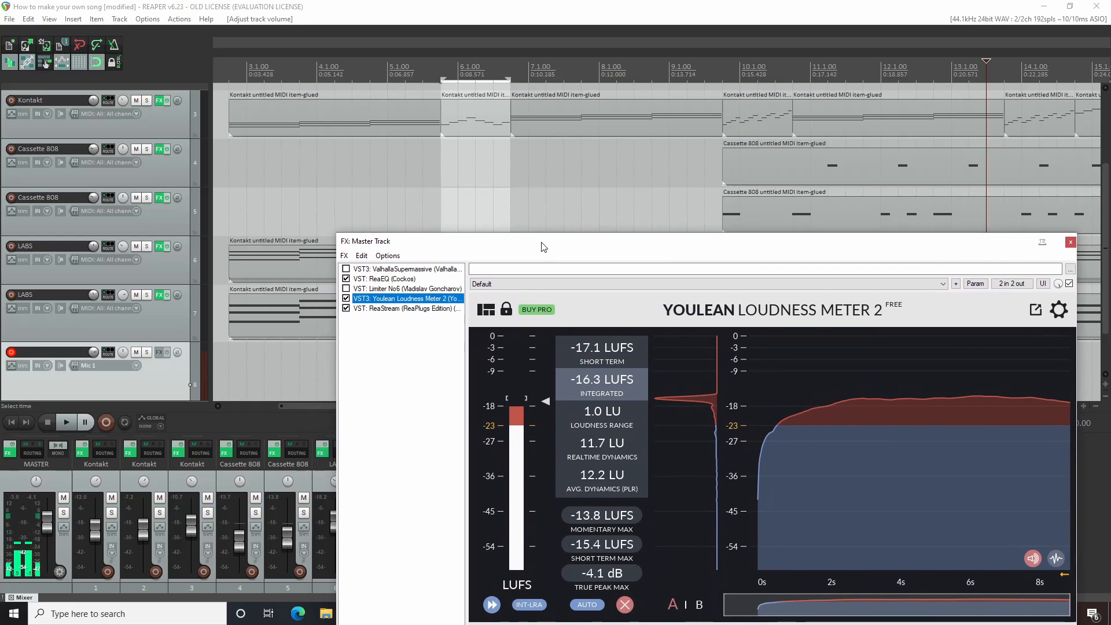
click(346, 289)
click(380, 288)
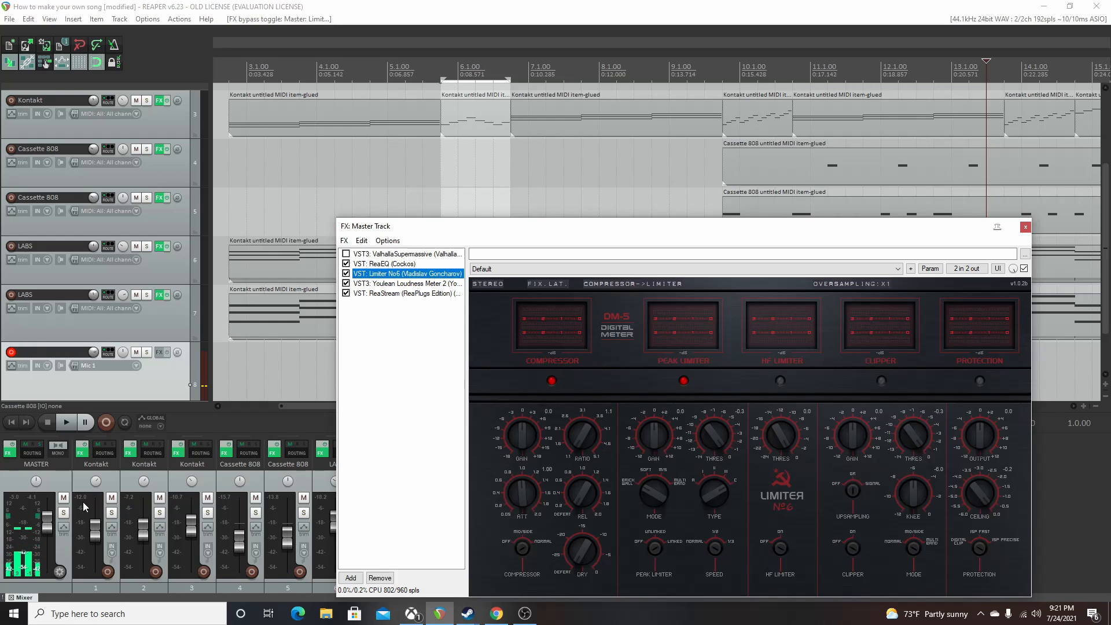
- Reset the master's peak meter and set Limiter No6's peak limiter threshold to -0.9
click(22, 501)
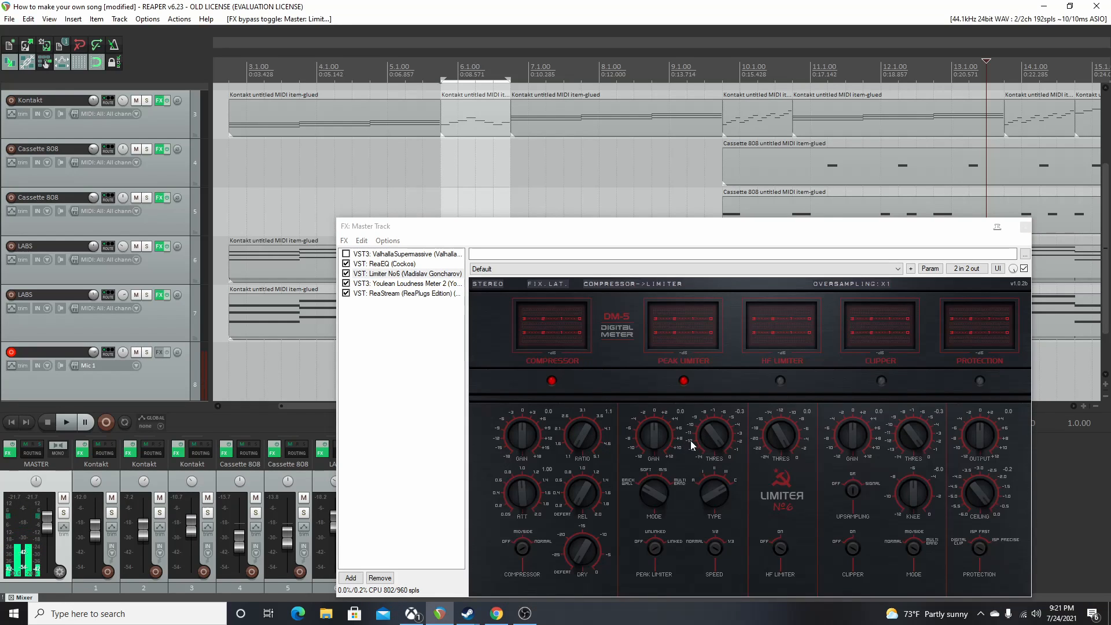
click(711, 442)
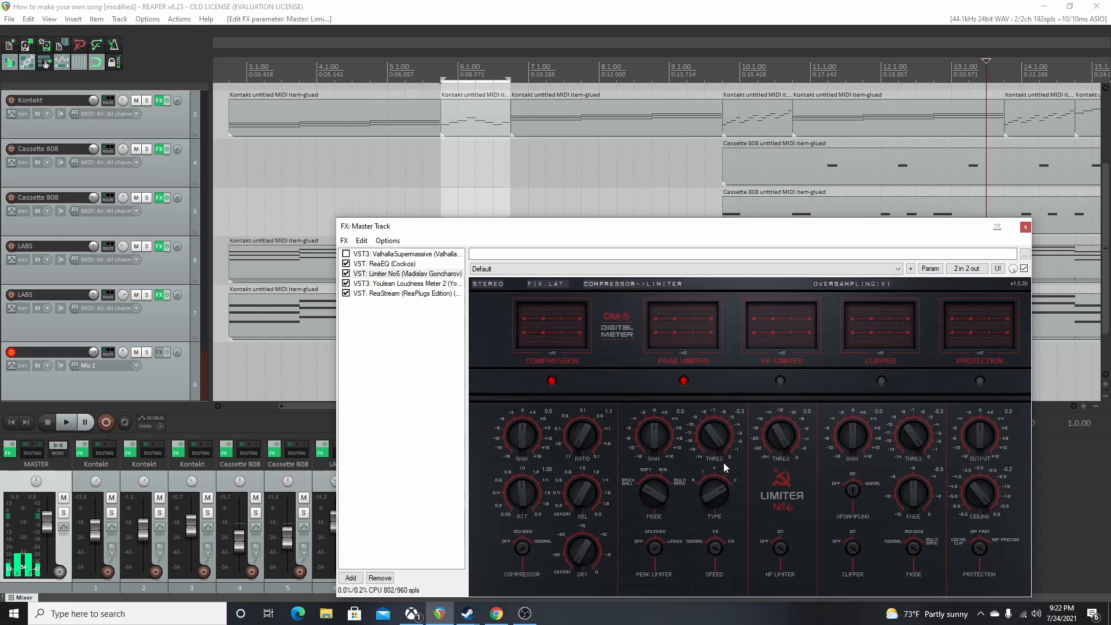
drag(713, 435, 723, 390)
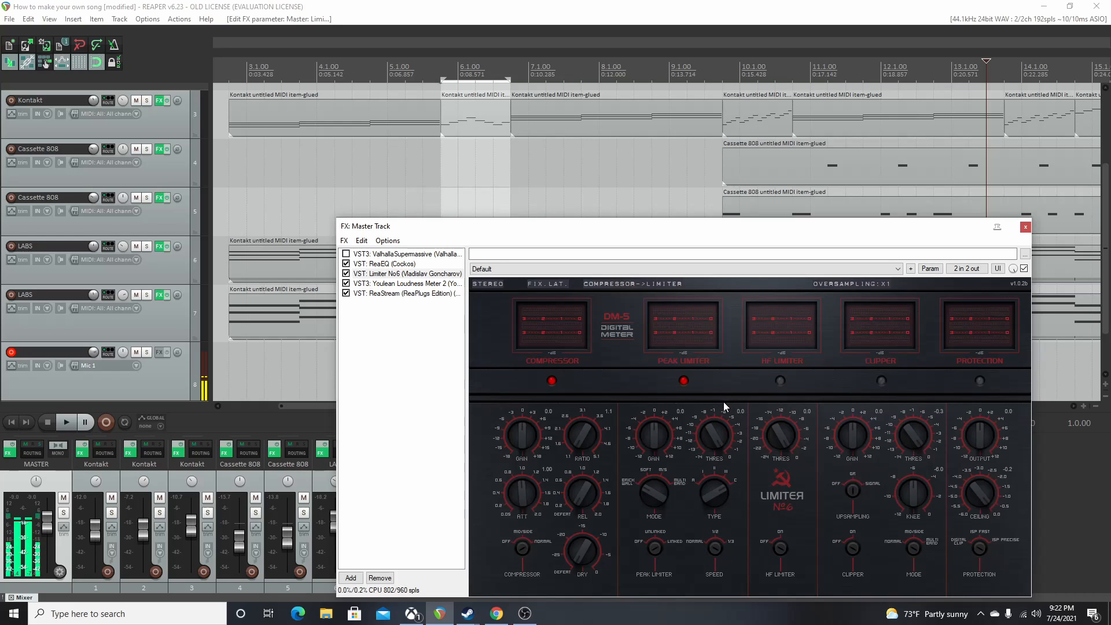
drag(722, 427, 717, 448)
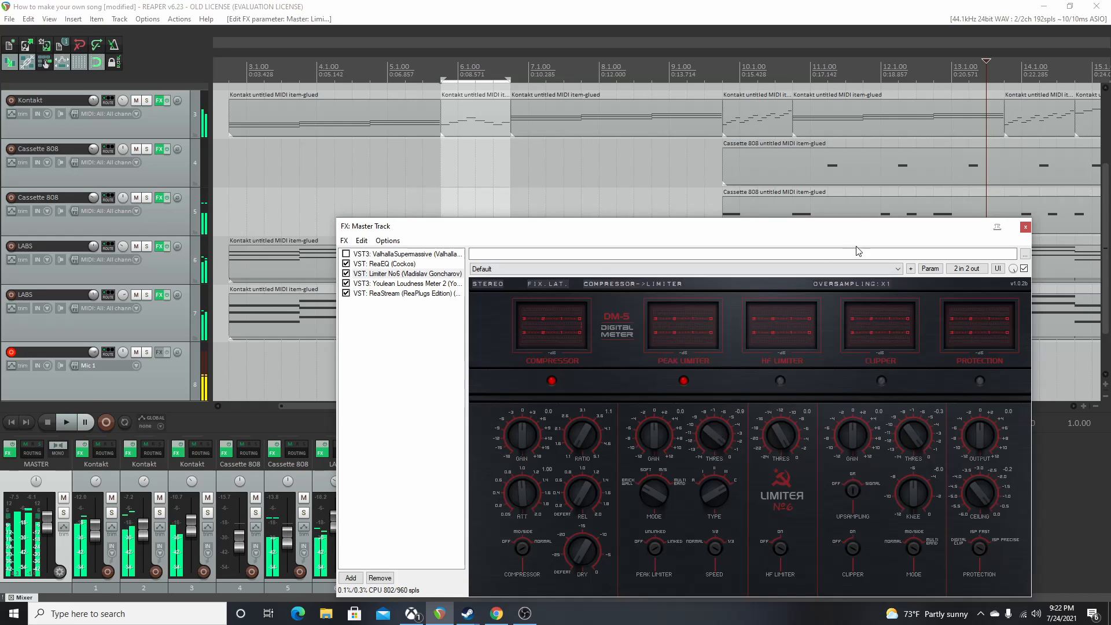
- Move the master FX window off the timeline, play the song from 14.2.00 and stop it, and bring the window back
drag(635, 227, 583, 453)
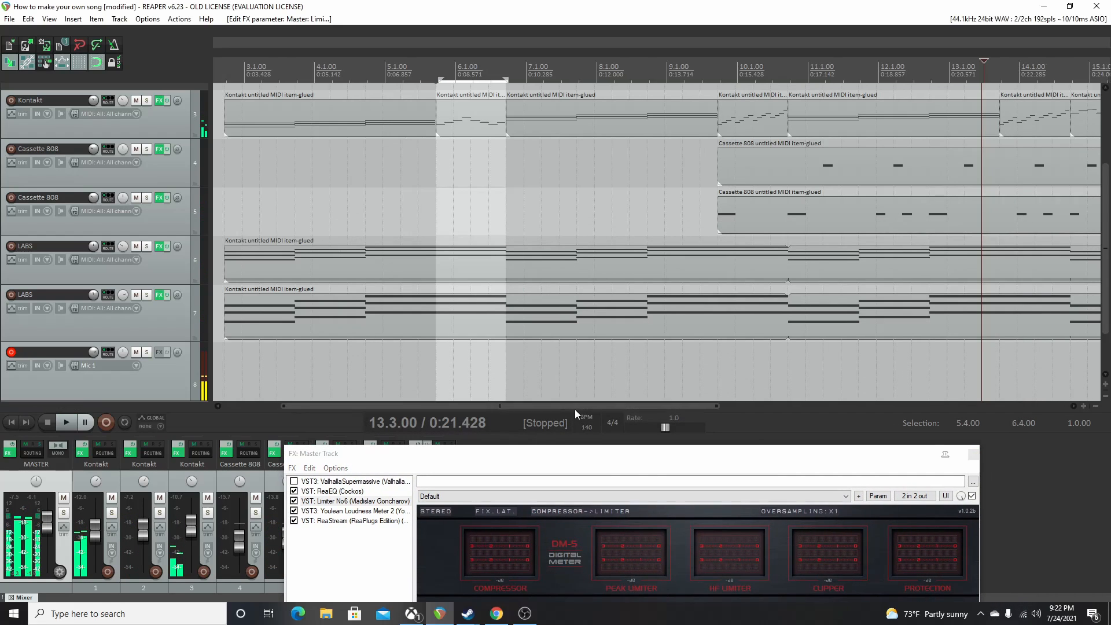
drag(575, 409, 741, 411)
key(space)
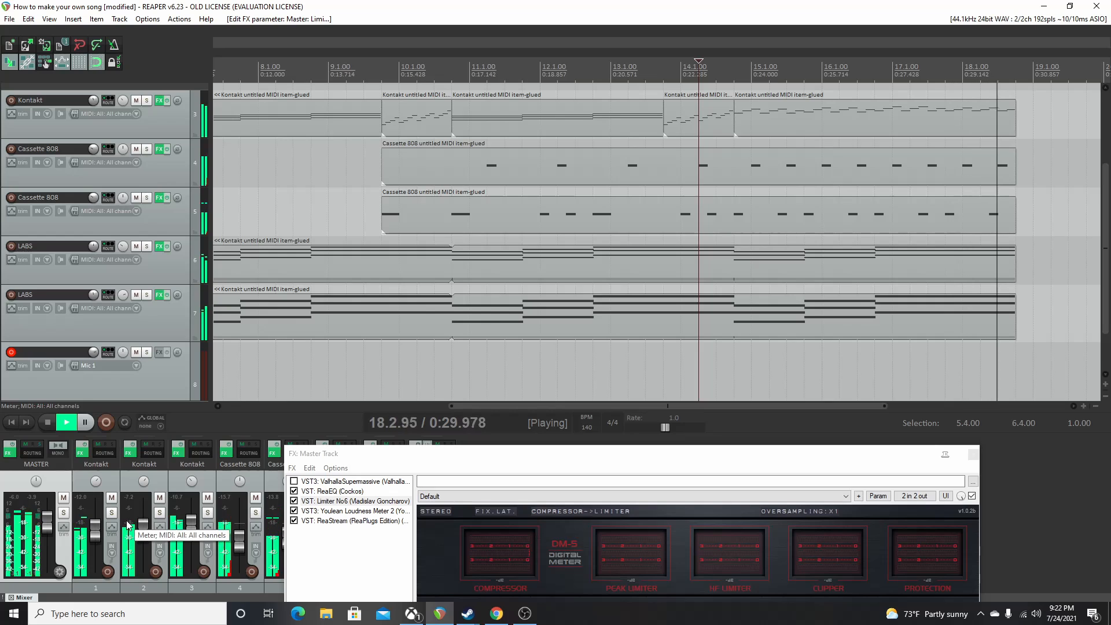
key(space)
drag(440, 461, 434, 205)
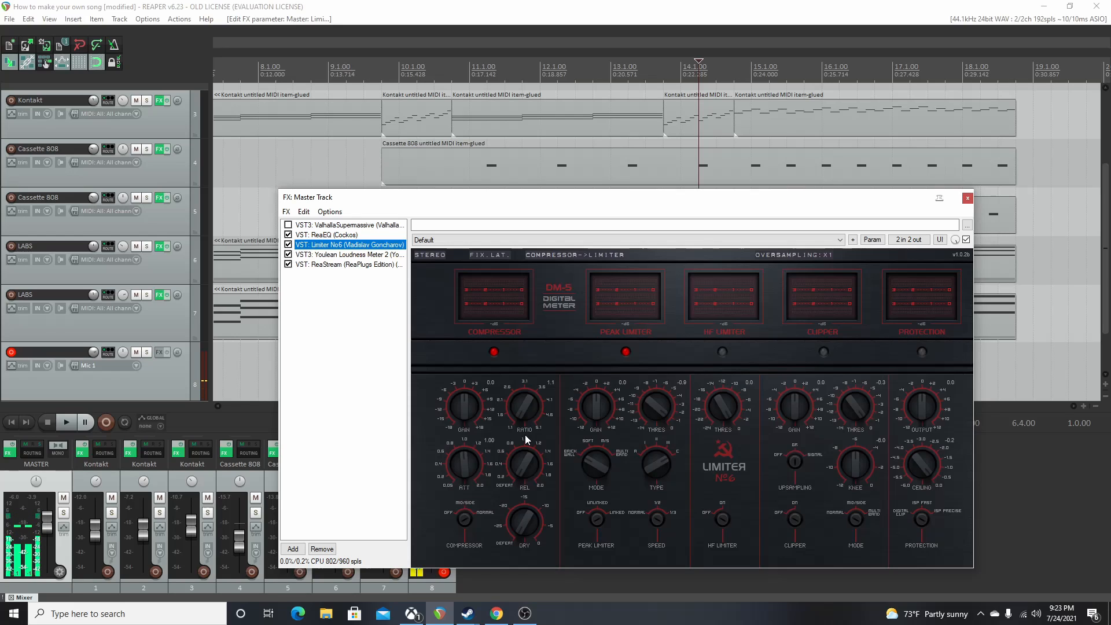
- Set Limiter No6's compressor to ratio 1.4, gain 3.1, attack 0.22 and release 0.93, and the peak limiter's gain to 2.2
click(522, 415)
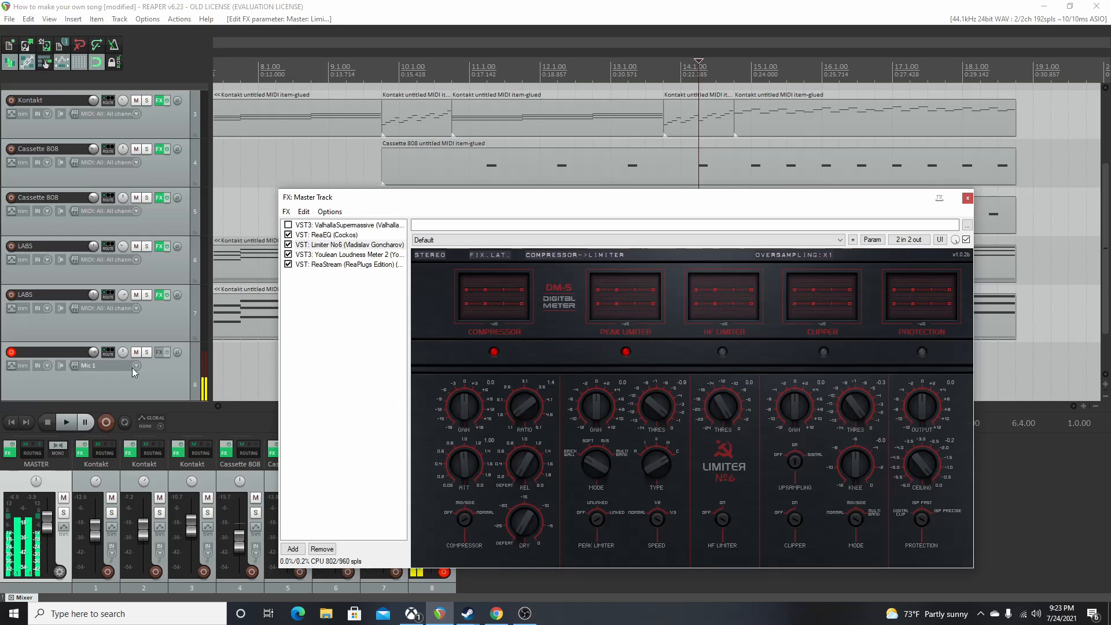
drag(94, 353, 94, 356)
click(456, 412)
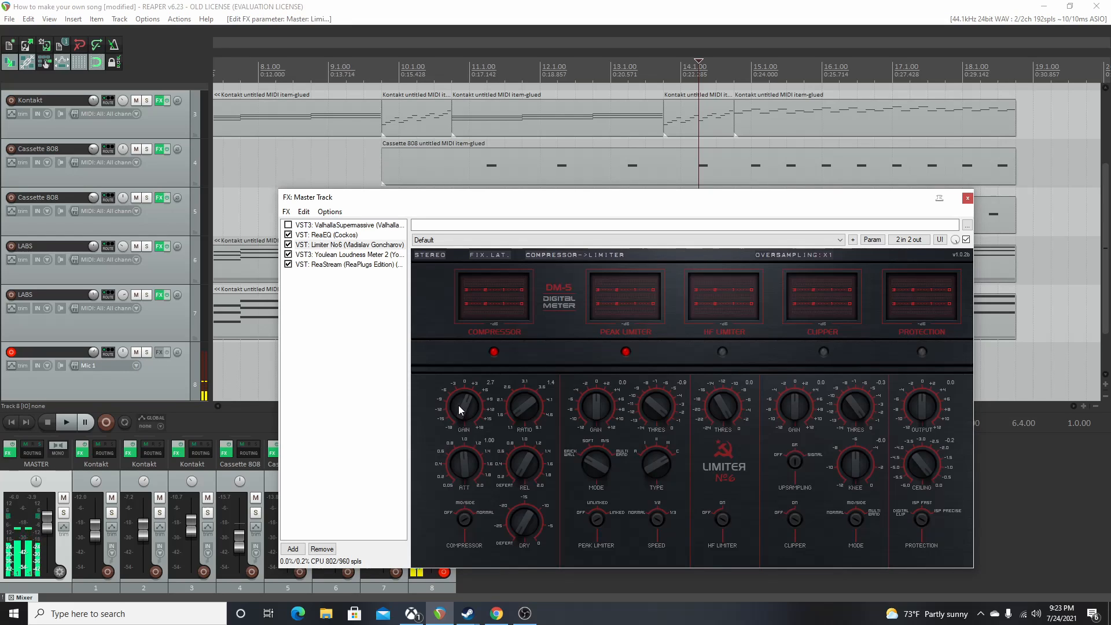
drag(458, 405, 477, 425)
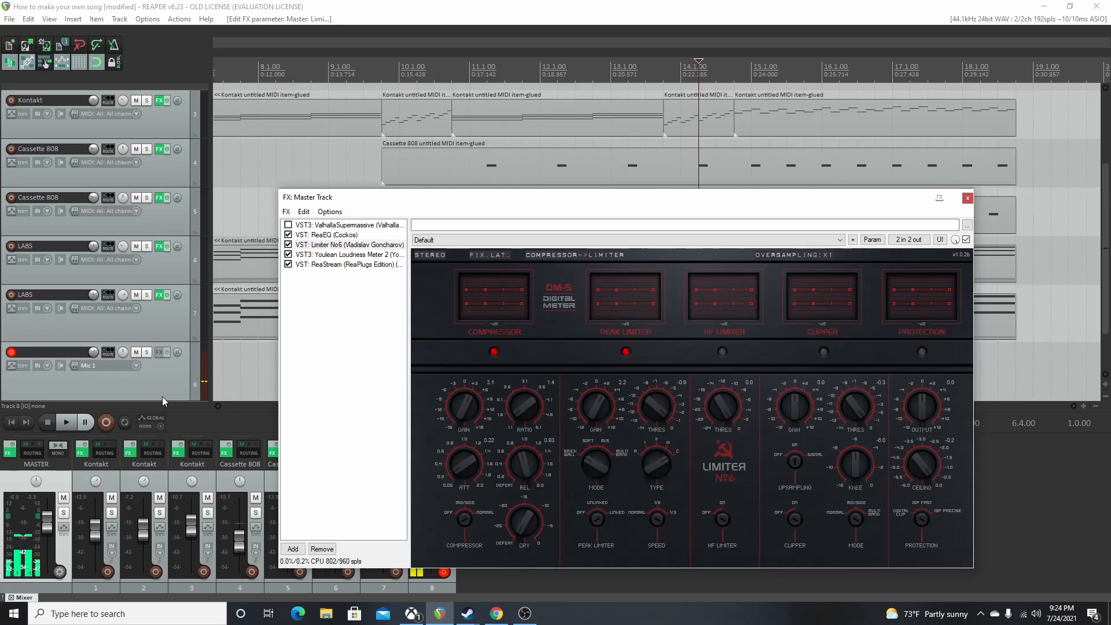
- Play the song from the start of the Cassette 808 items and display Youlean Loudness Meter 2 in the master chain
drag(388, 202, 430, 505)
drag(593, 407, 578, 407)
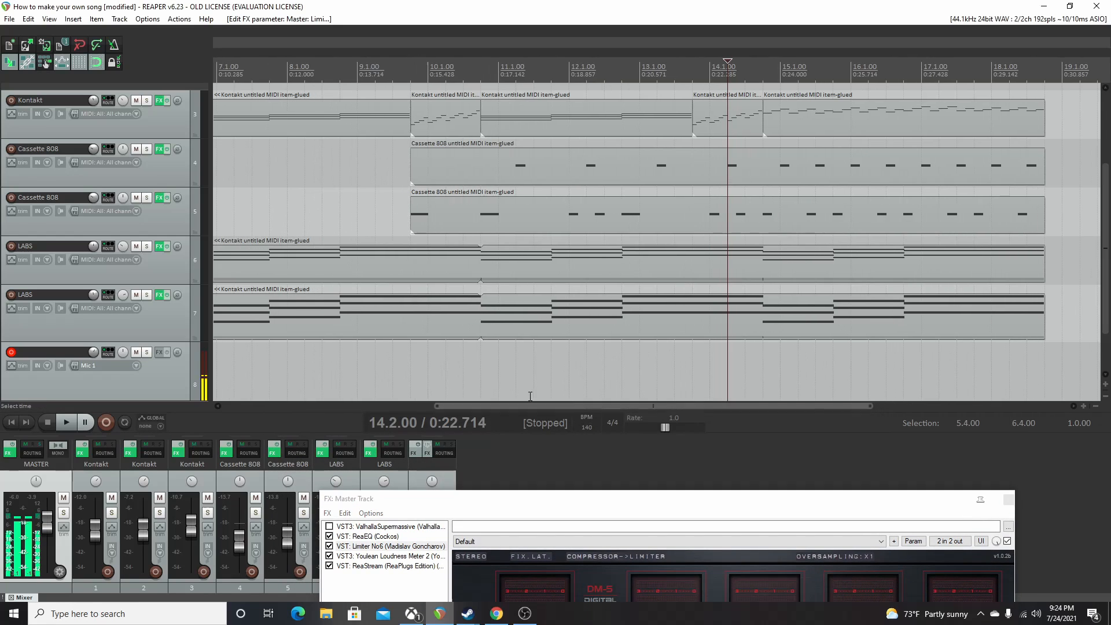
click(405, 371)
key(space)
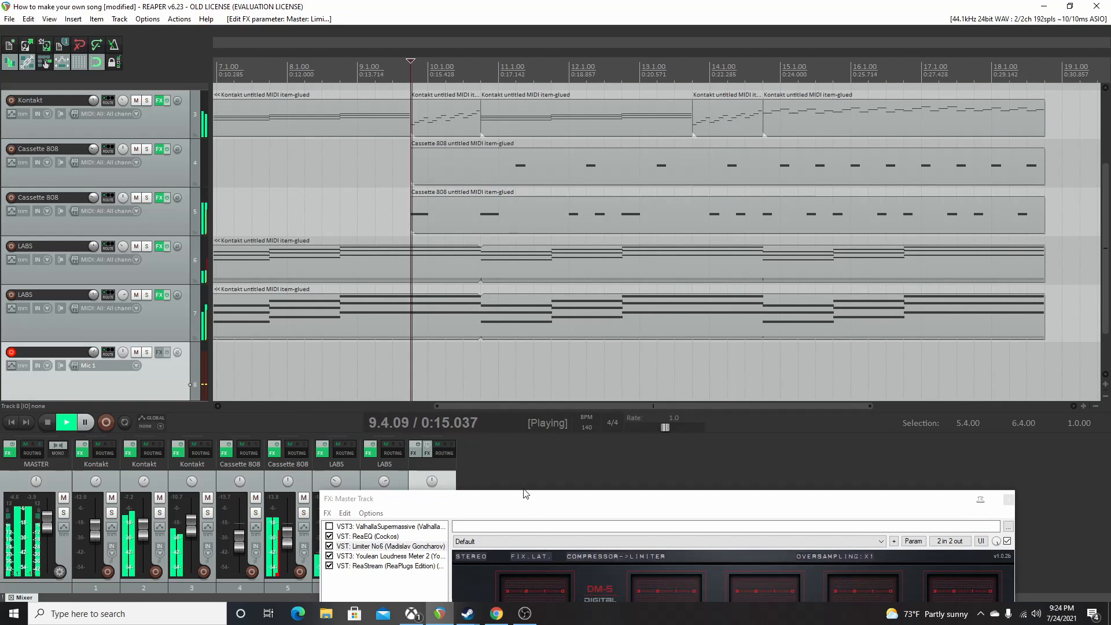
drag(404, 499, 438, 205)
click(430, 262)
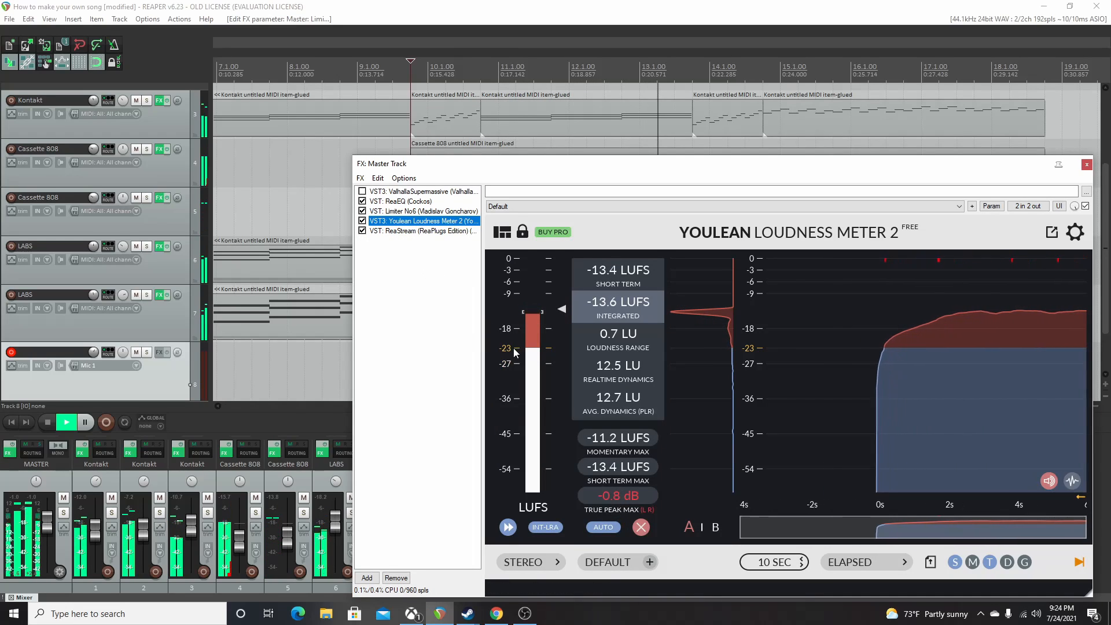
- Stop playback and set Limiter No6's peak limiter threshold to -1.4
click(423, 210)
key(space)
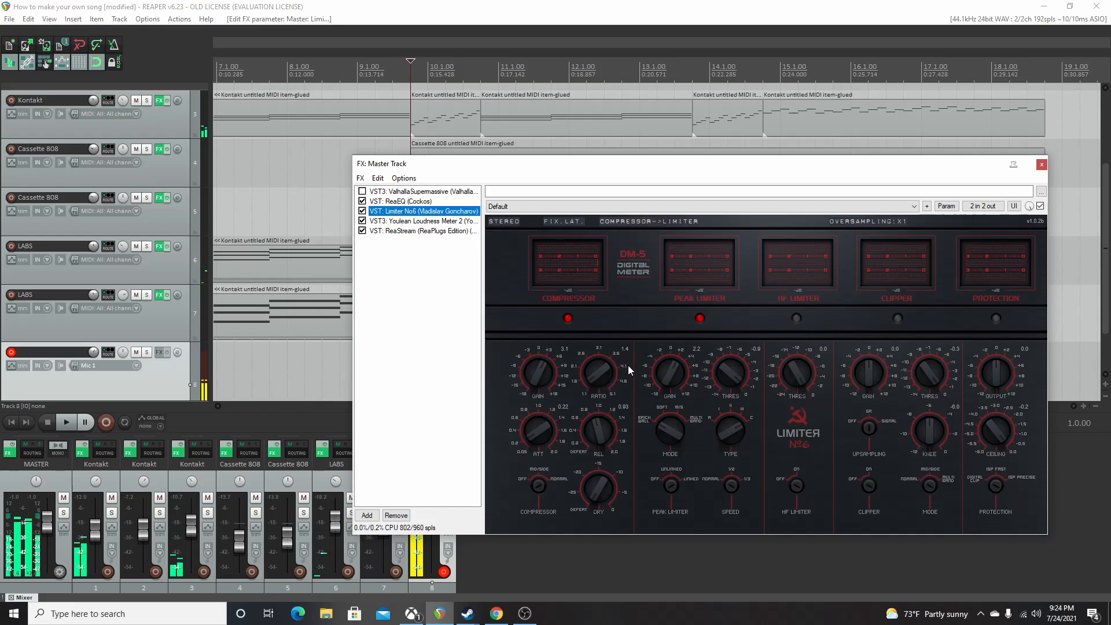
click(720, 377)
drag(720, 377, 720, 379)
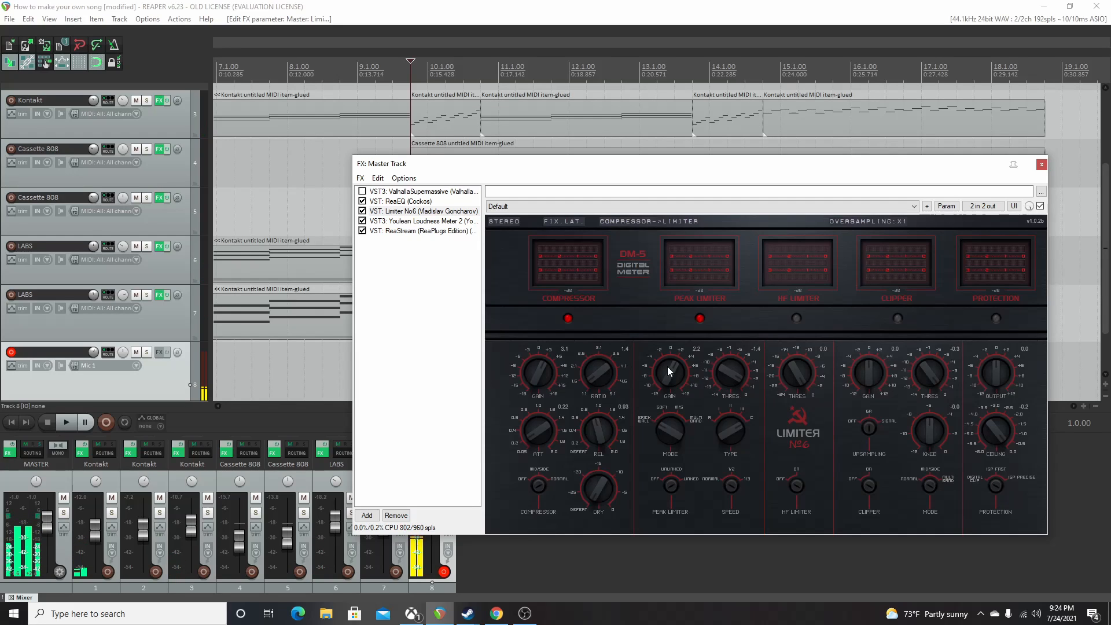
- Play the song from 9.3.00 while watching the loudness and true peak in Youlean Loudness Meter 2, and stop playback
click(423, 231)
click(393, 149)
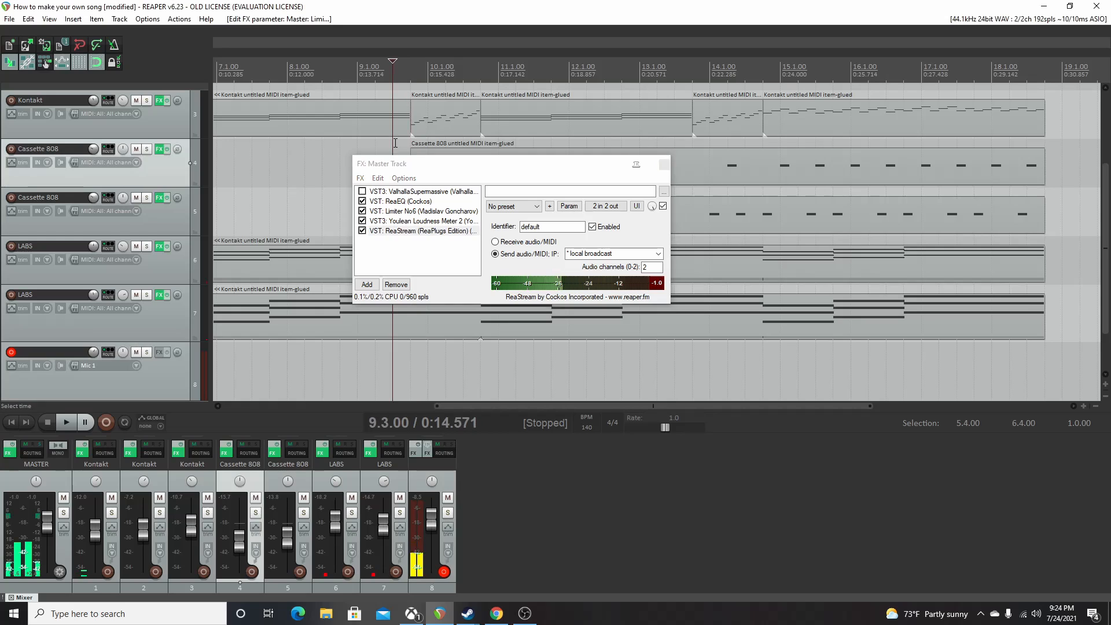
key(space)
click(420, 221)
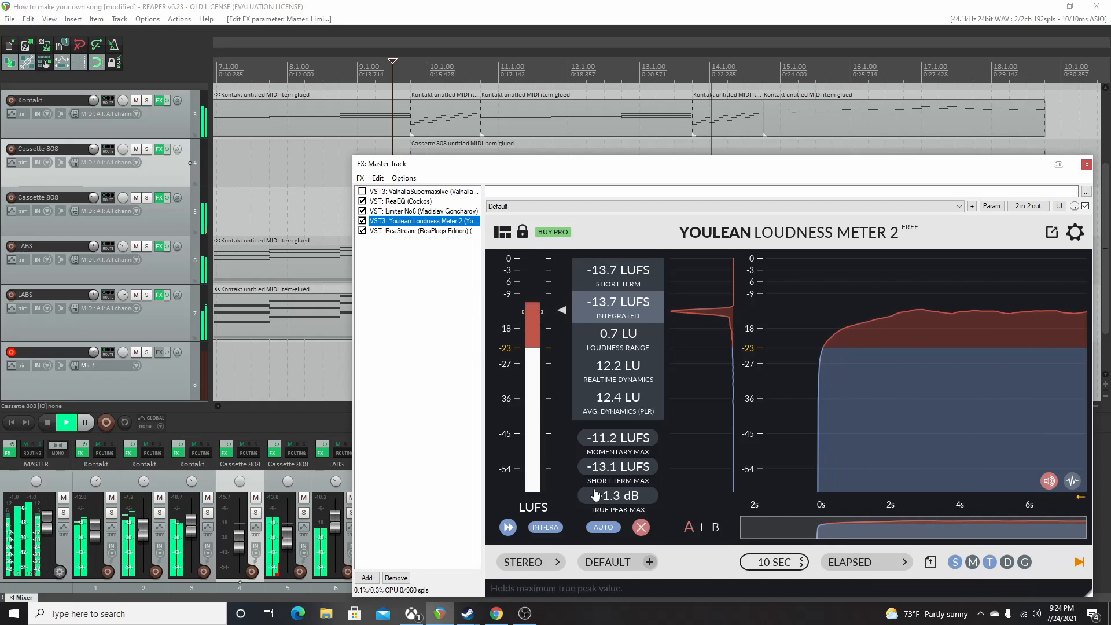
key(space)
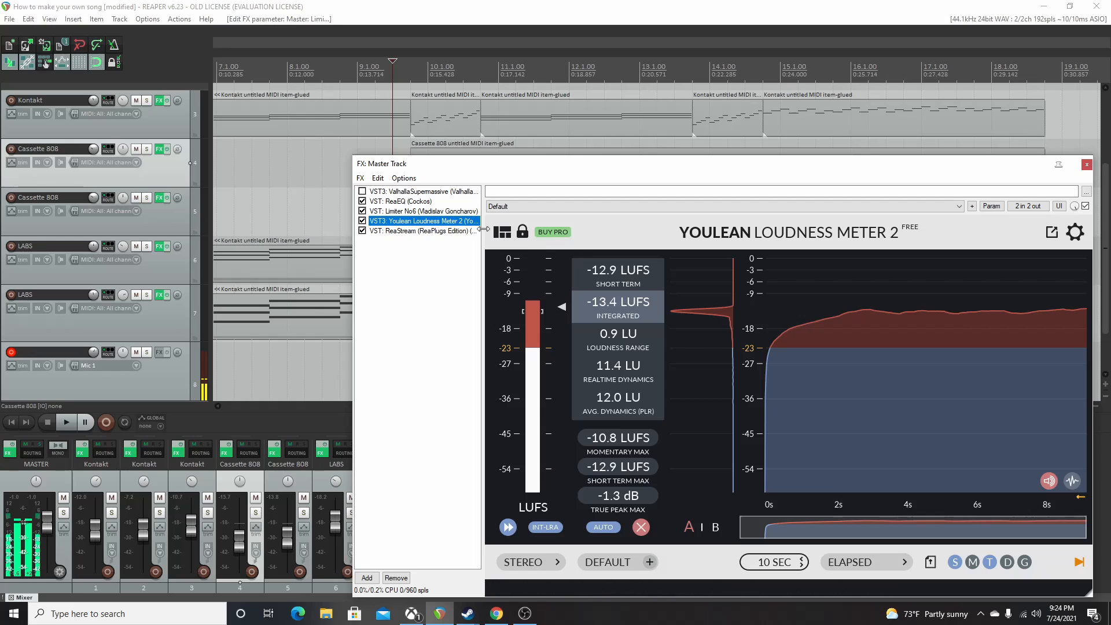
- Set Limiter No6's compressor gain to 3.8 and recheck the loudness meter while playing the song from 9.3.00
click(422, 212)
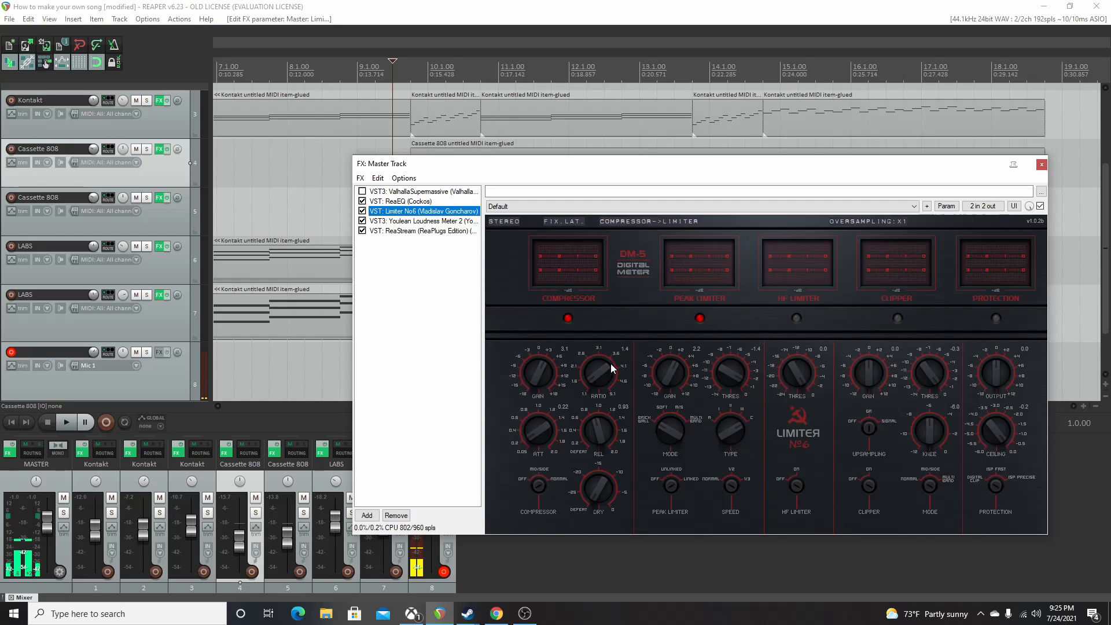
click(671, 377)
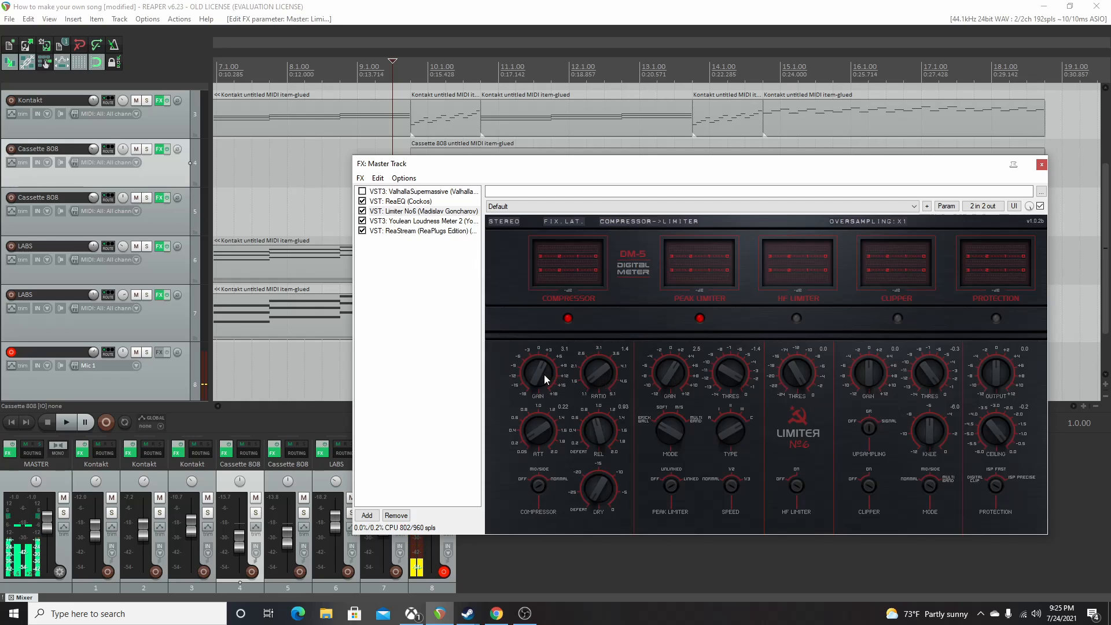
click(426, 230)
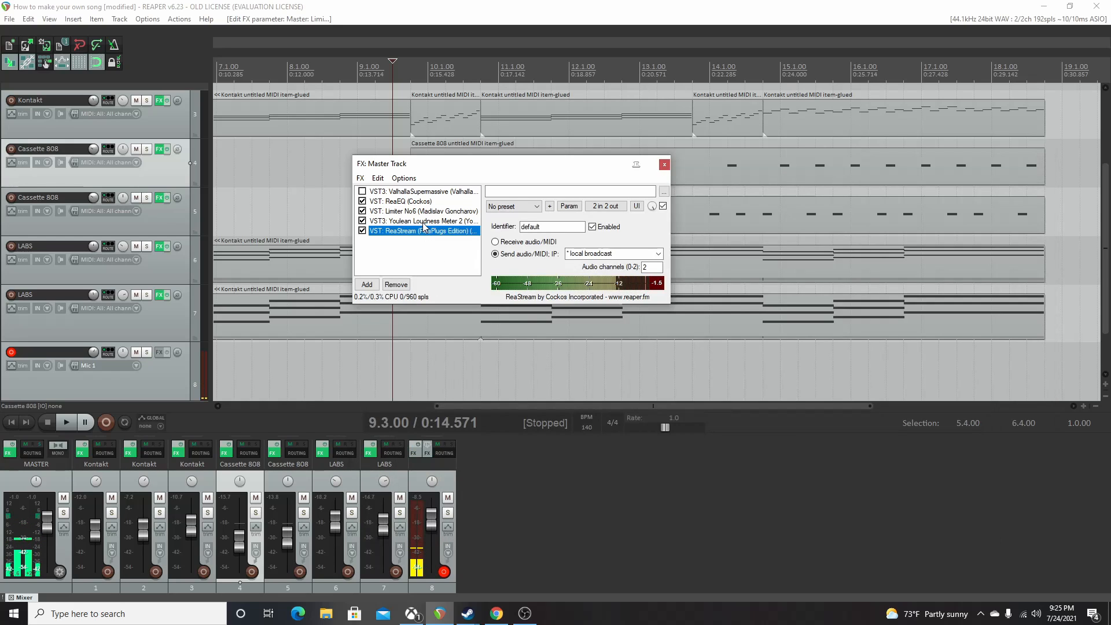
click(424, 222)
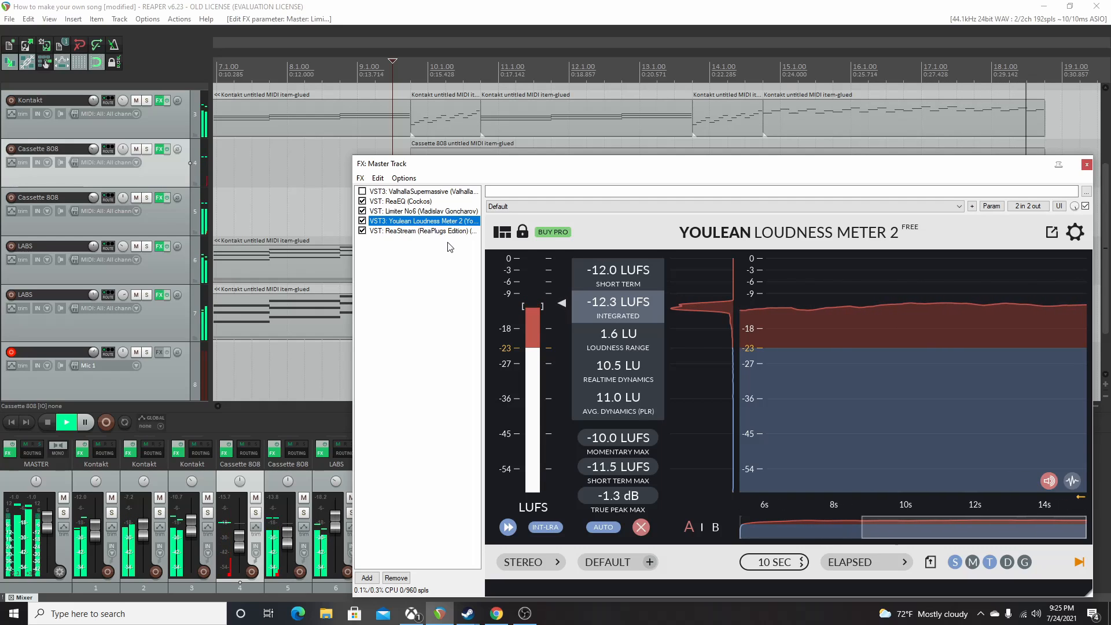
key(space)
- Set Limiter No6's peak limiter to gain 2.2 and threshold -1.3, and recheck the loudness meter during playback from 9.3.00
click(415, 212)
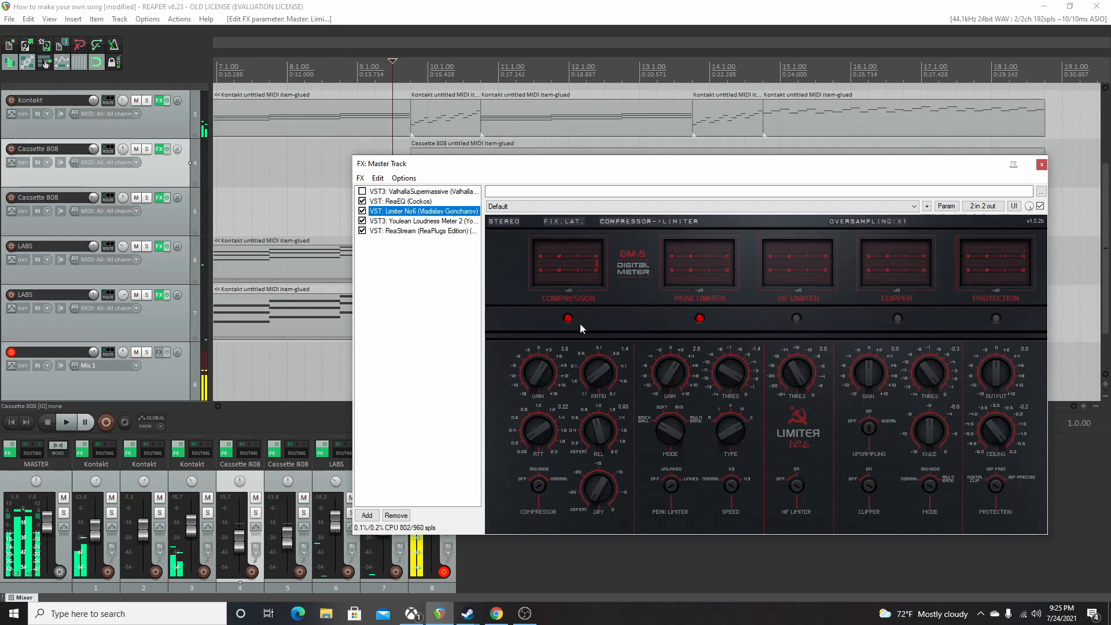
click(667, 378)
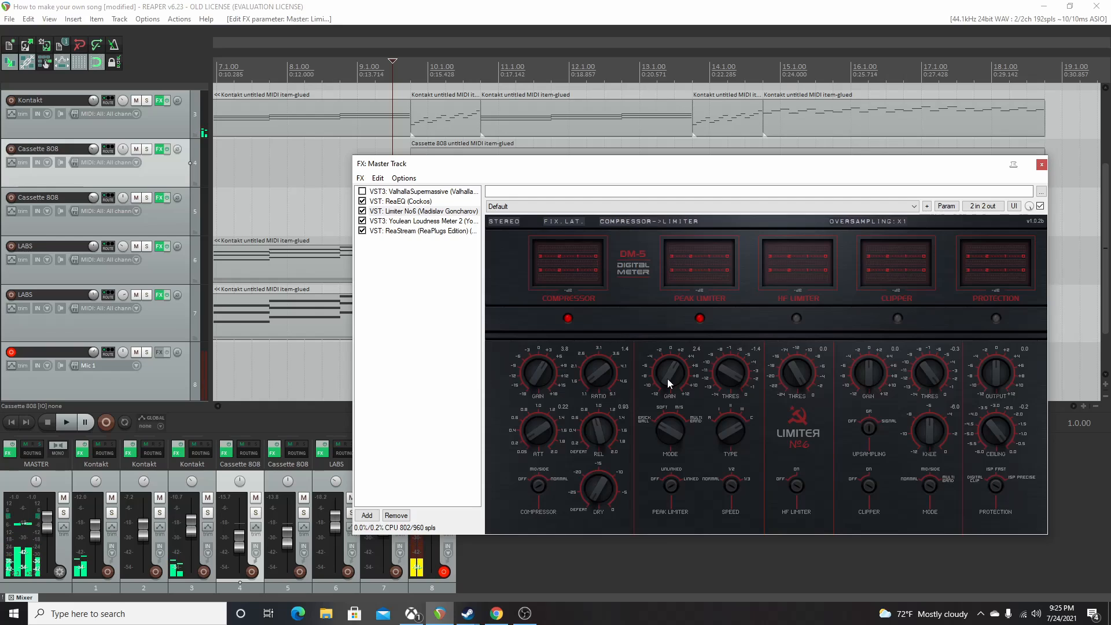
drag(668, 378, 667, 379)
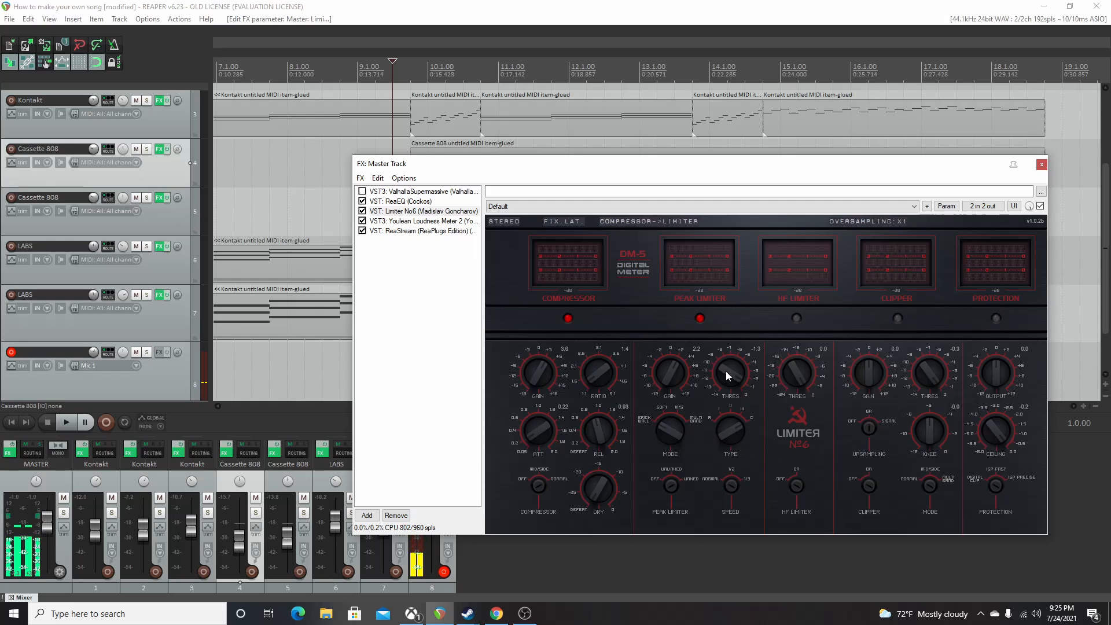
click(425, 220)
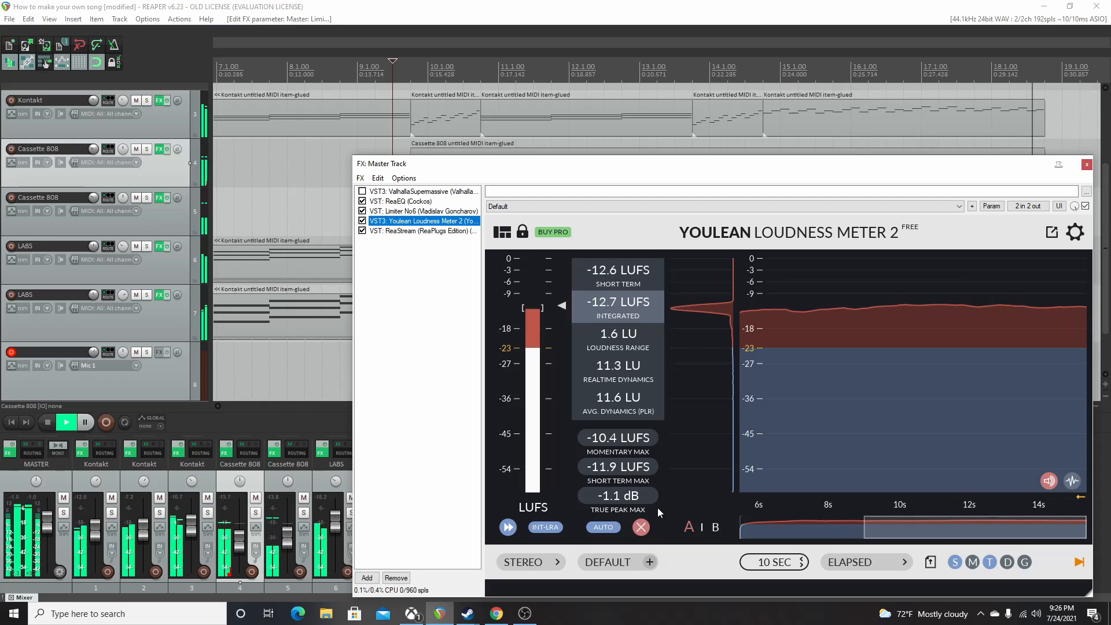
key(space)
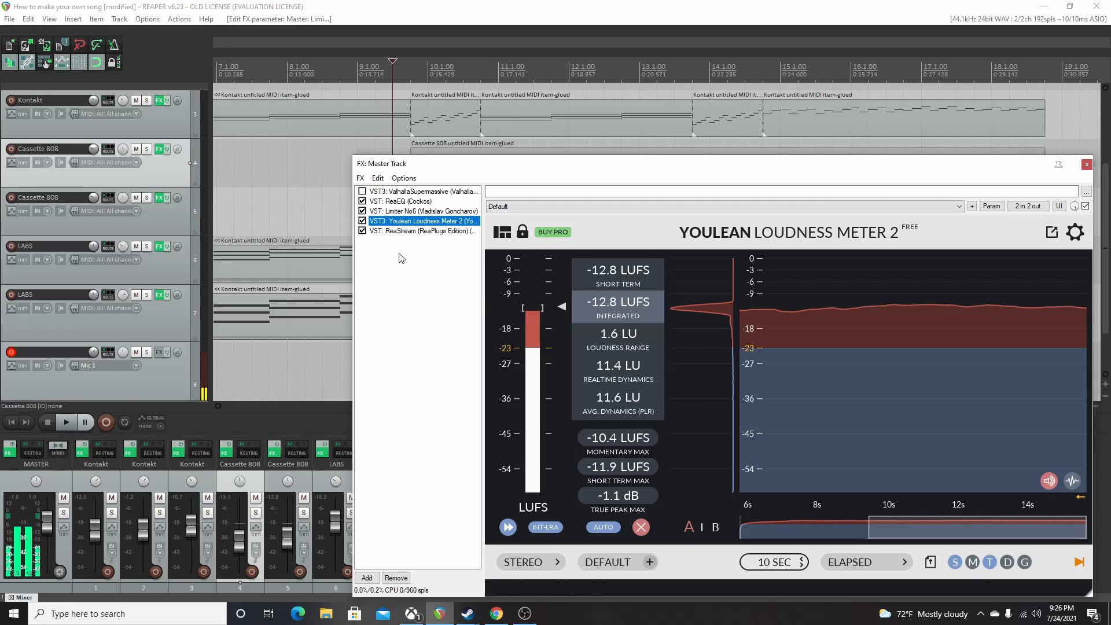
- Enable ValhallaSupermassive in the master chain and listen to the song from 9.3.00 with it active
click(363, 191)
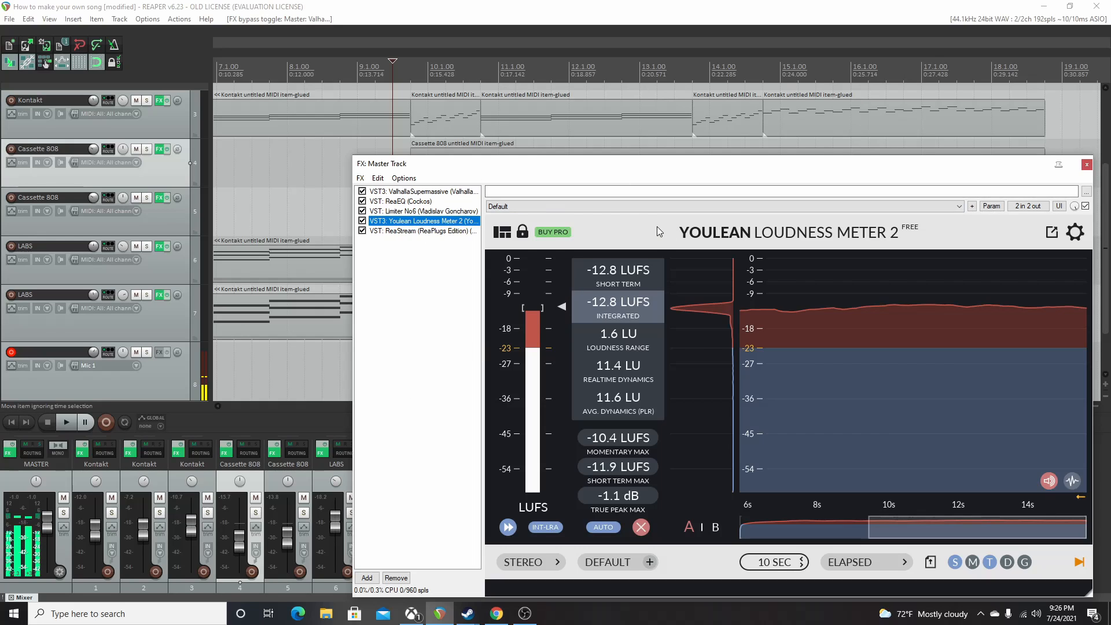
key(space)
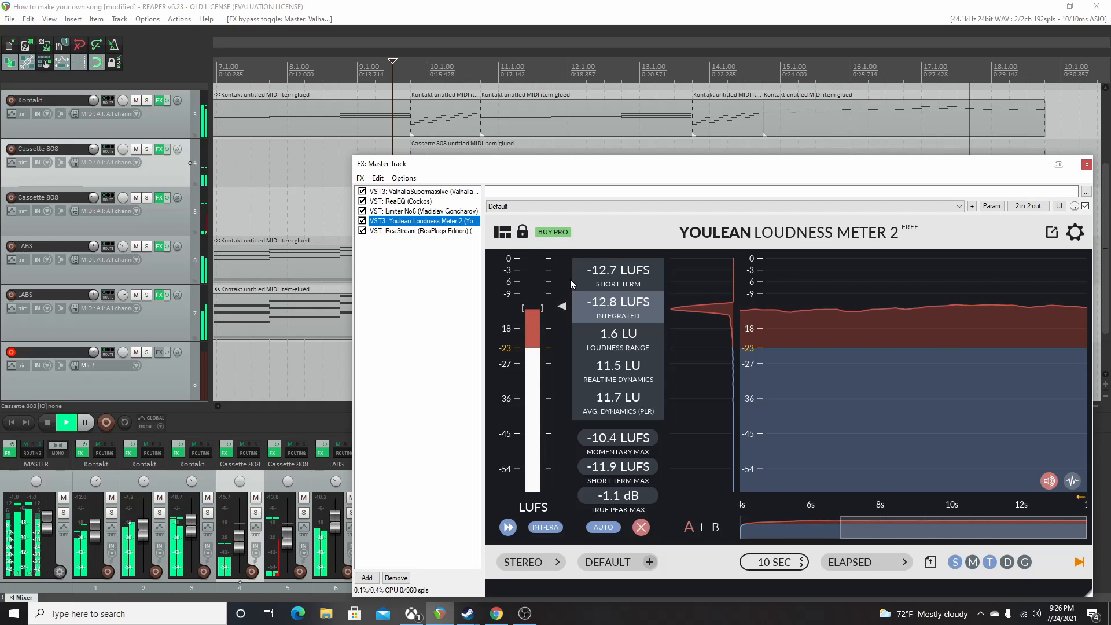
key(space)
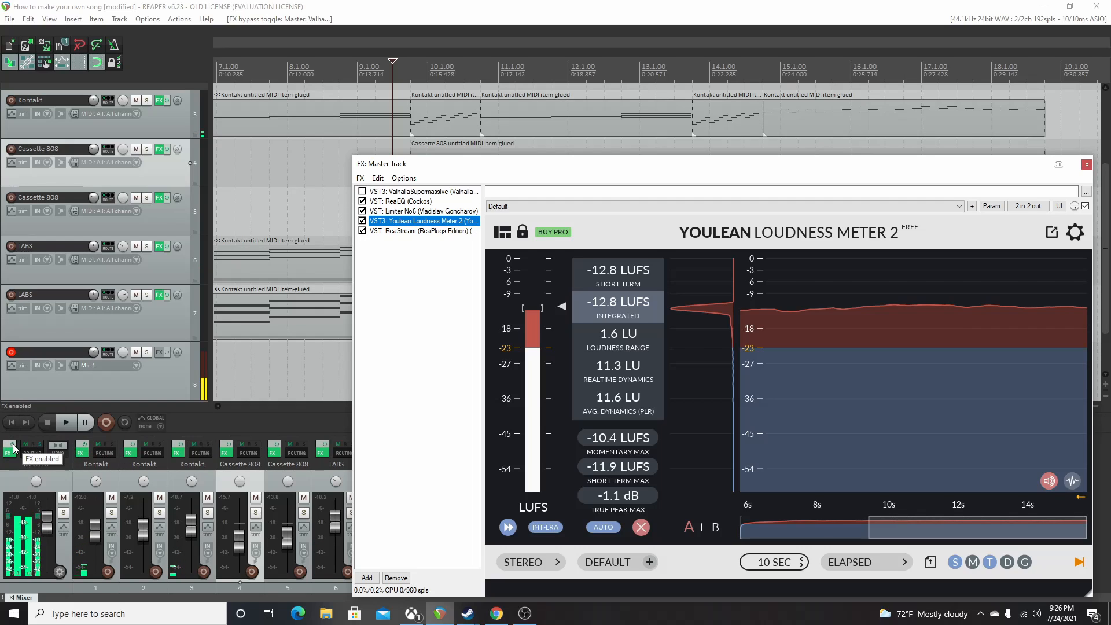
- Play the song from 9.3.00 while toggling the master FX chain off and on to compare the processed and unprocessed mix
drag(496, 165, 647, 325)
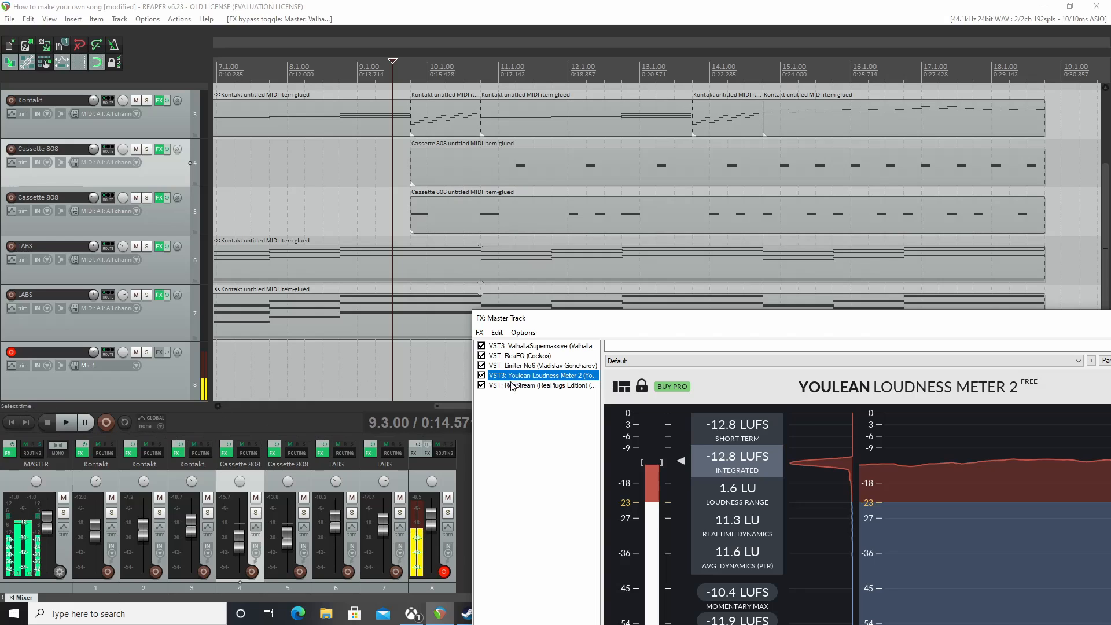
click(14, 447)
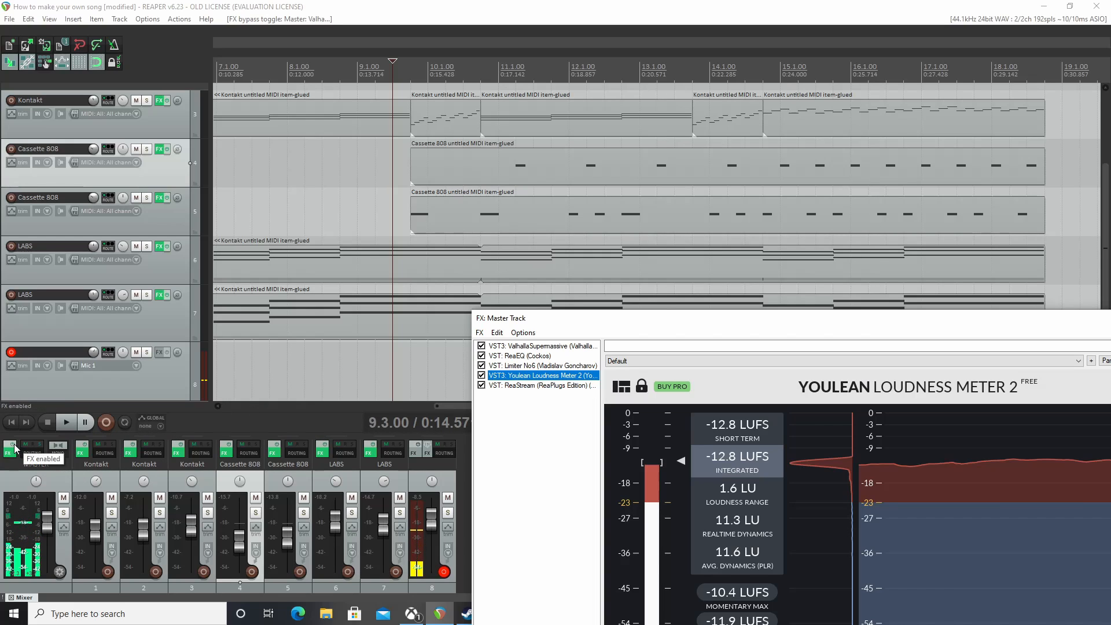
key(space)
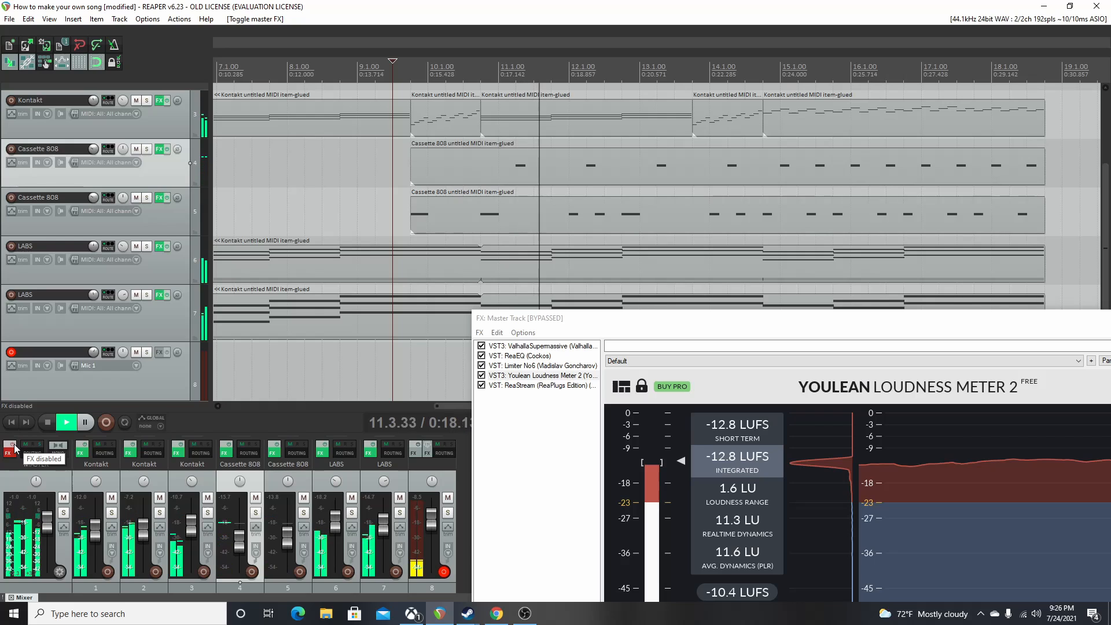
click(14, 447)
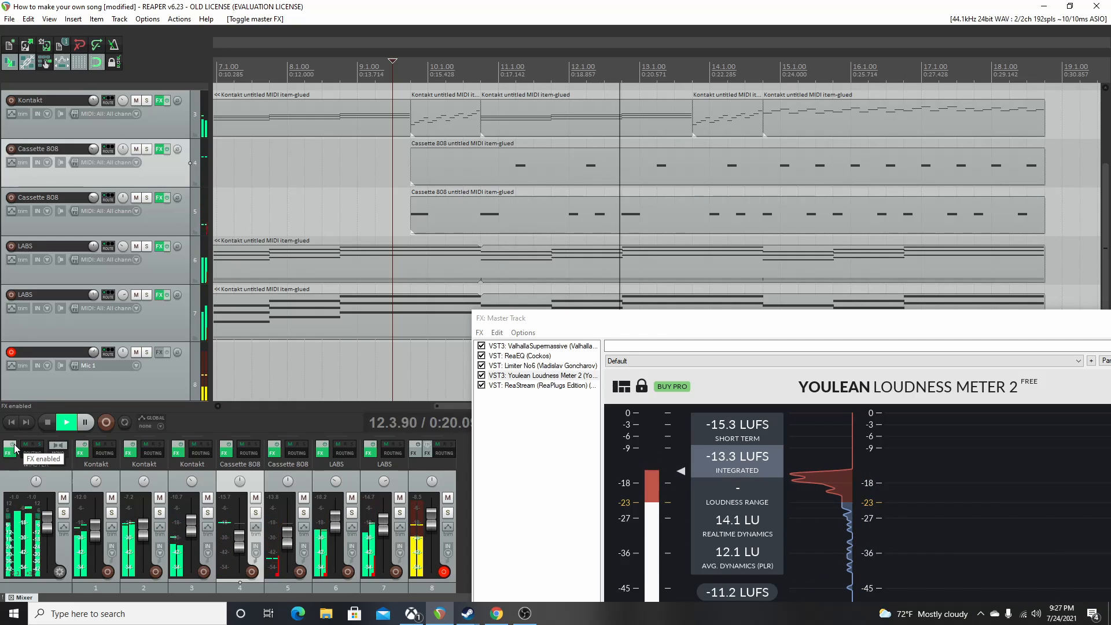
click(14, 447)
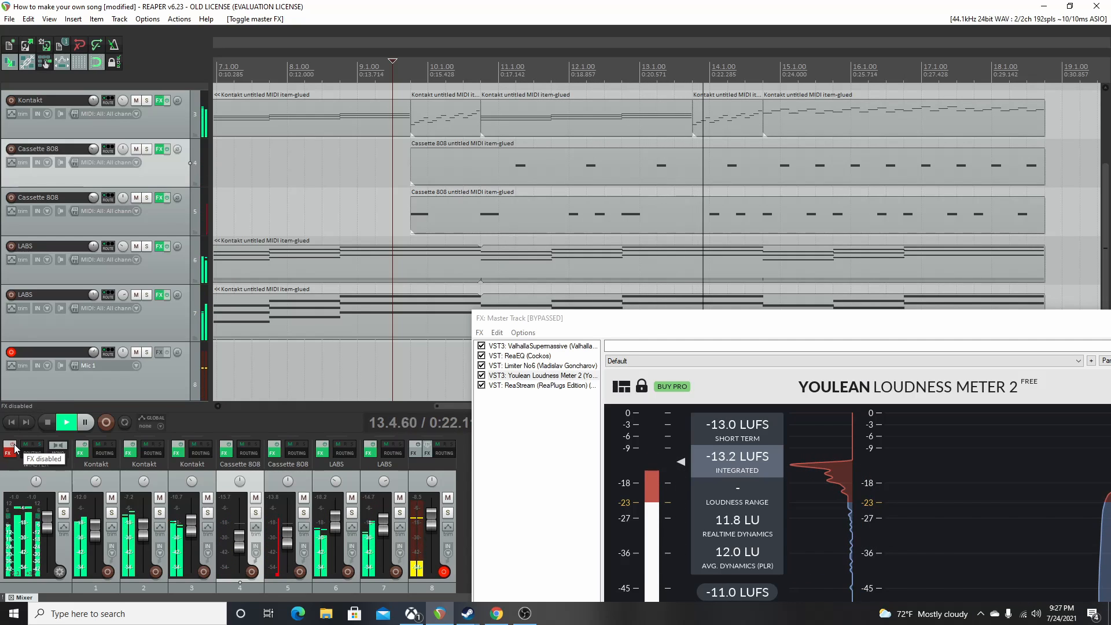
click(15, 448)
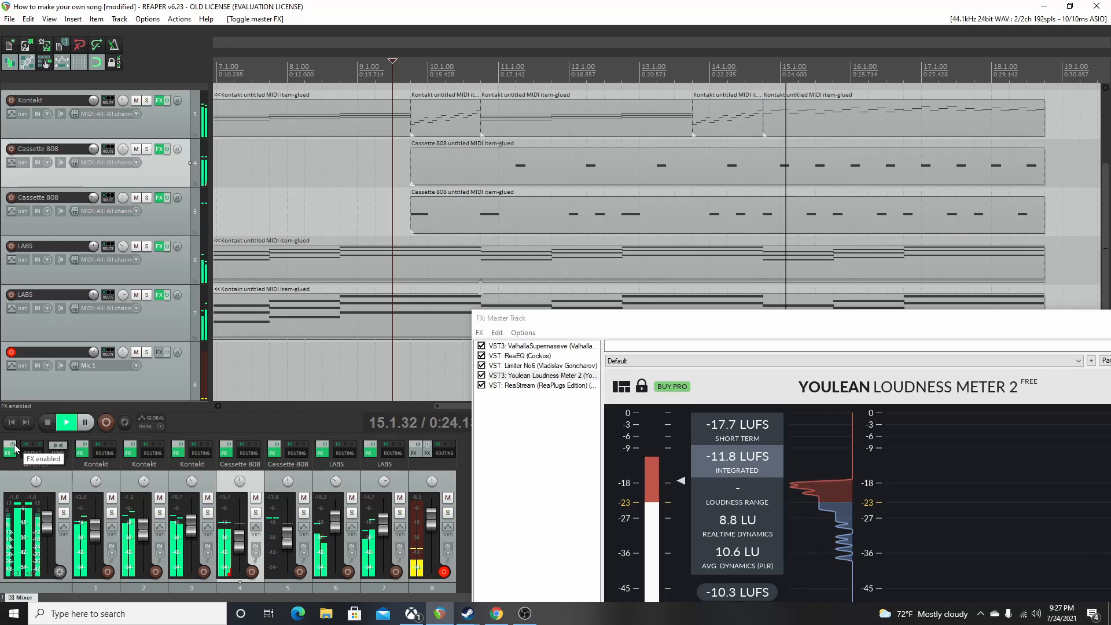
key(space)
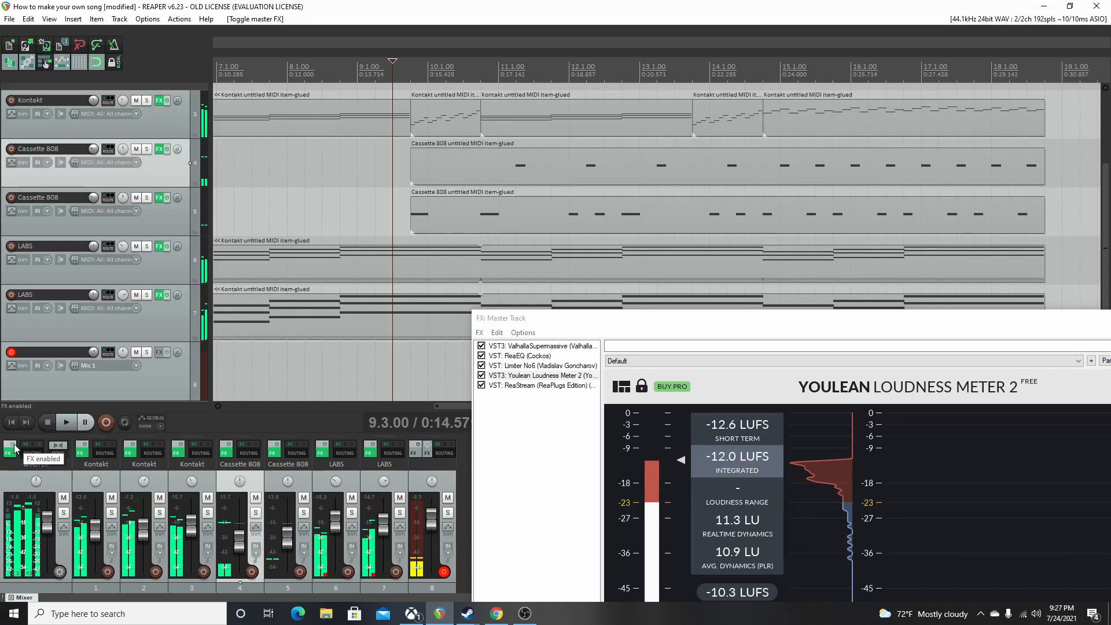
- Disable ValhallaSupermassive in the master chain and move the FX window down to clear the arrangement
click(480, 345)
click(522, 376)
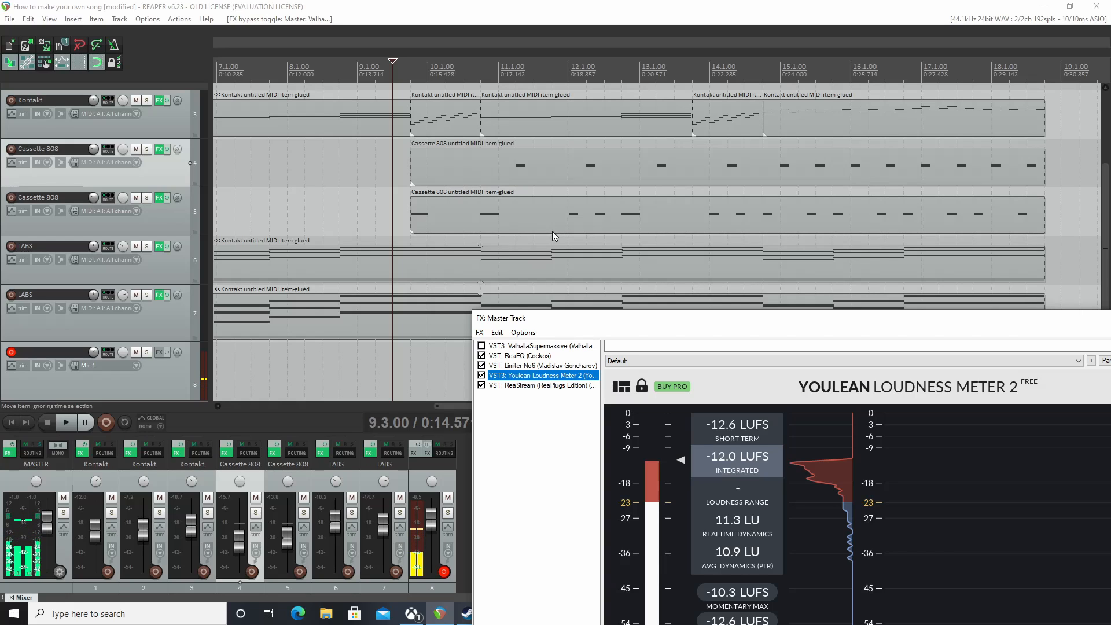
scroll(827, 200, up, 3)
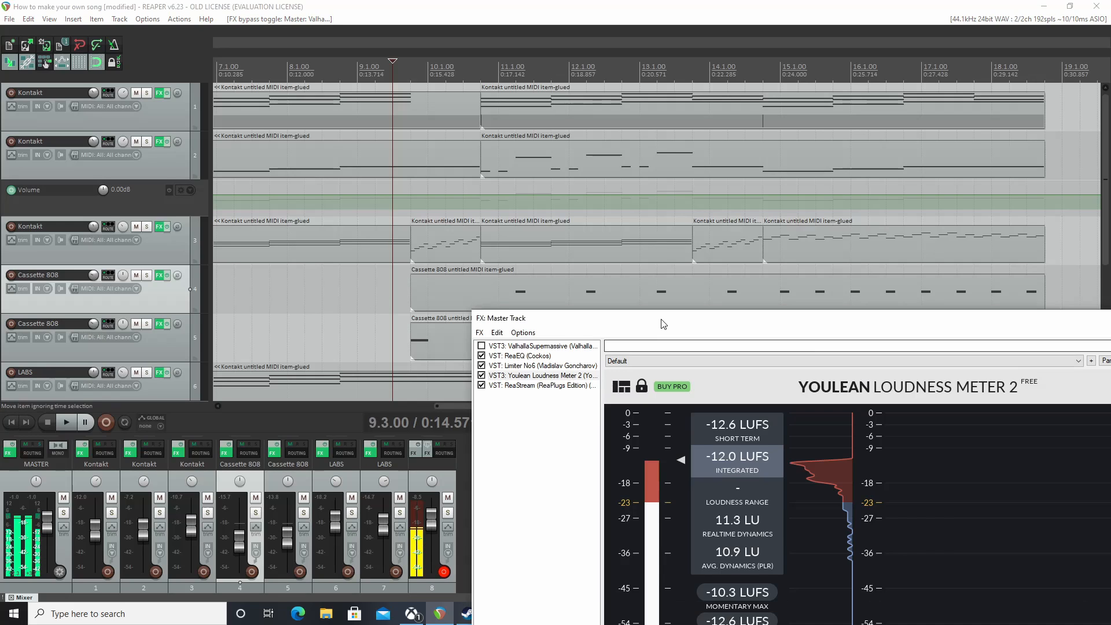
drag(660, 319, 670, 486)
- Select all media items and move them together so the song begins at 1.1.00
drag(600, 407, 283, 391)
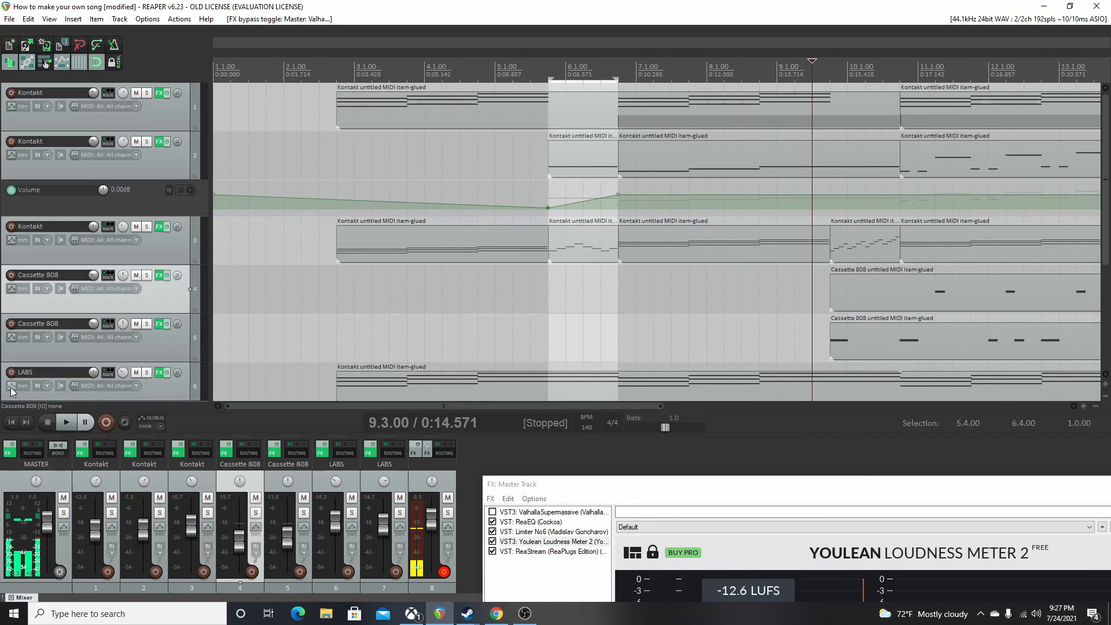
click(318, 307)
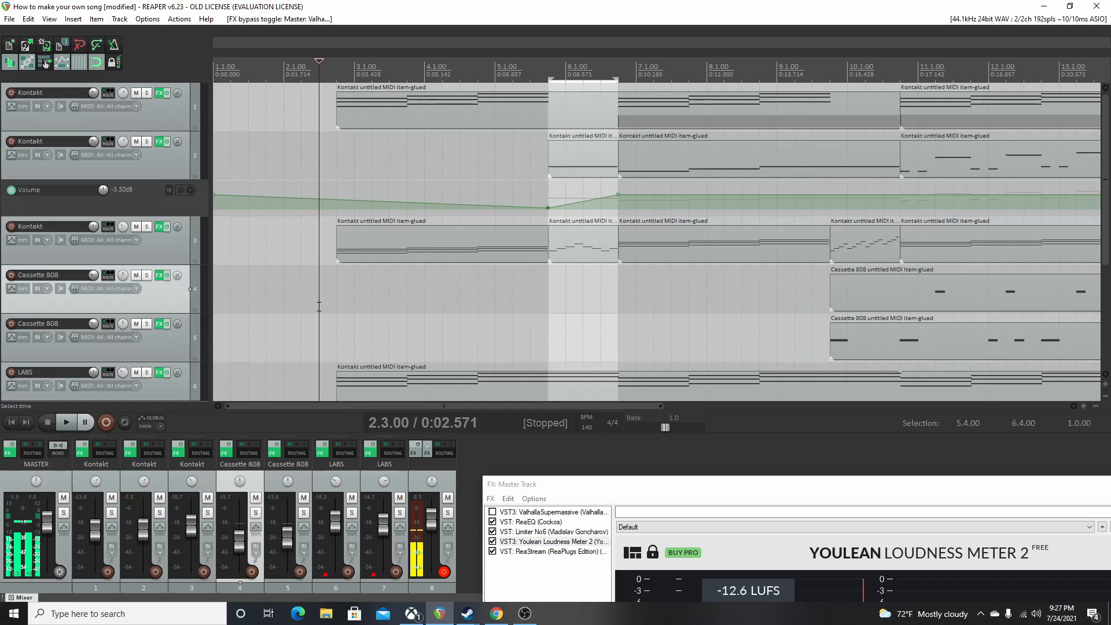
key(ctrl+a)
drag(397, 119, 274, 119)
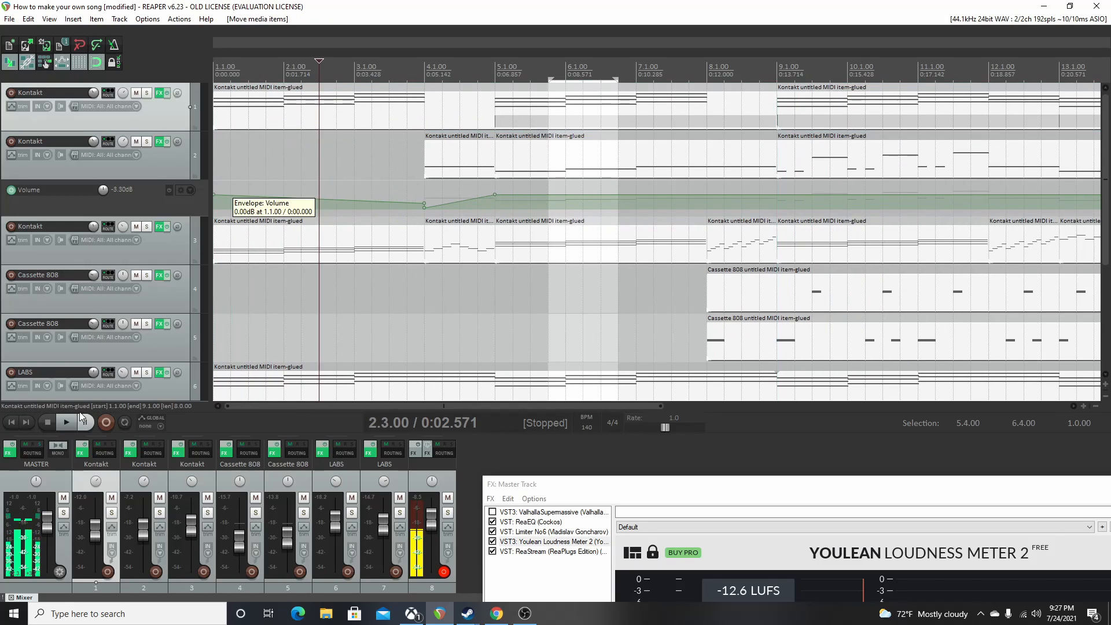
- Return to the project start and briefly play the song from 1.1.00
click(9, 423)
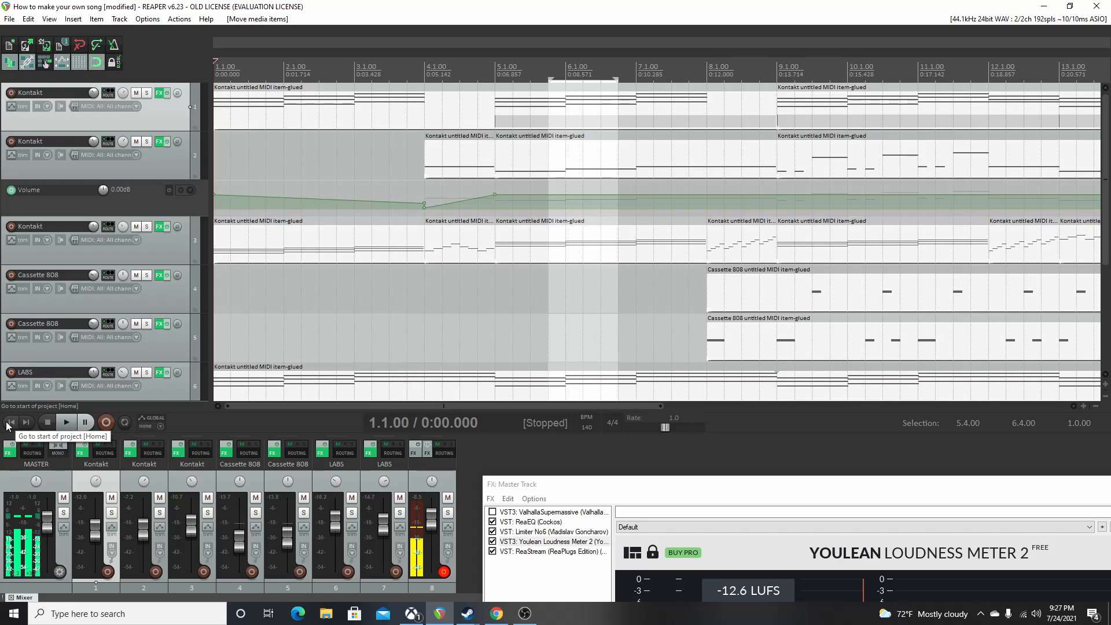
key(space)
key(space)
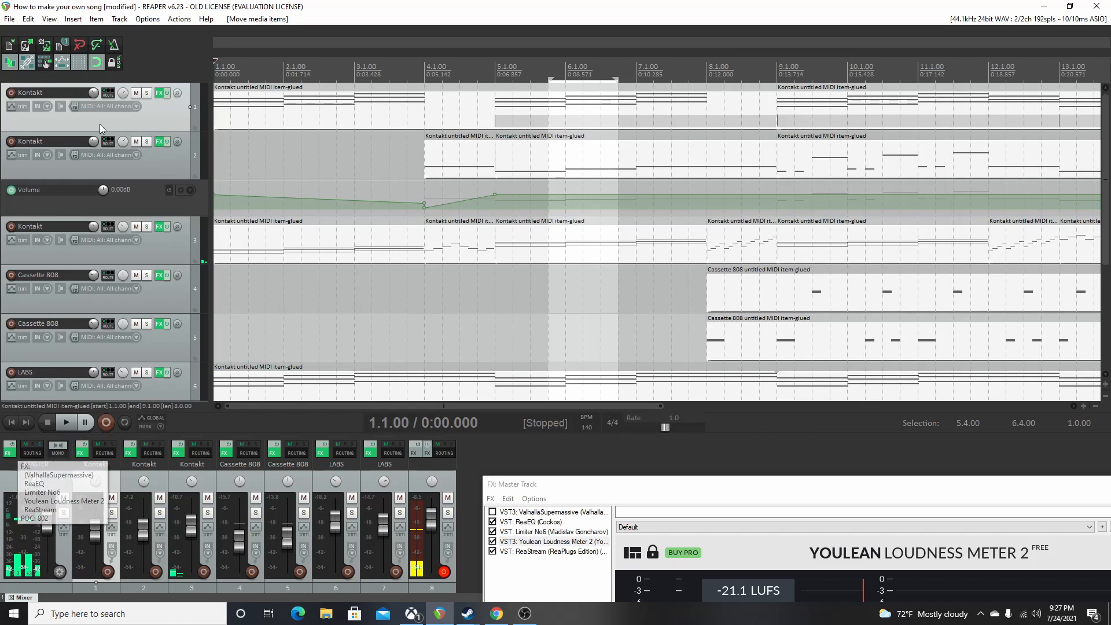
- Open the render settings and try MP3 (encoder by LAME project) as the output format
click(148, 19)
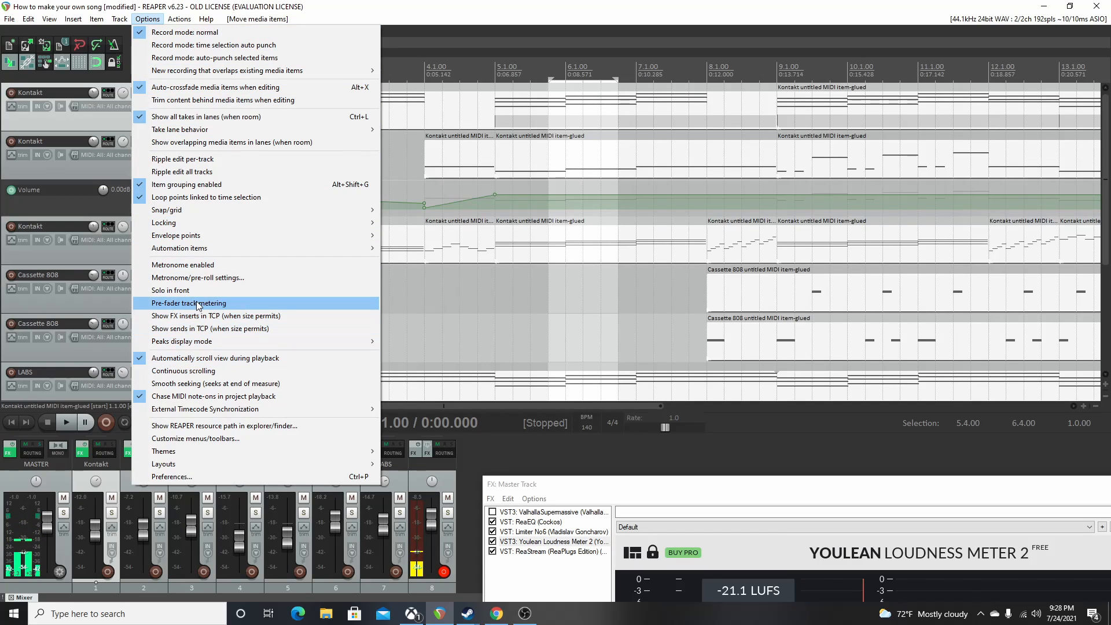
mouse_move(8, 21)
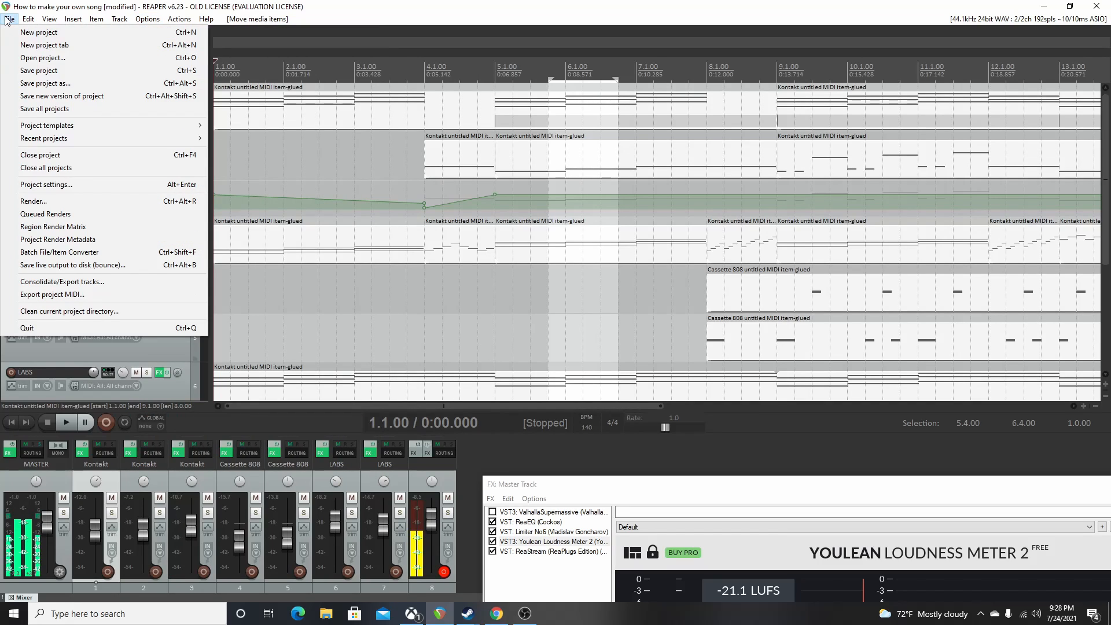
click(38, 200)
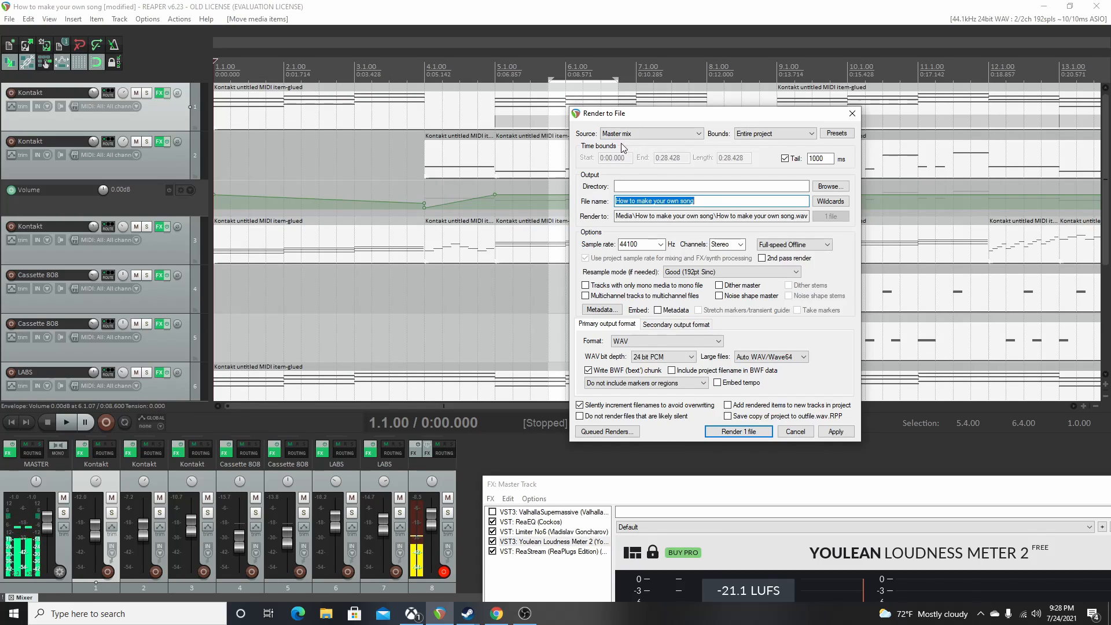
click(669, 342)
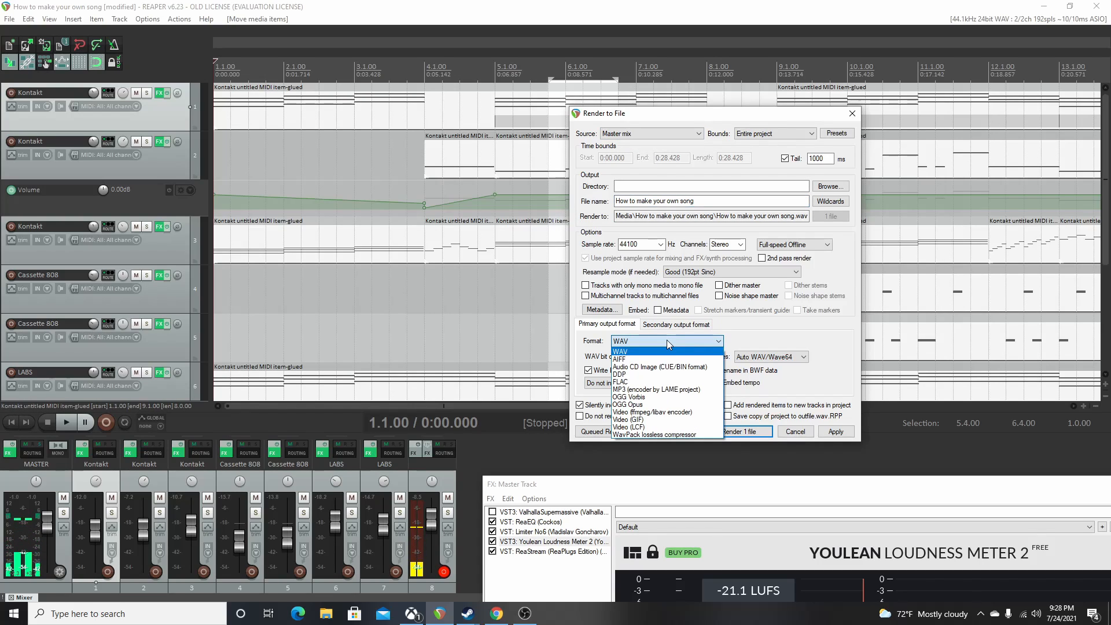
click(656, 389)
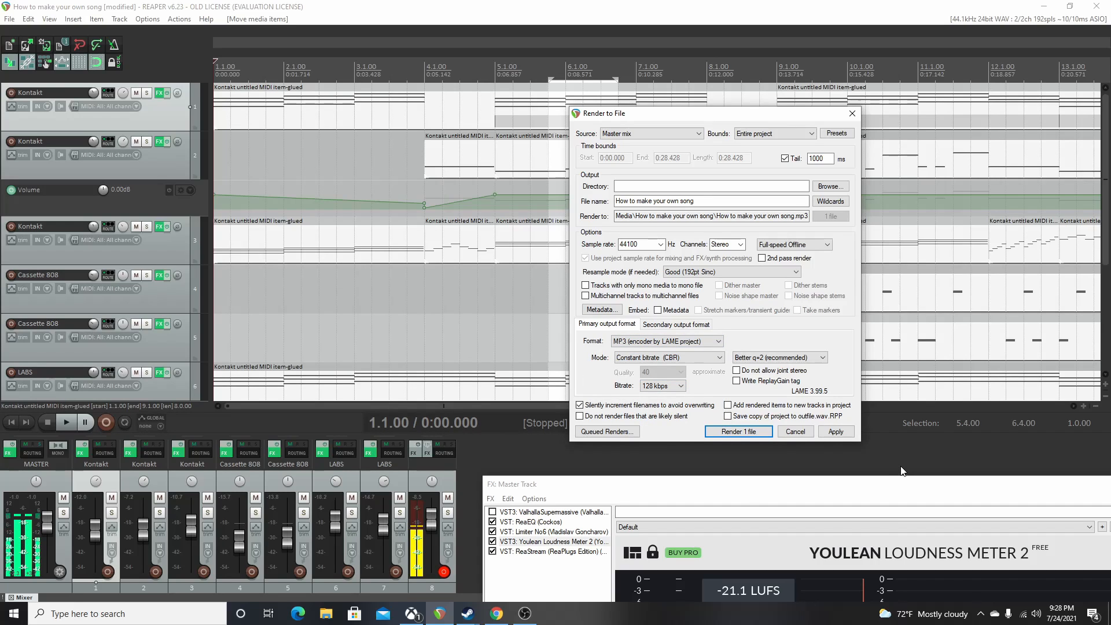
- Try the WAV, FLAC and AIFF output formats in the render settings, and return to WAV
click(651, 343)
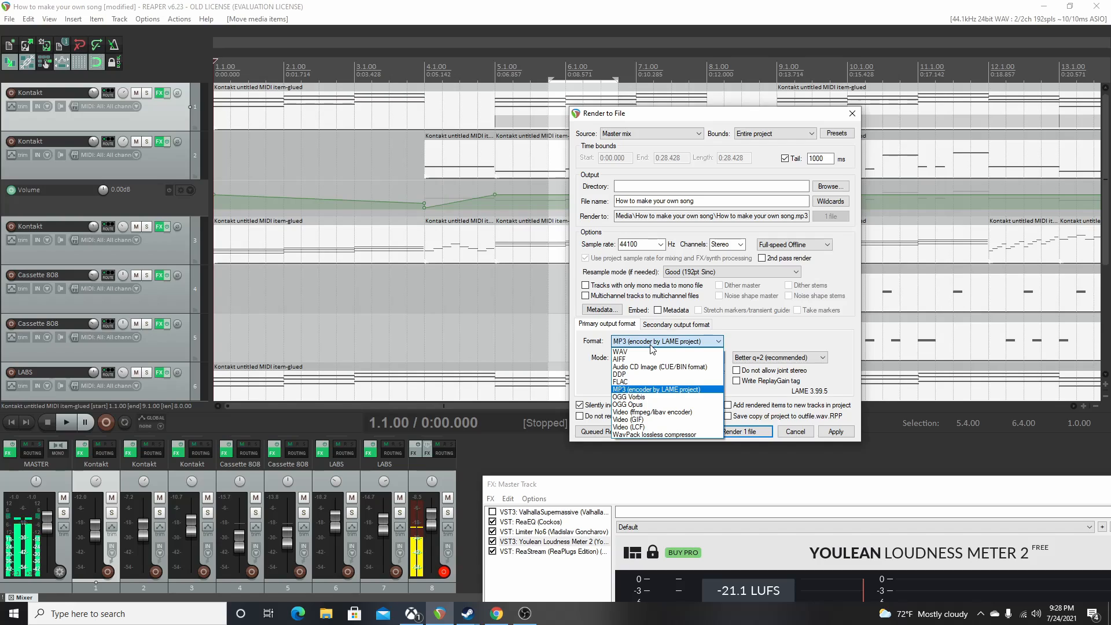
click(642, 351)
click(642, 344)
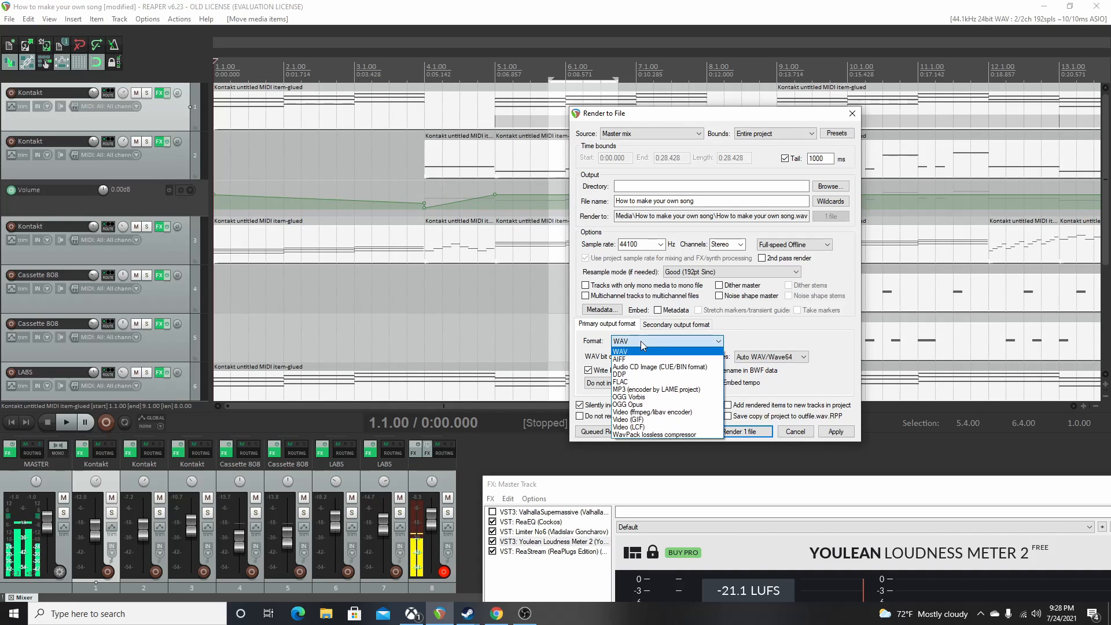
click(645, 386)
click(647, 340)
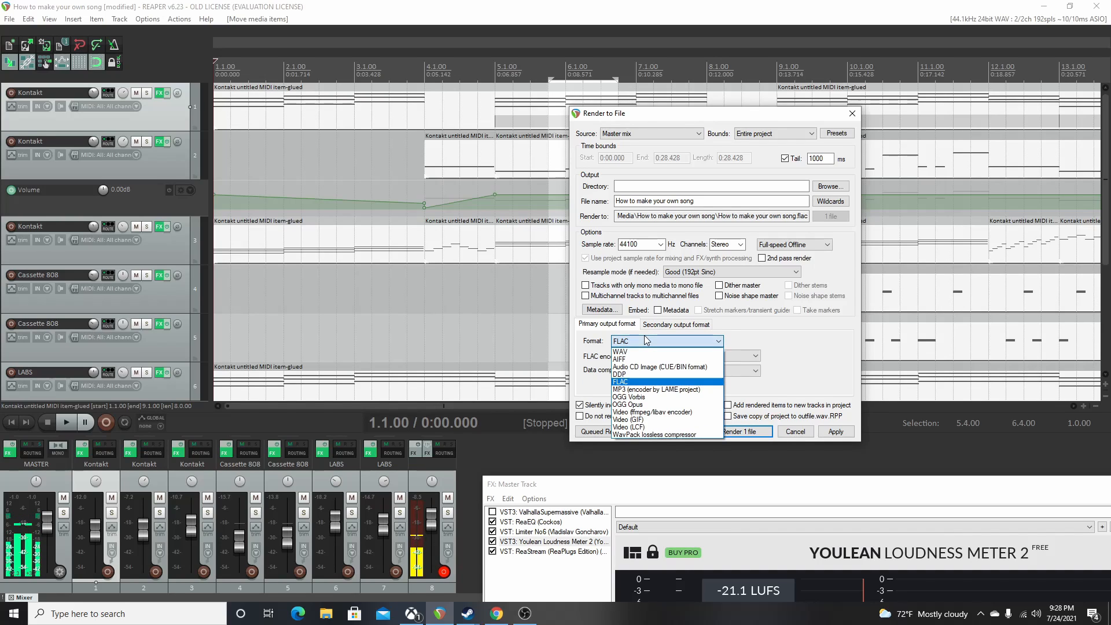
click(620, 358)
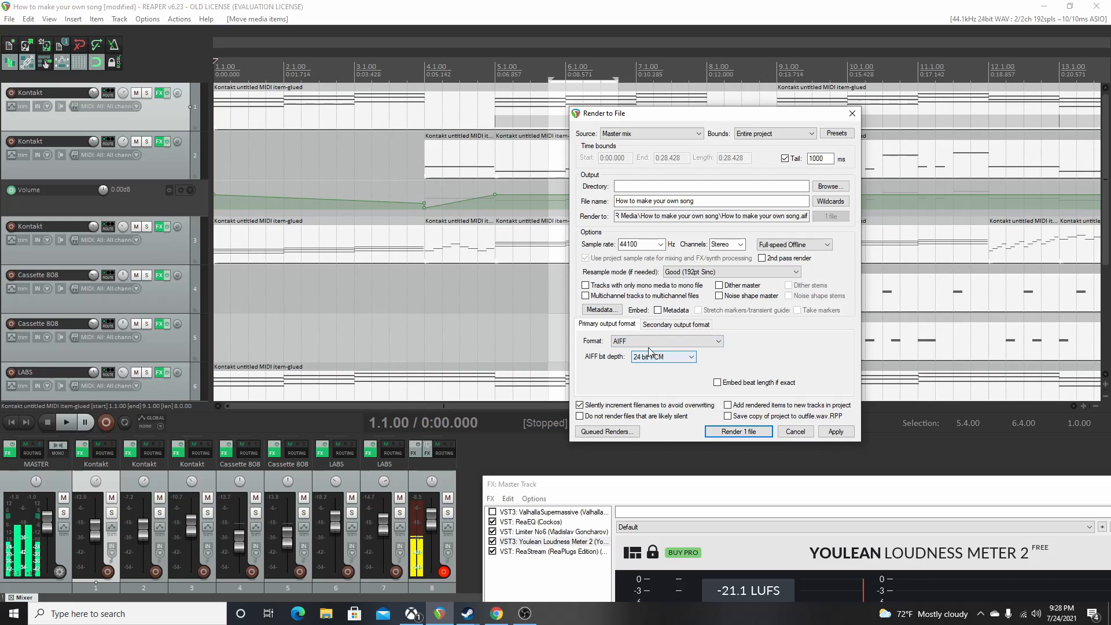
click(619, 343)
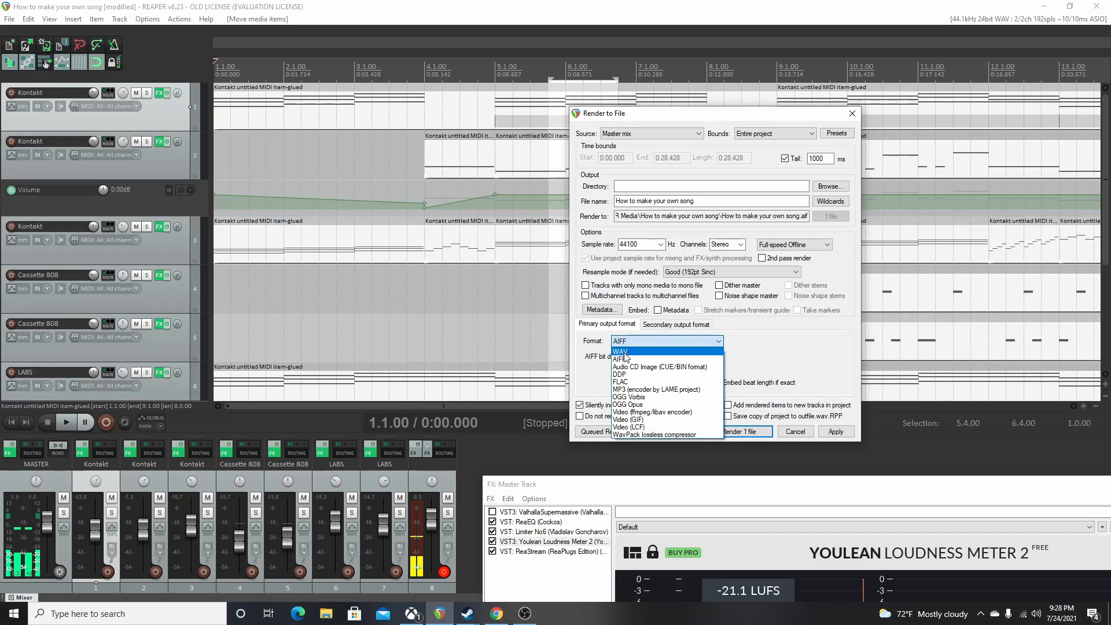
click(622, 351)
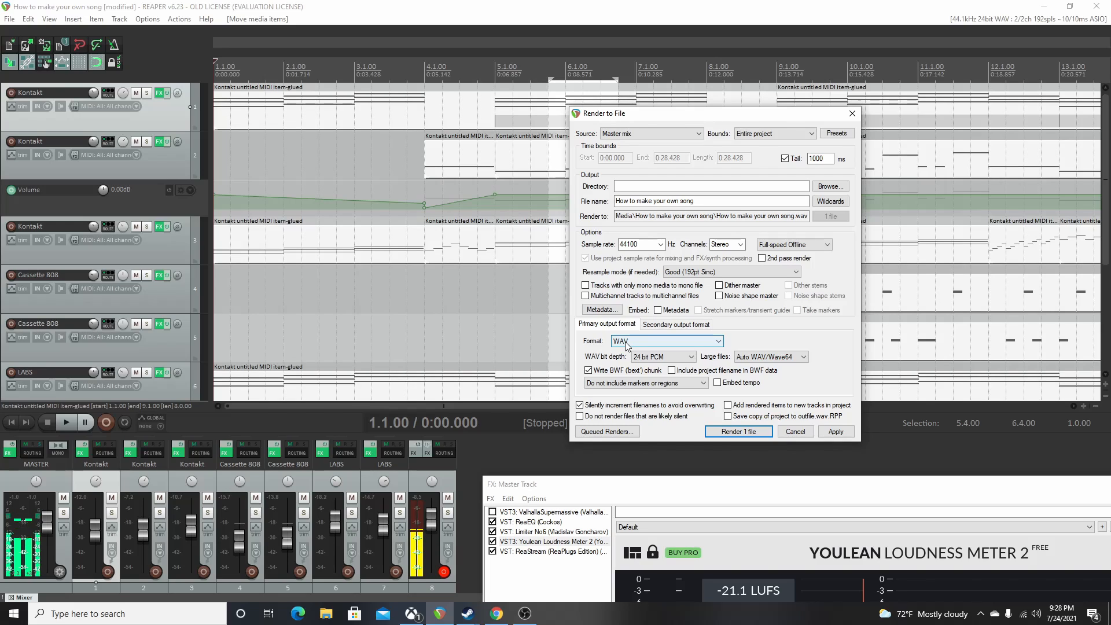
- Try the OGG Vorbis format with the render tail turned off, and cancel the render
click(627, 344)
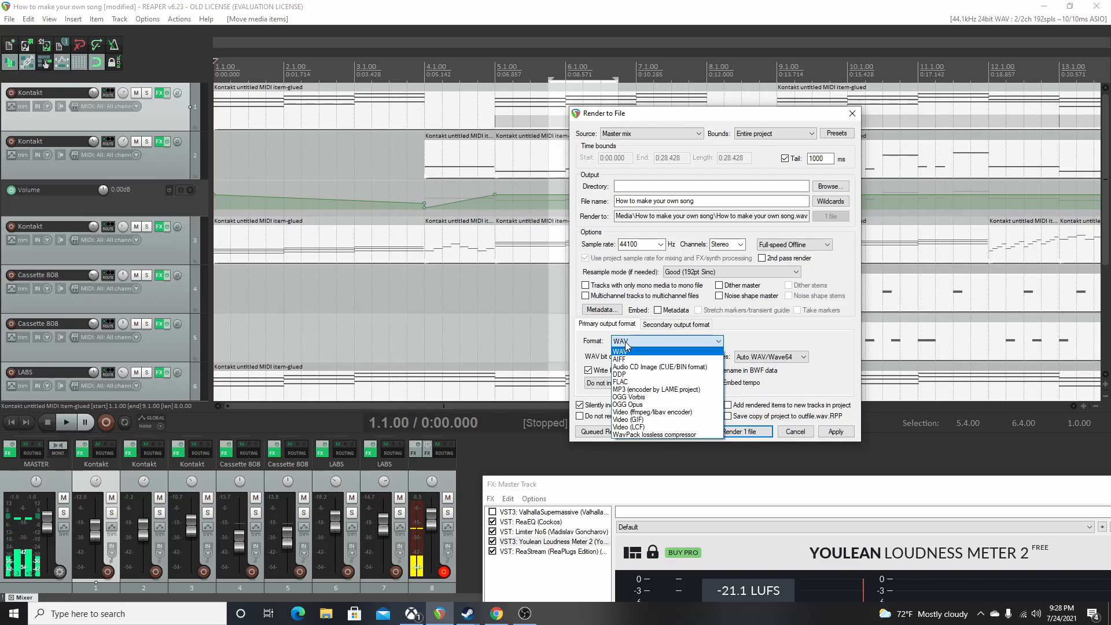
click(630, 397)
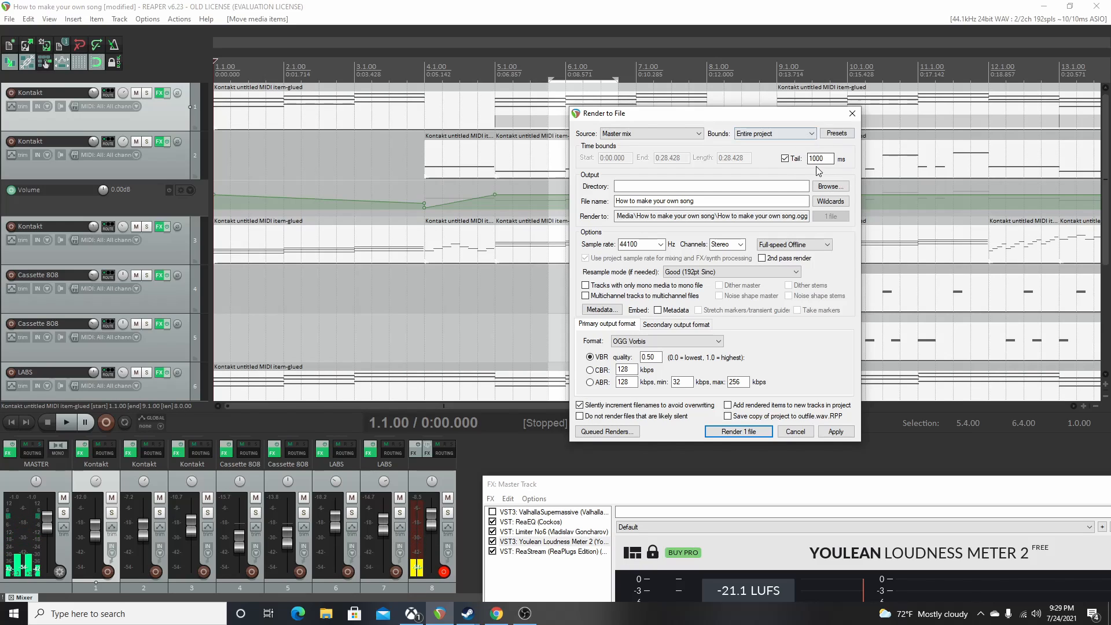
click(785, 160)
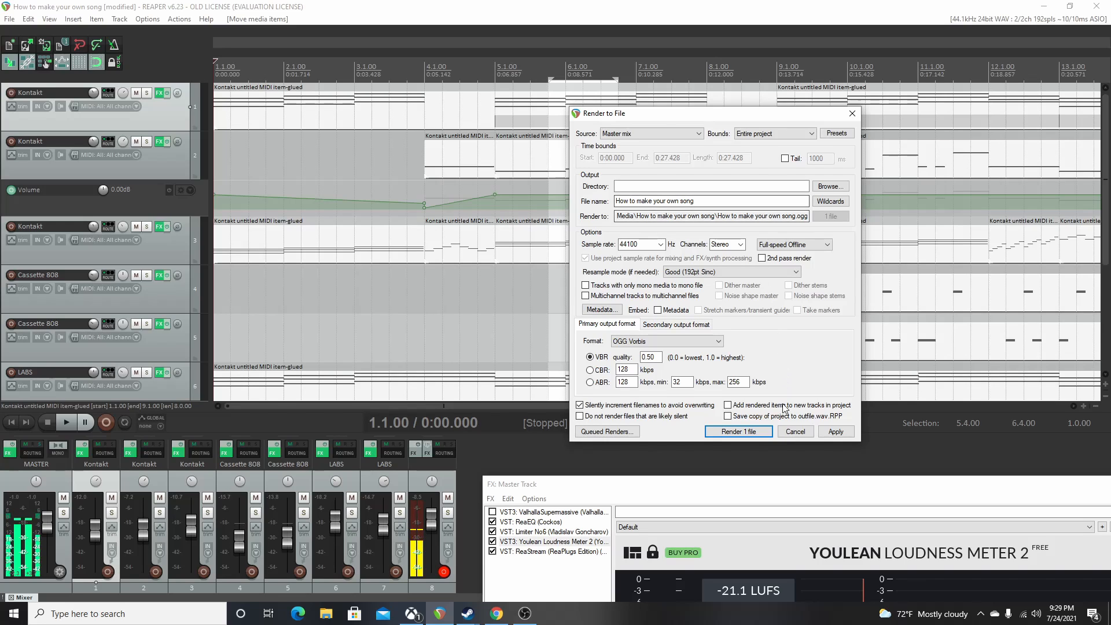
click(794, 432)
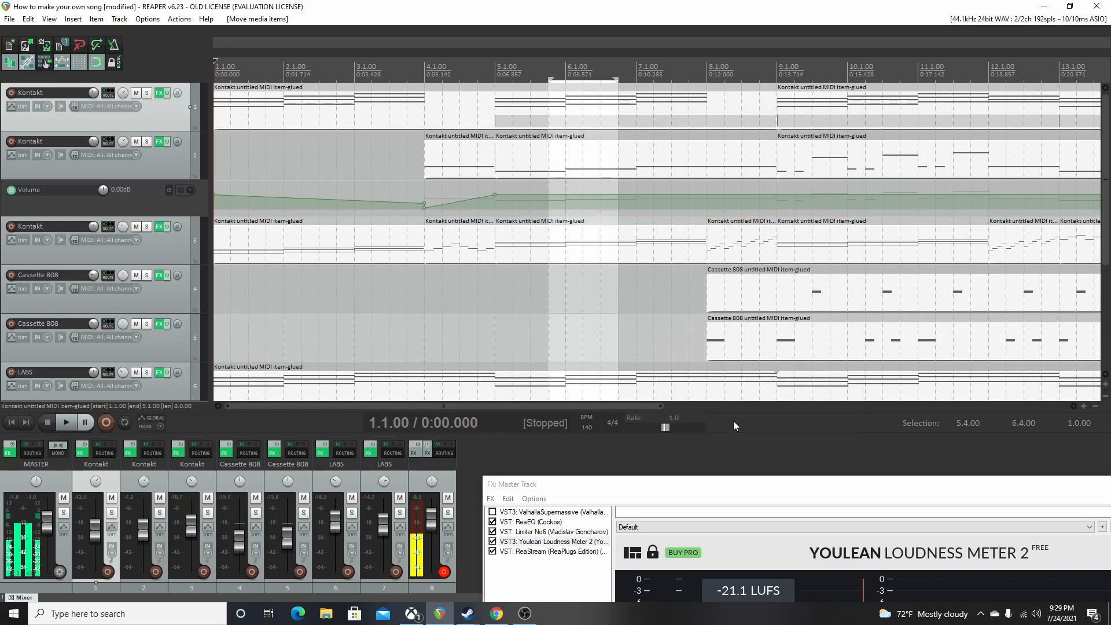
- Turn on repeat and play from 15.4.00 to hear the song's end loop back into its beginning
click(125, 421)
scroll(234, 398, down, 3)
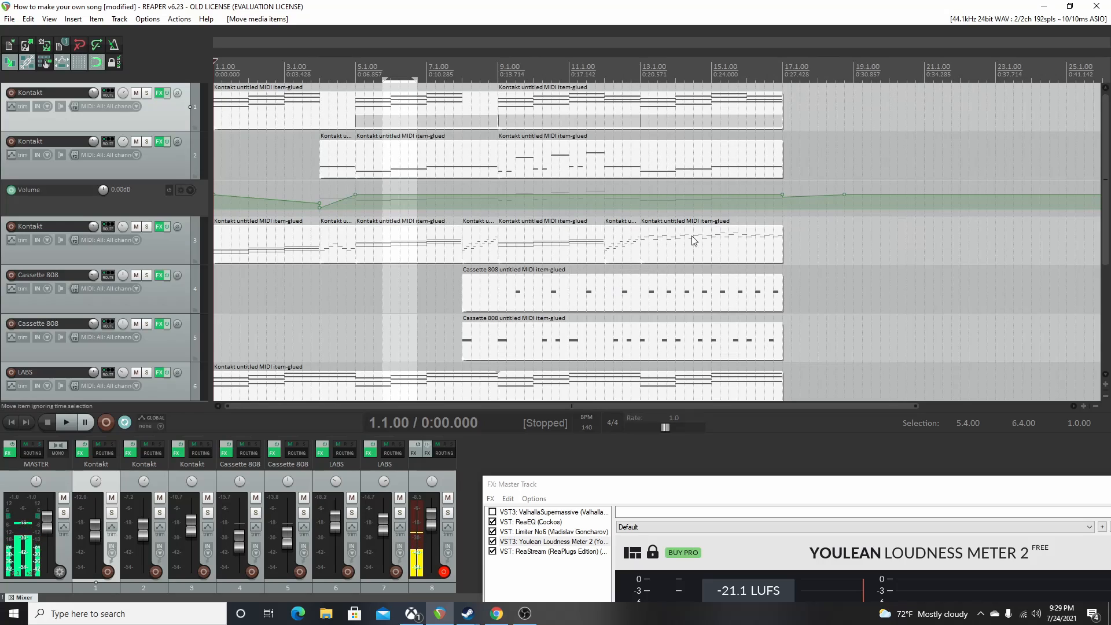
click(744, 221)
key(space)
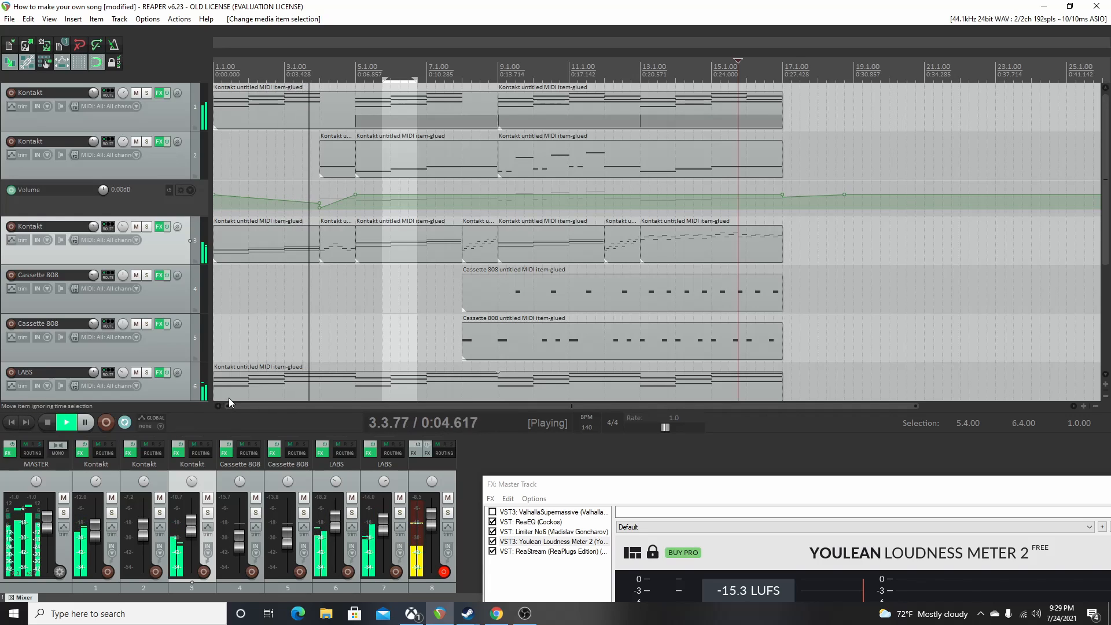
key(space)
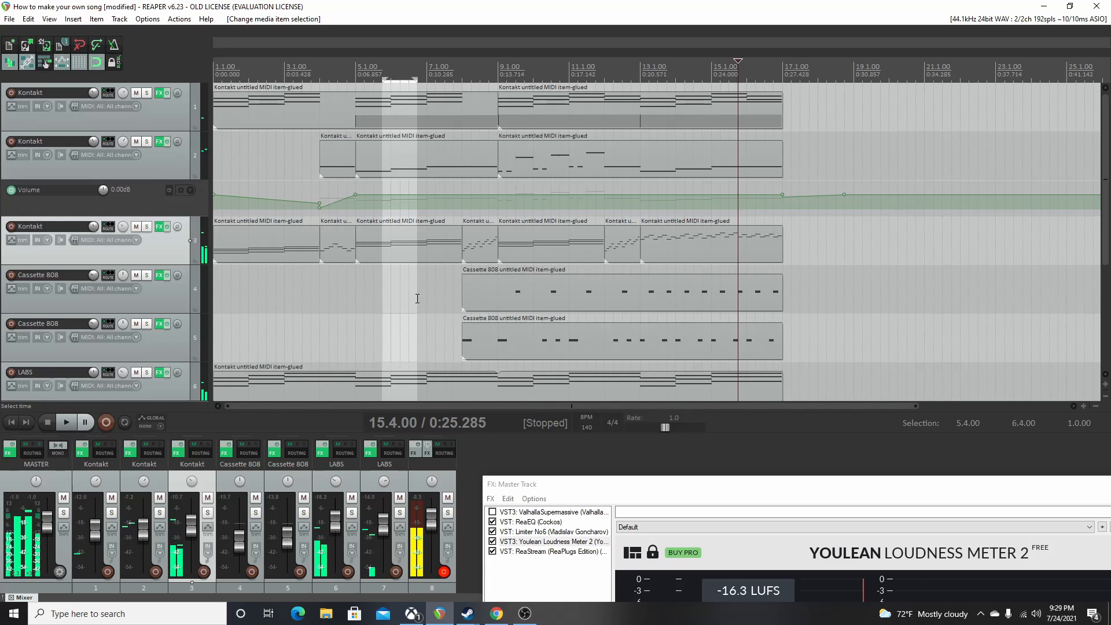
- Reopen the render settings and set the output format to MP3 (encoder by LAME project)
scroll(616, 349, up, 2)
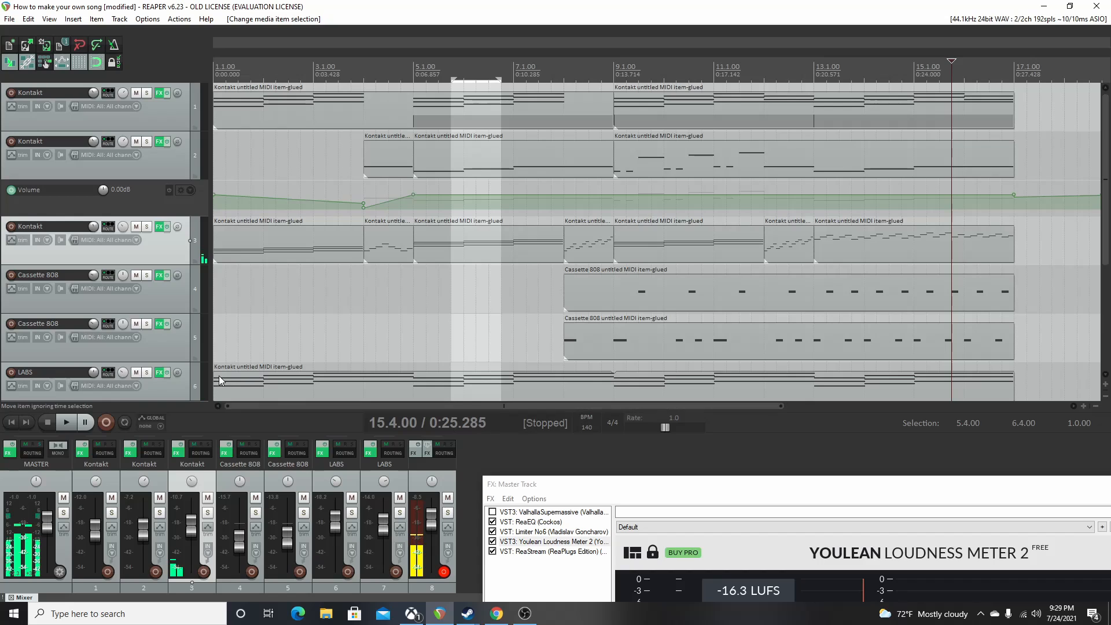
click(11, 20)
click(34, 200)
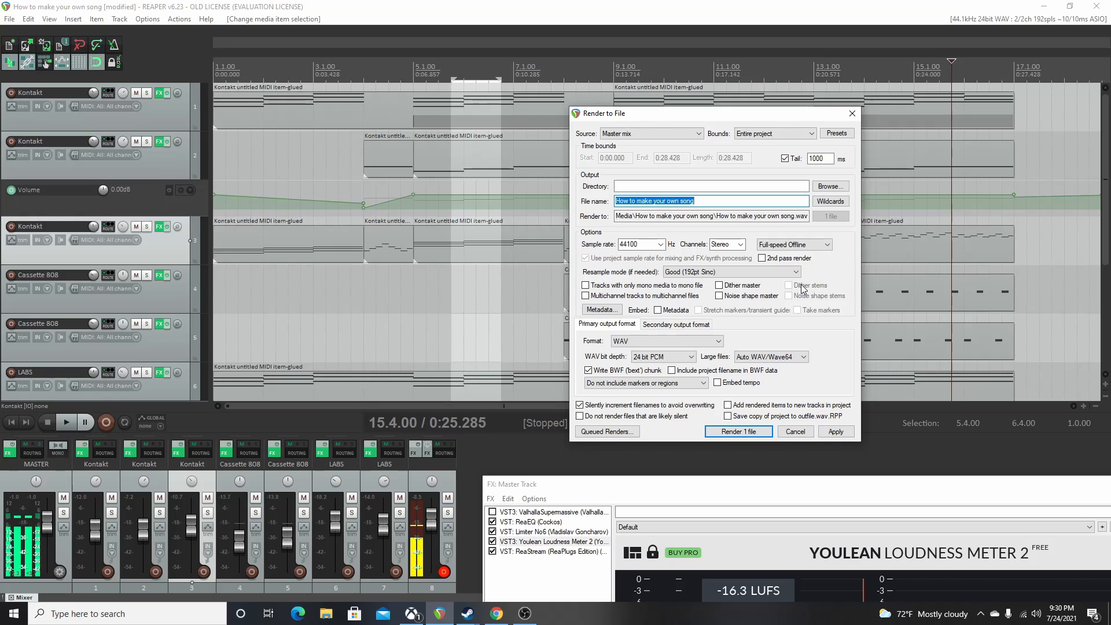
click(664, 341)
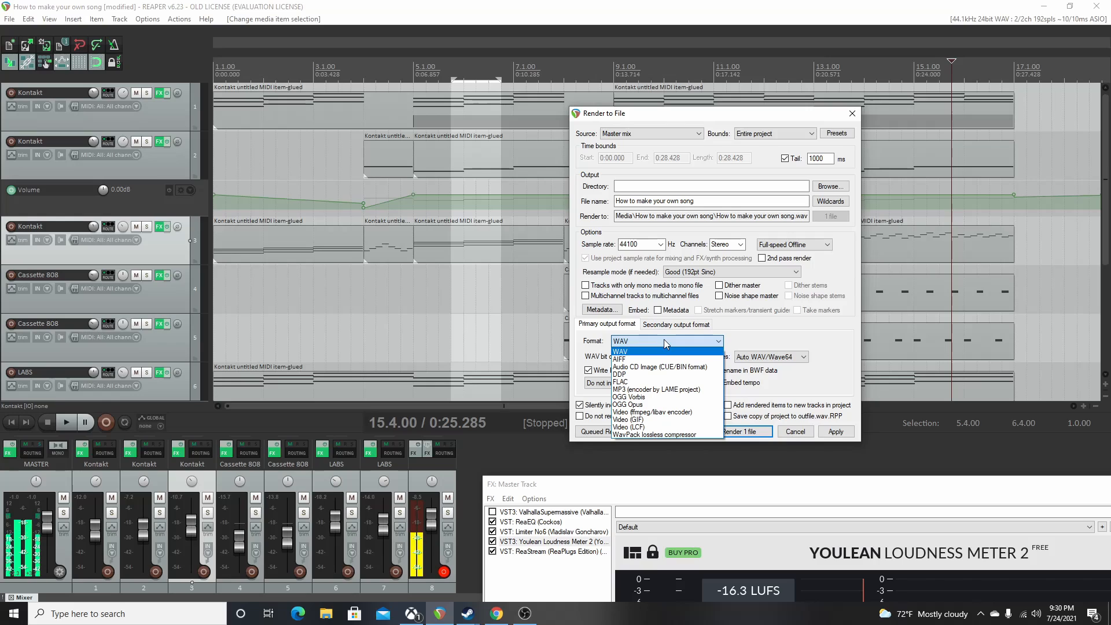
click(659, 390)
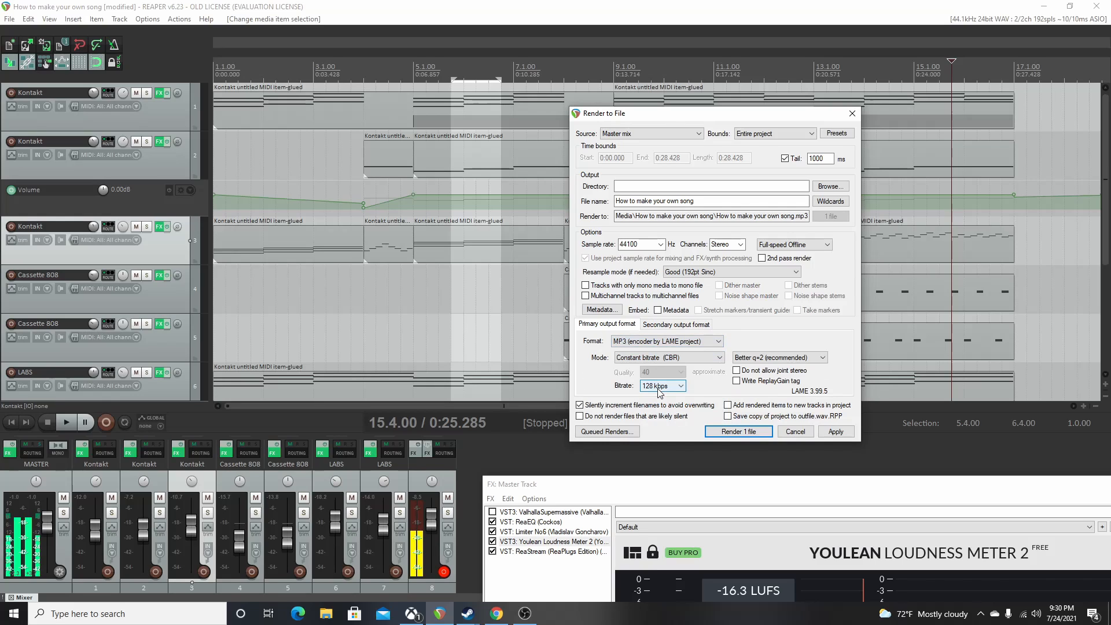